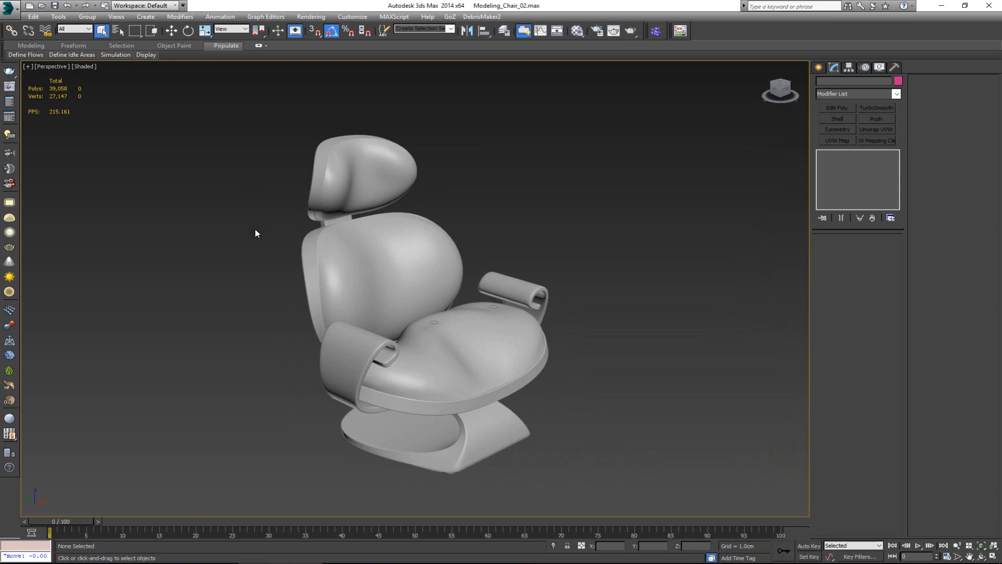
Step: Hide the HP layer and unhide the LP layer so that only the low-poly chair is displayed
alt+middle_drag(265, 235, 280, 182)
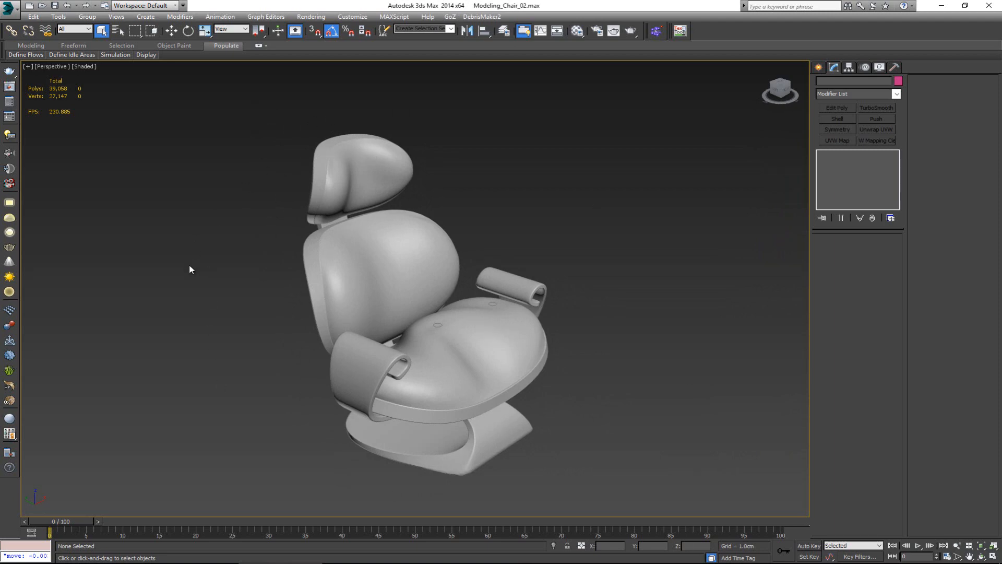
alt+middle_drag(271, 284, 273, 280)
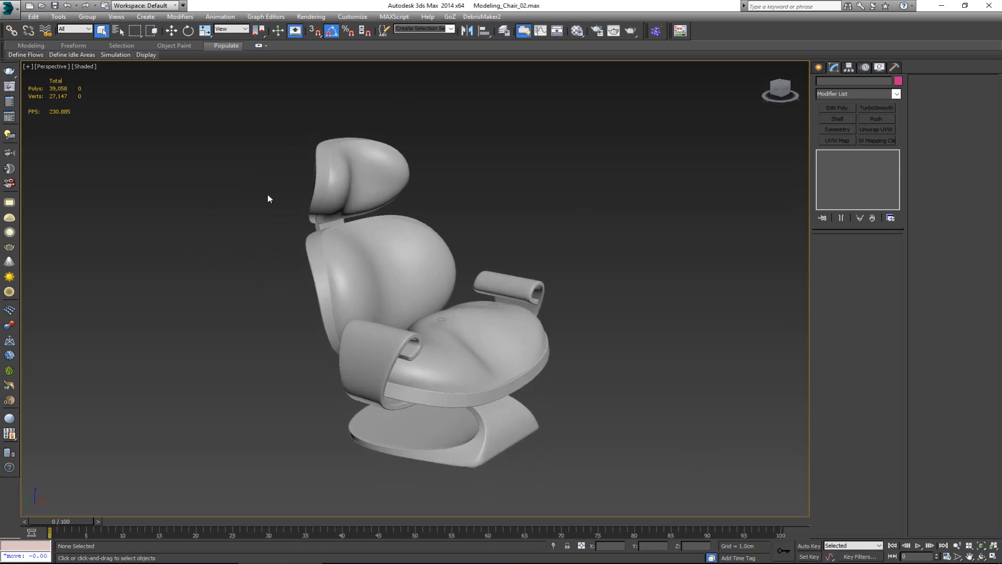
click(503, 31)
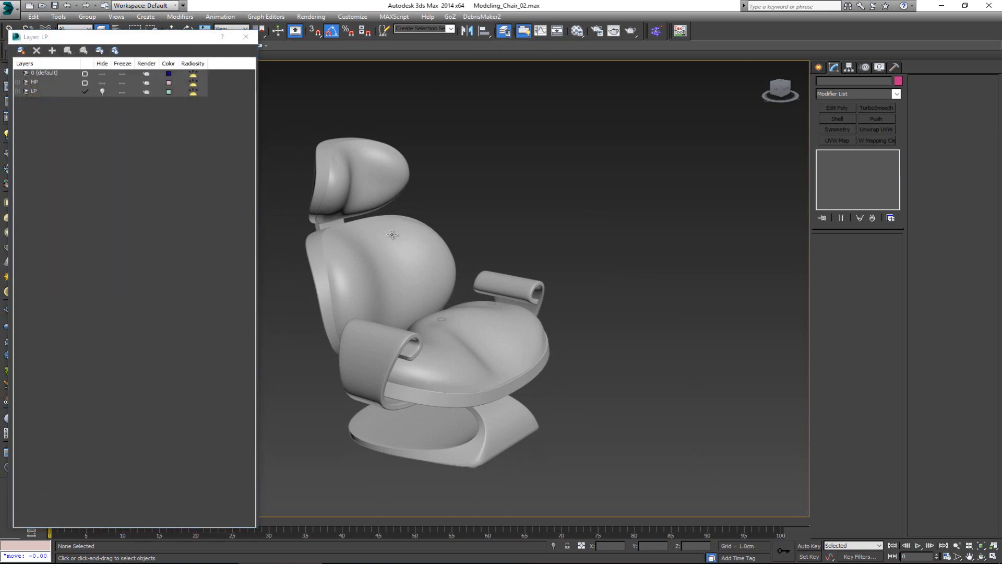
middle_drag(389, 234, 406, 237)
click(102, 82)
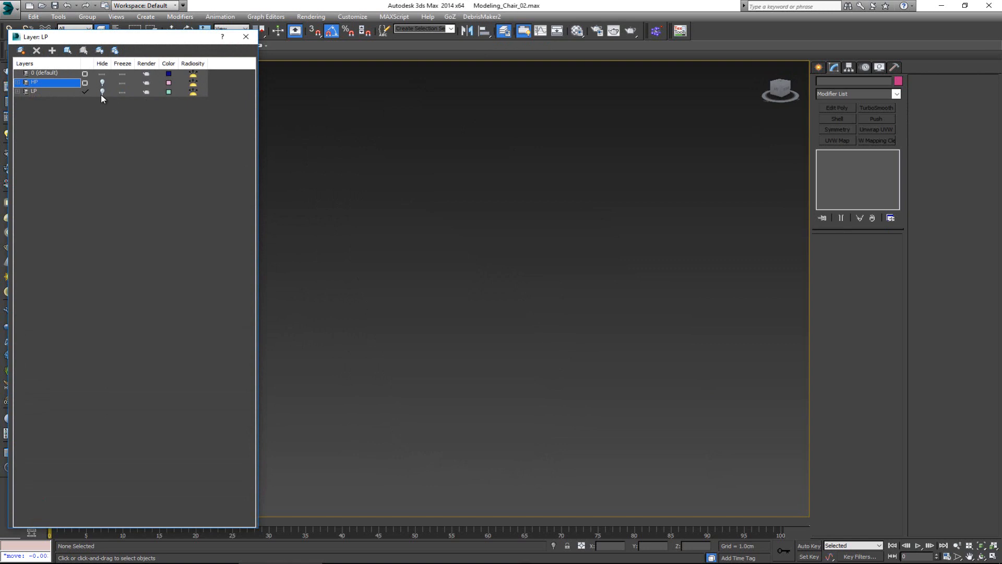
click(103, 92)
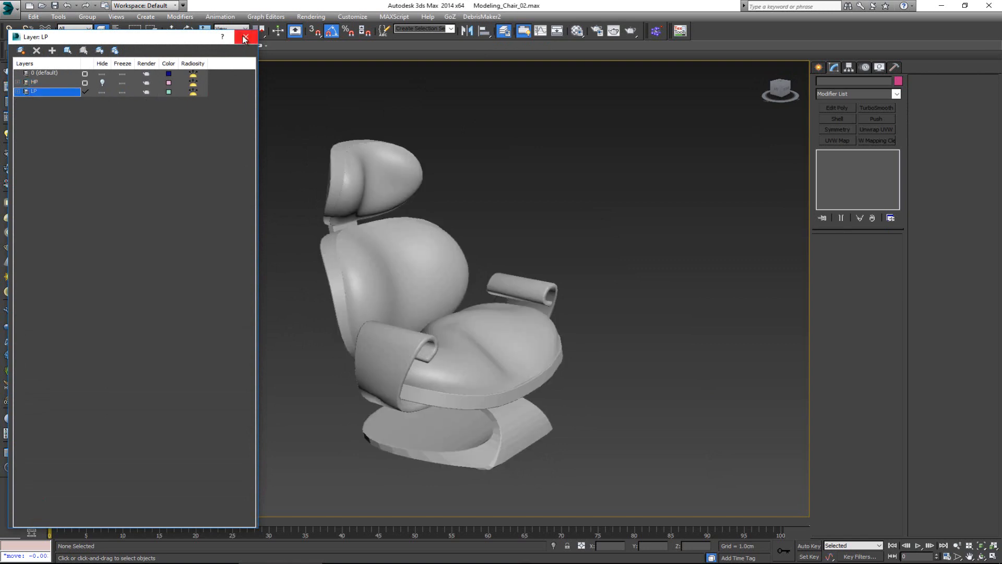
click(245, 38)
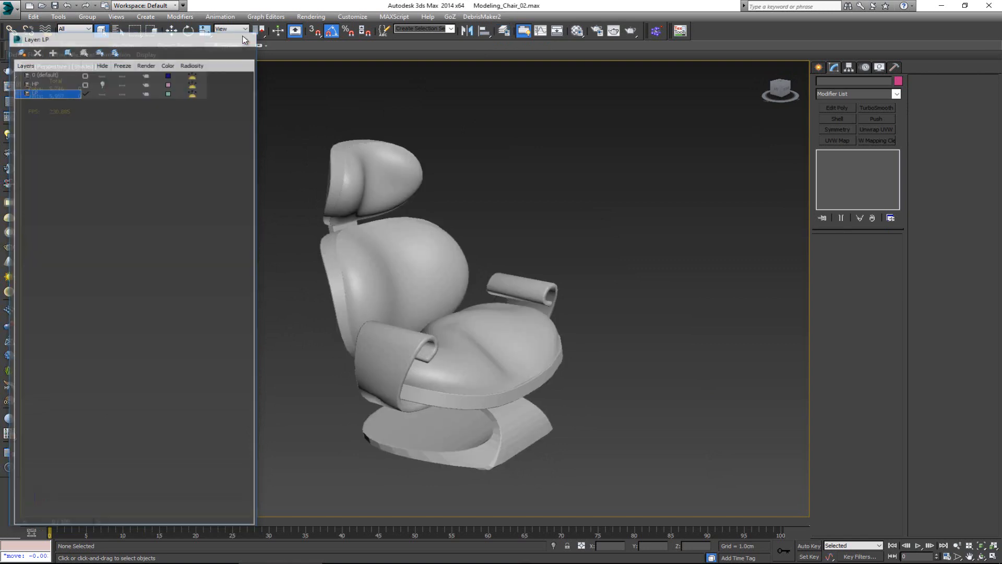
Step: Attach the headrest cushion, backrest cushion, seat and armrest parts to the chair's base mesh
click(491, 443)
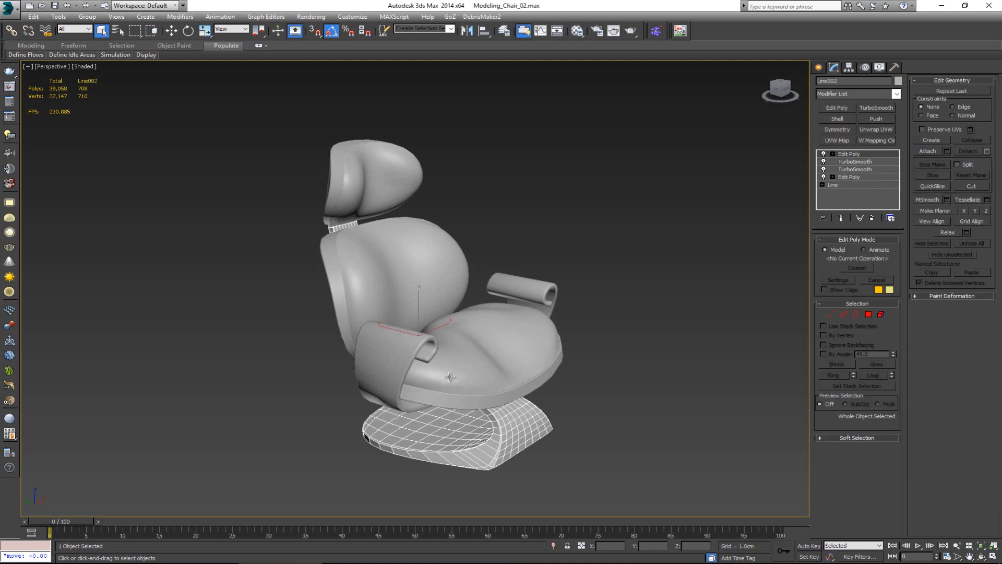
mouse_move(451, 376)
alt+middle_down()
mouse_move(507, 362)
mouse_move(454, 360)
alt+middle_up()
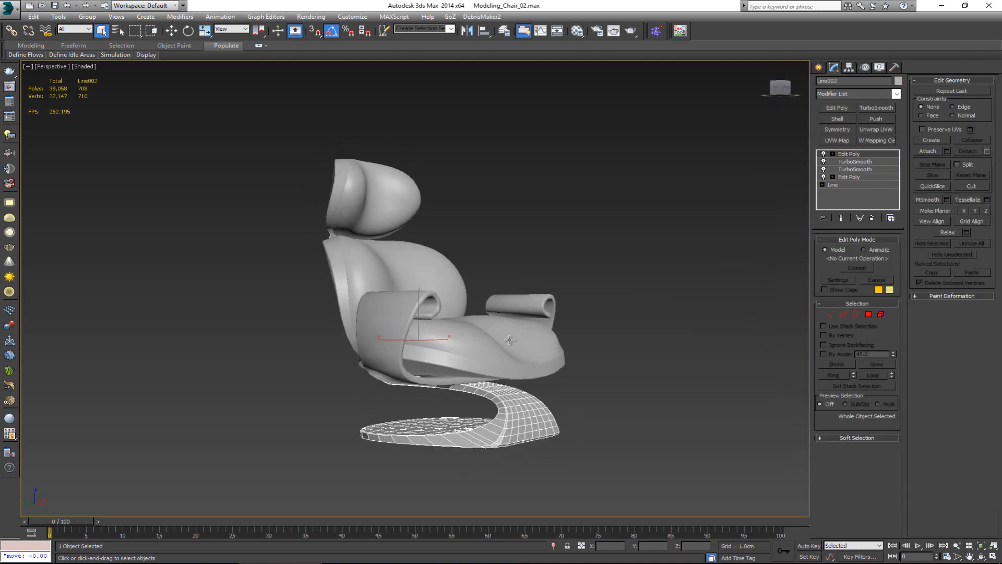
click(928, 151)
click(375, 187)
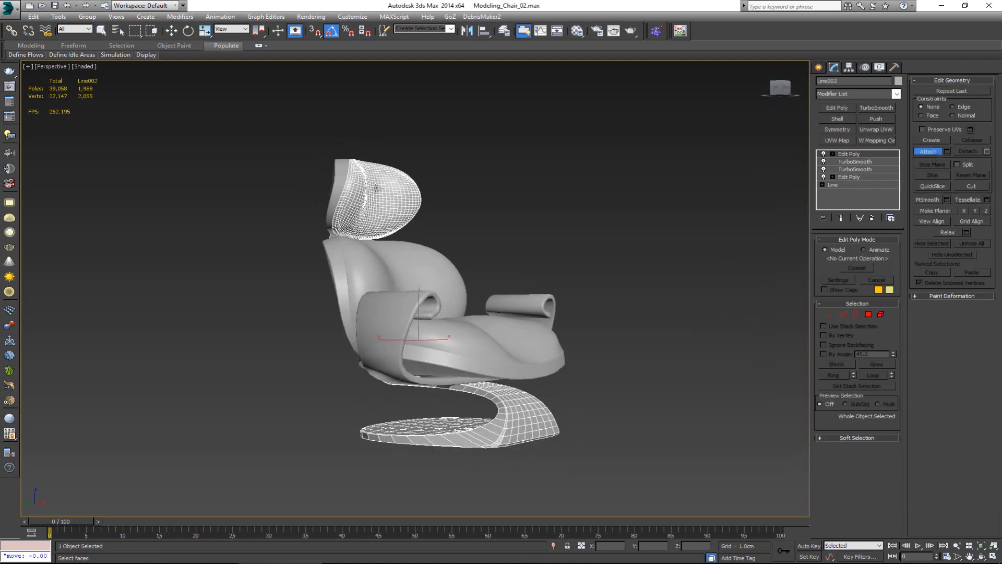
click(379, 263)
click(496, 343)
click(481, 368)
click(448, 383)
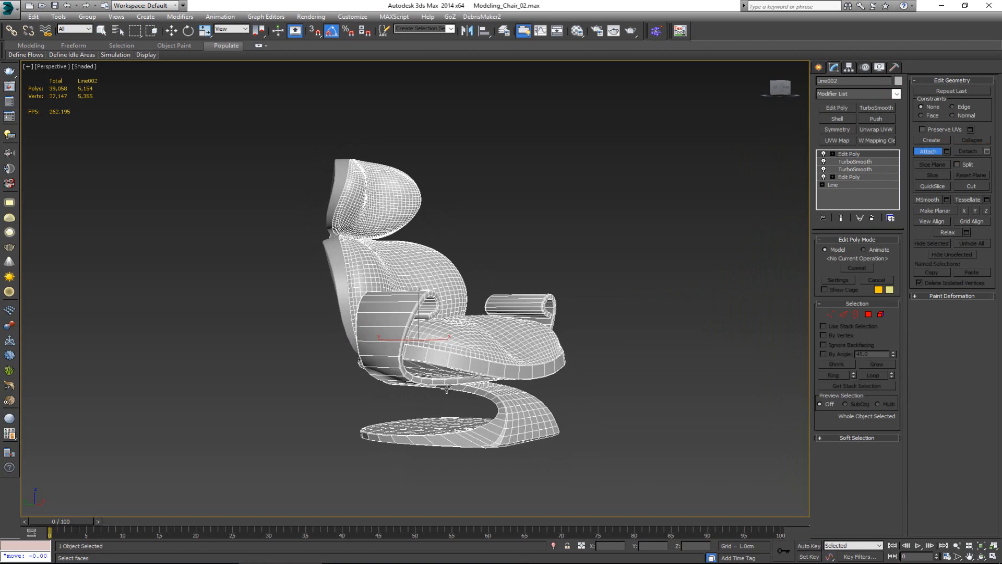
Step: Attach the remaining shells and small mounting pieces around the headrest and backrest to the same chair mesh
alt+middle_drag(430, 386, 463, 360)
click(429, 317)
click(353, 192)
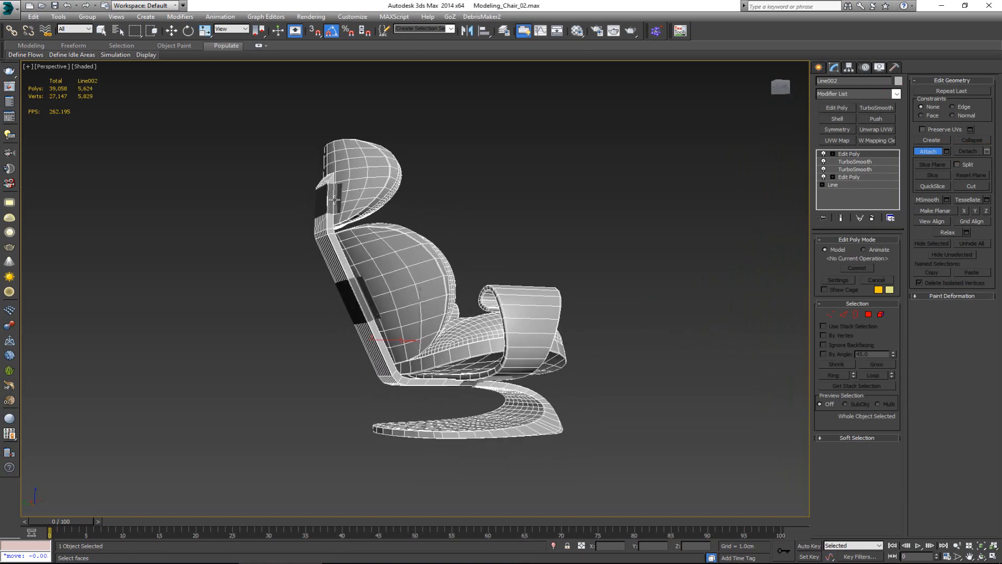
click(333, 197)
click(366, 305)
alt+middle_drag(389, 349, 328, 327)
click(464, 366)
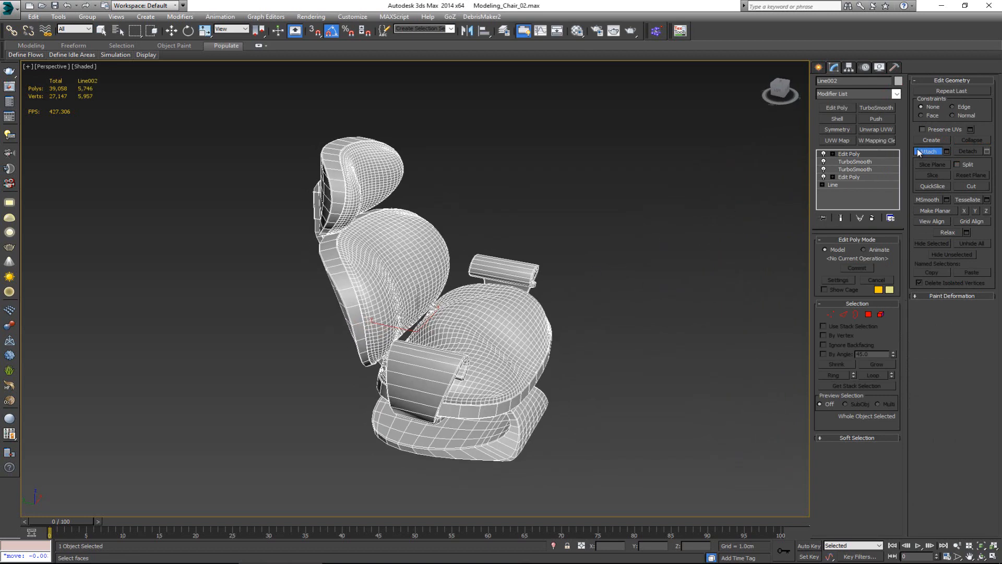
Step: Test-move the combined chair to check that every part is attached, and undo the move
key(w)
alt+middle_drag(562, 226, 538, 225)
drag(440, 324, 579, 269)
drag(590, 208, 597, 205)
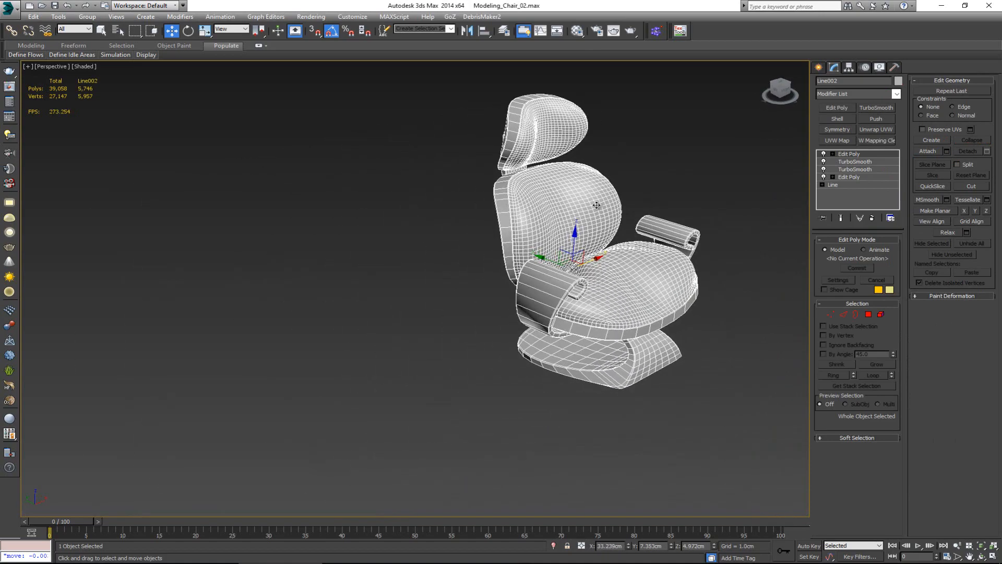
key(ctrl+z)
Step: Add a UVW Mapping Clear modifier to the combined chair mesh
mouse_move(466, 276)
alt+middle_down()
mouse_move(503, 248)
mouse_move(550, 255)
mouse_move(465, 268)
alt+middle_up()
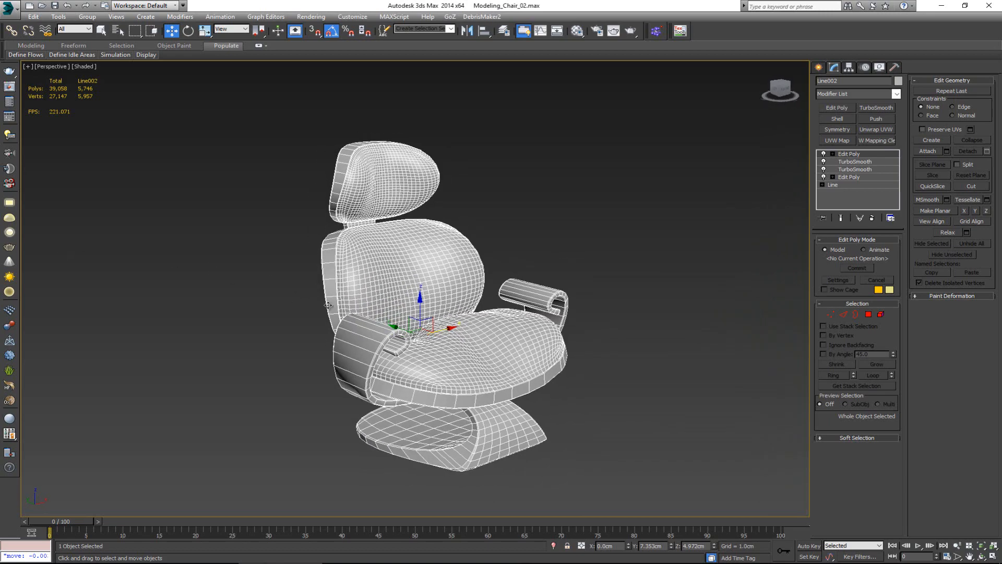
alt+middle_drag(327, 305, 387, 283)
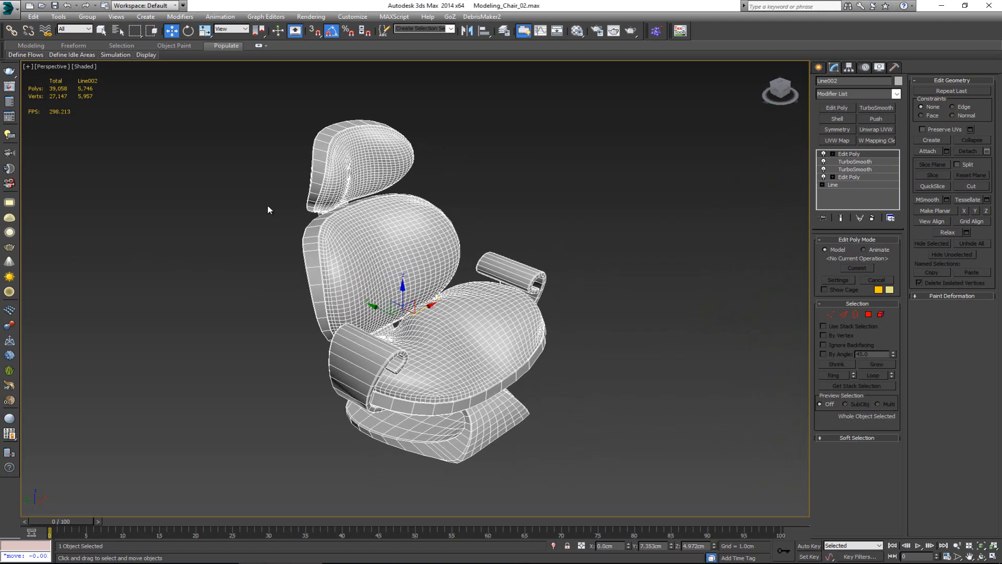
alt+middle_drag(268, 210, 360, 280)
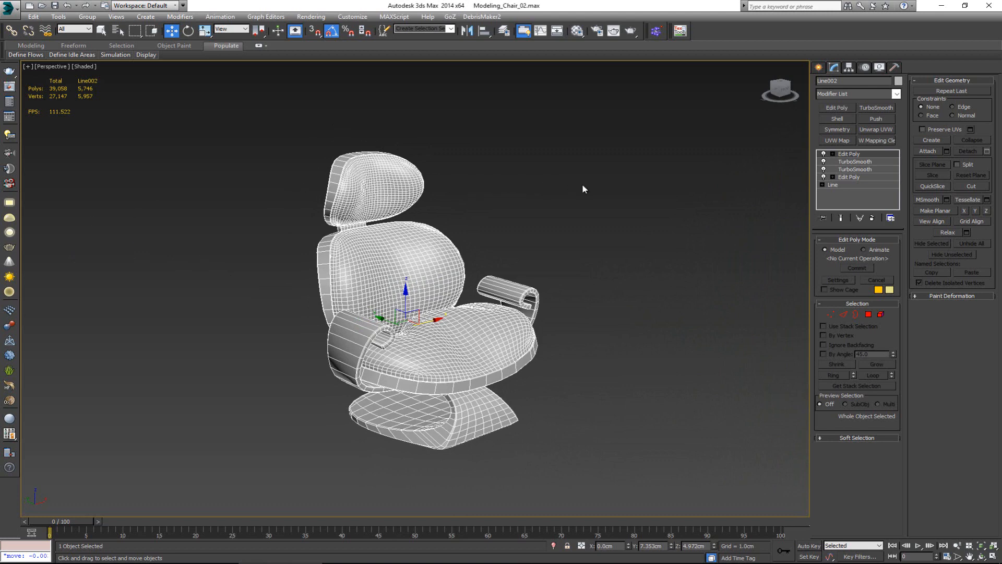
click(876, 140)
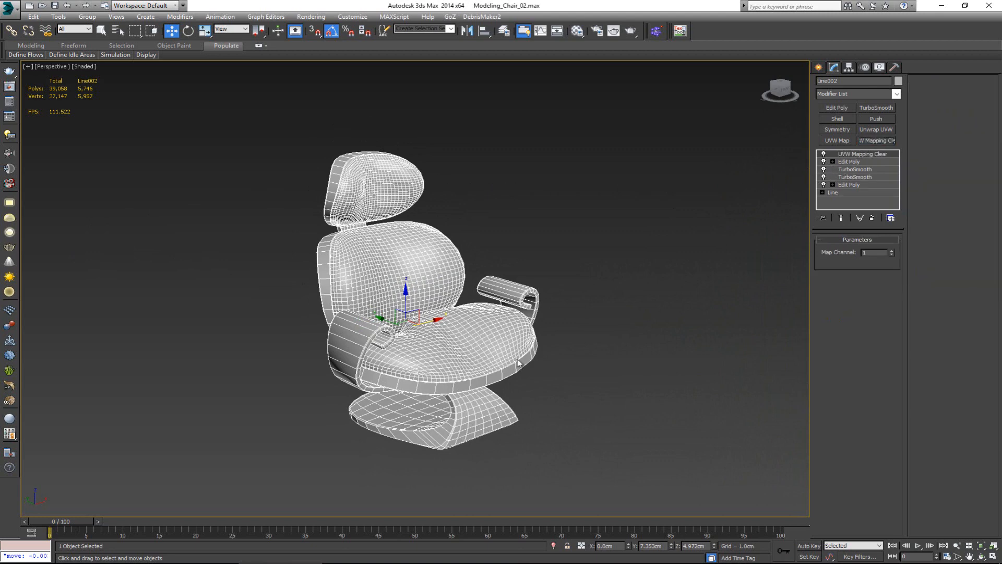
Step: Export the chair to the Exports folder as Chair_LP in the gw::OBJ-Exporter (*.OBJ) format
click(9, 6)
mouse_move(41, 173)
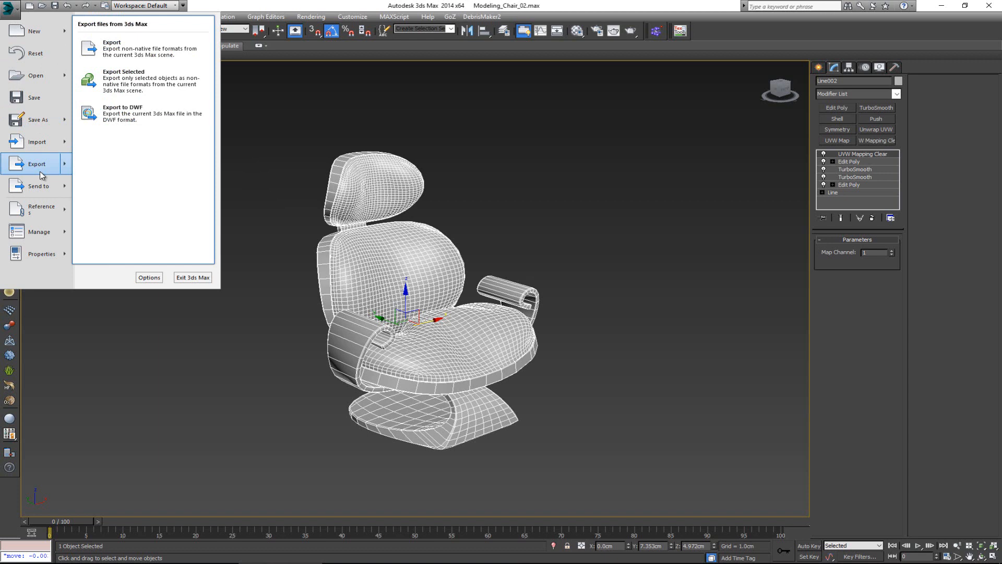
click(162, 60)
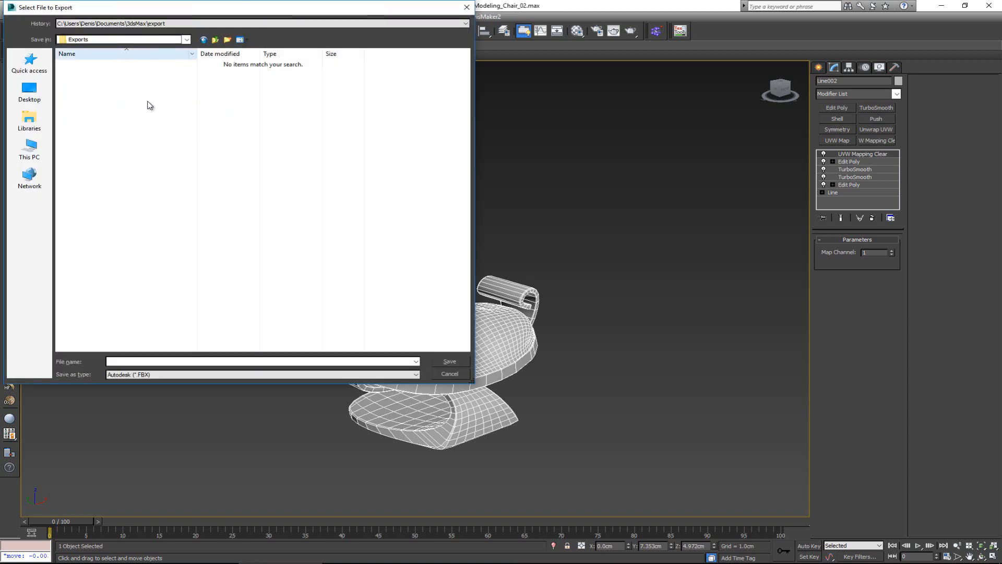
click(204, 375)
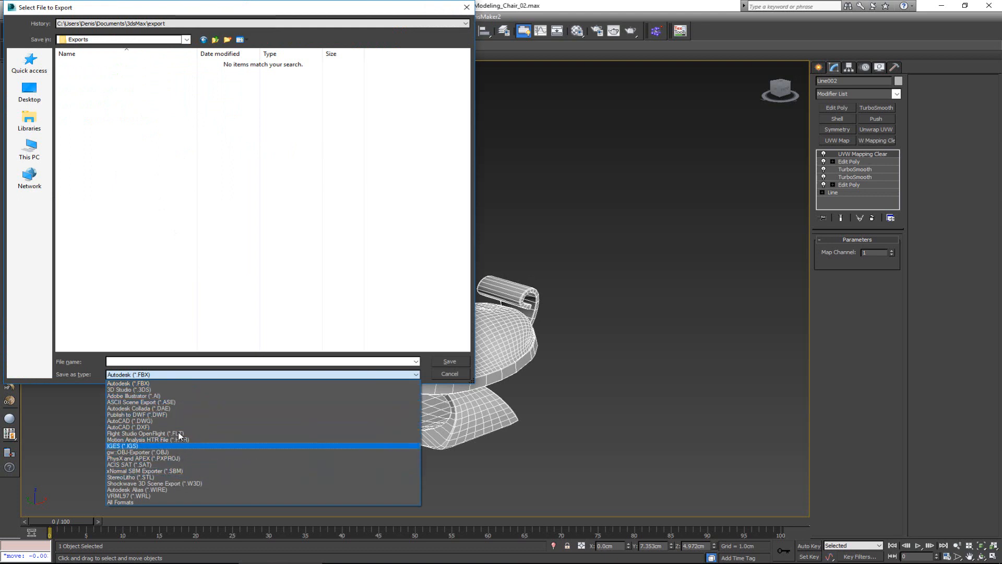
click(186, 452)
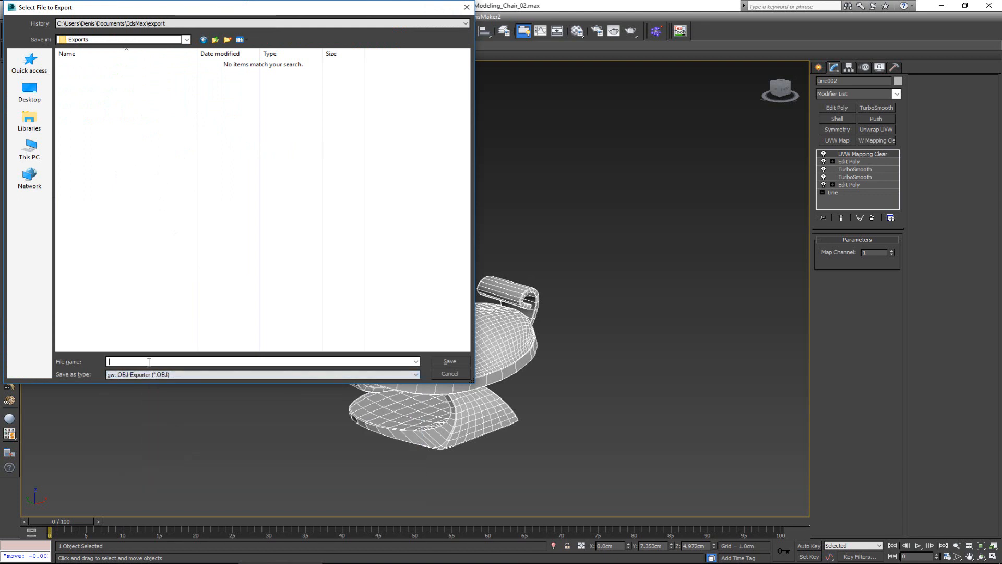
text(Chair_LP)
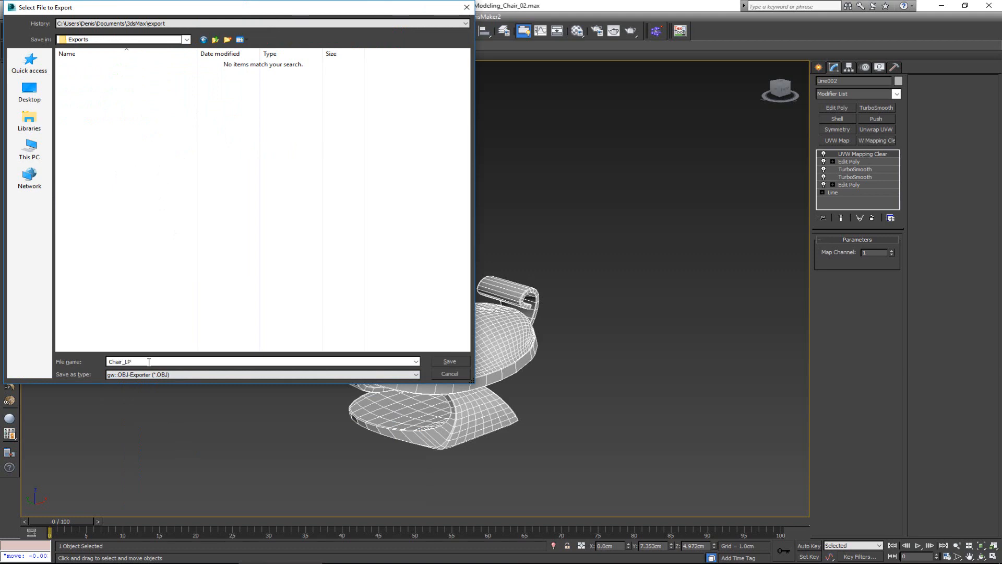
click(452, 361)
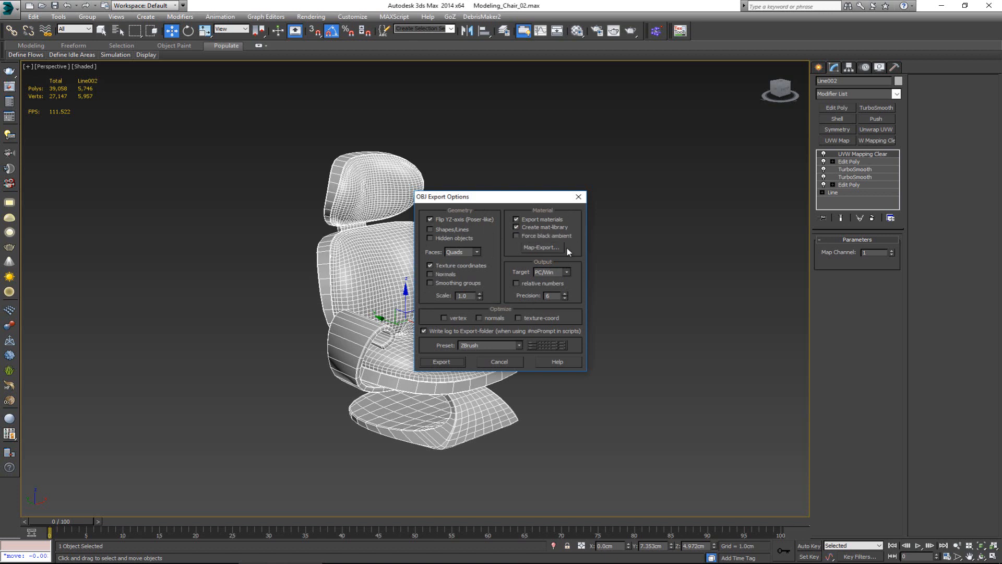
click(442, 362)
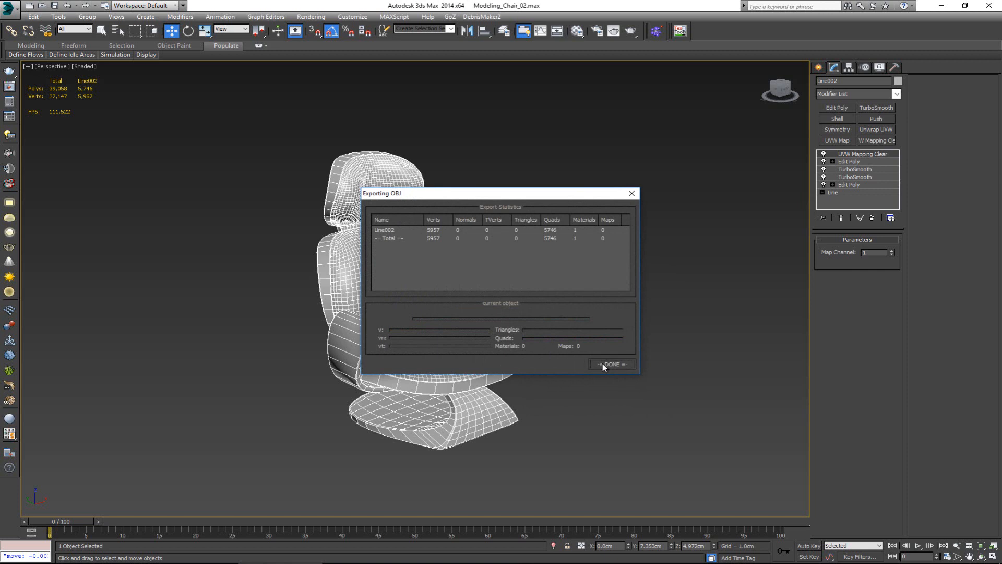
click(610, 364)
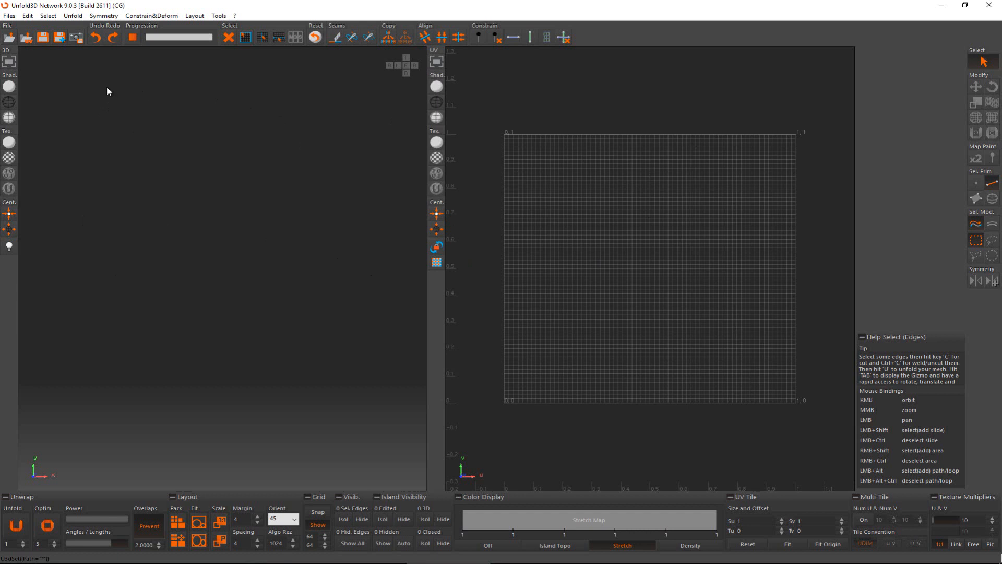
Step: Switch to Unfold3D and load the Chair_LP OBJ file from the Exports folder
click(10, 16)
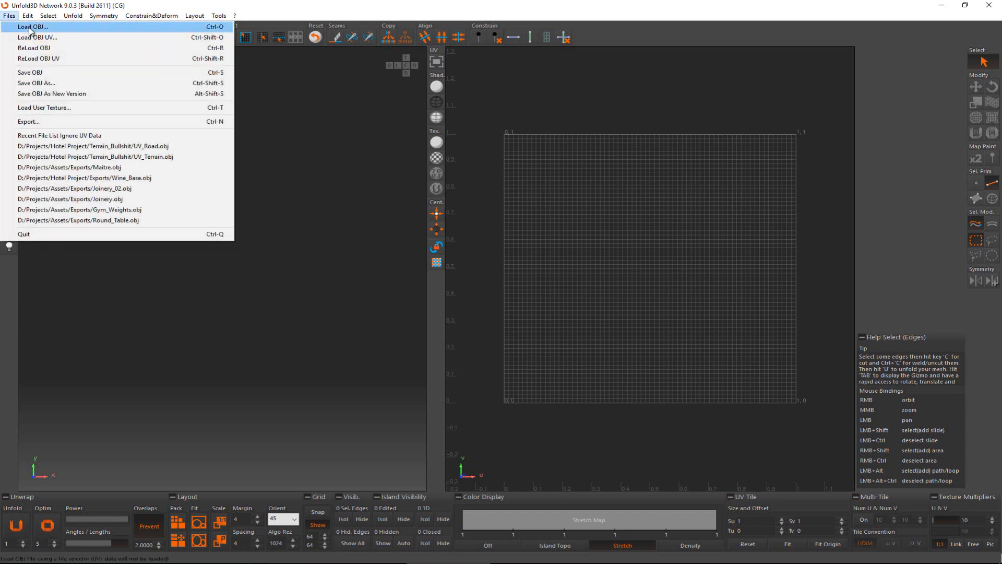
click(29, 30)
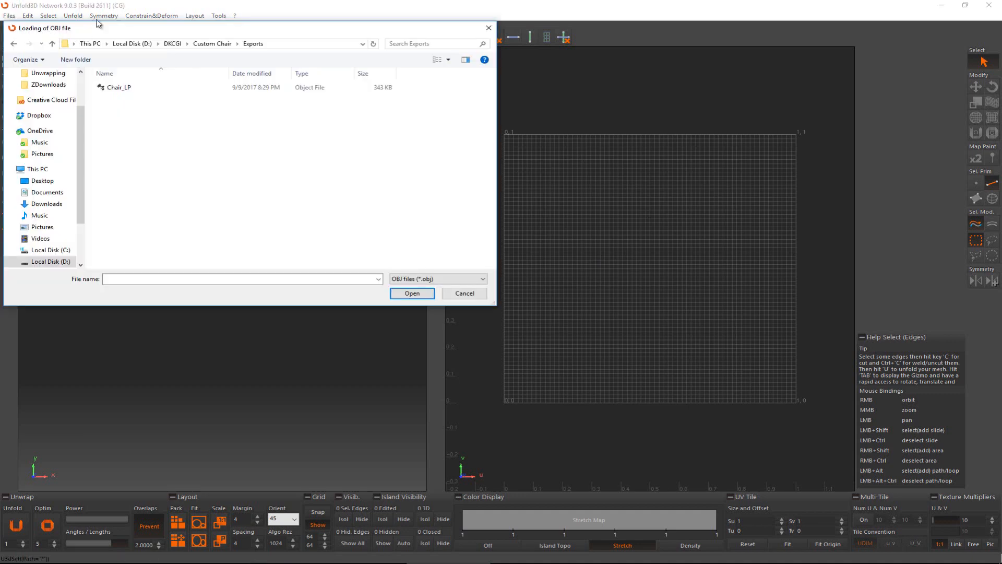
click(224, 88)
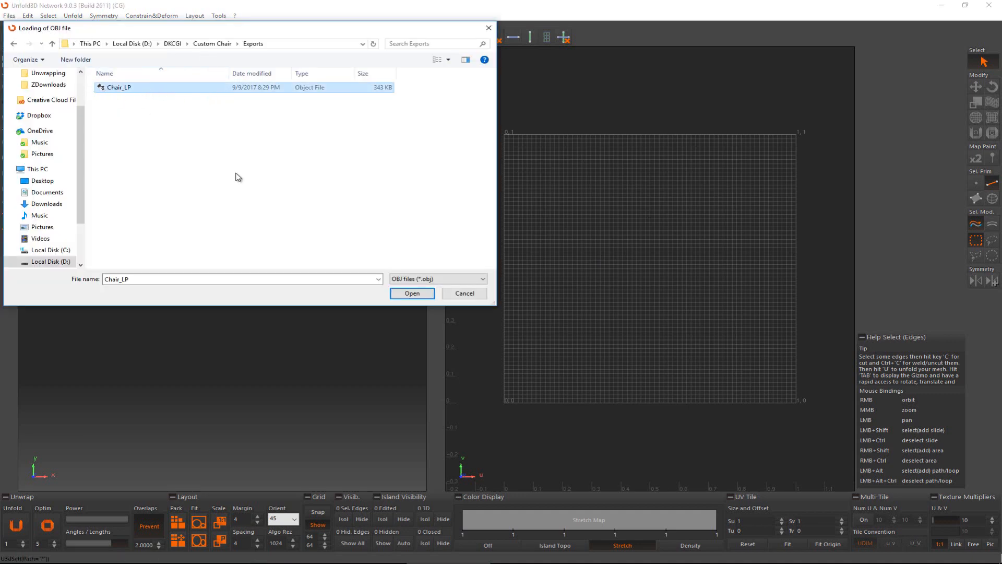
click(412, 293)
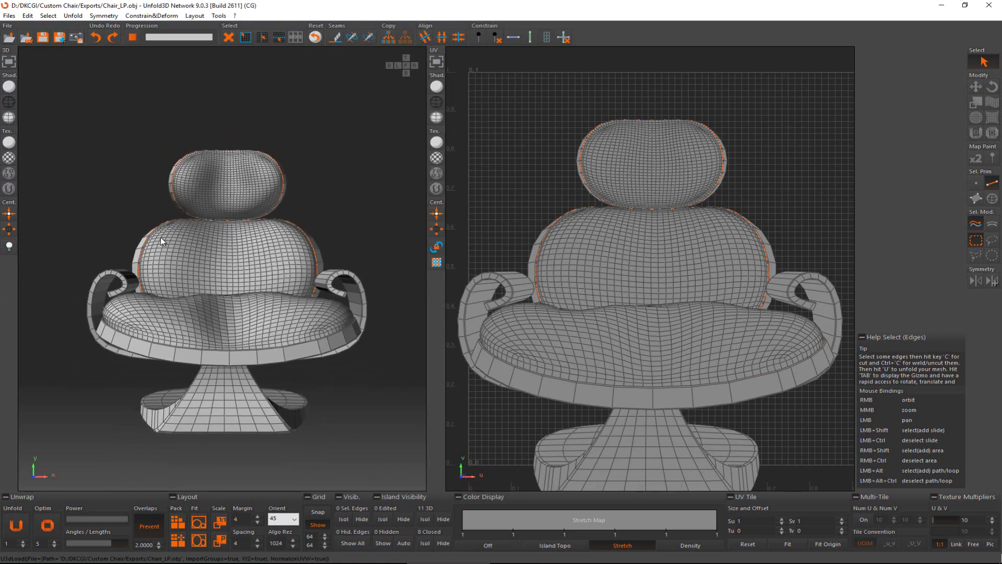
Step: Examine the loaded chair mesh from several angles and distances in the 3D view
right_drag(160, 237, 185, 244)
right_drag(120, 233, 138, 245)
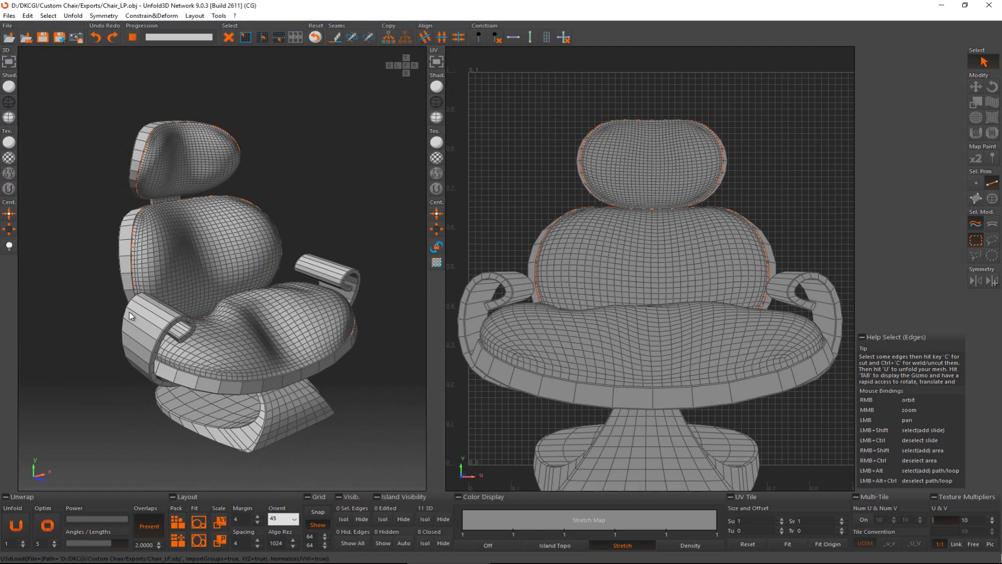
right_drag(96, 304, 234, 243)
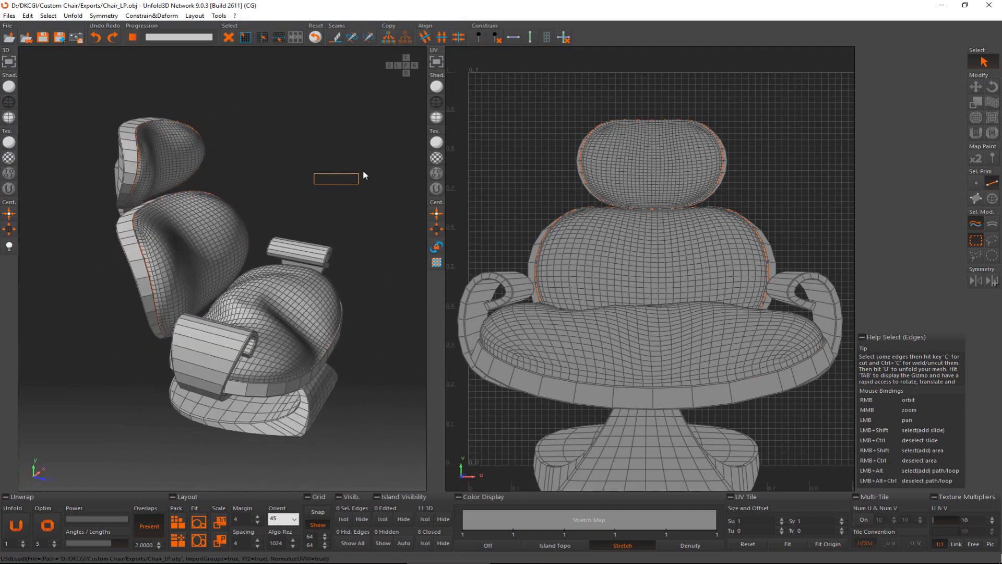
ctrl+right_drag(363, 171, 362, 168)
scroll(318, 229, down, 2)
scroll(318, 229, up, 3)
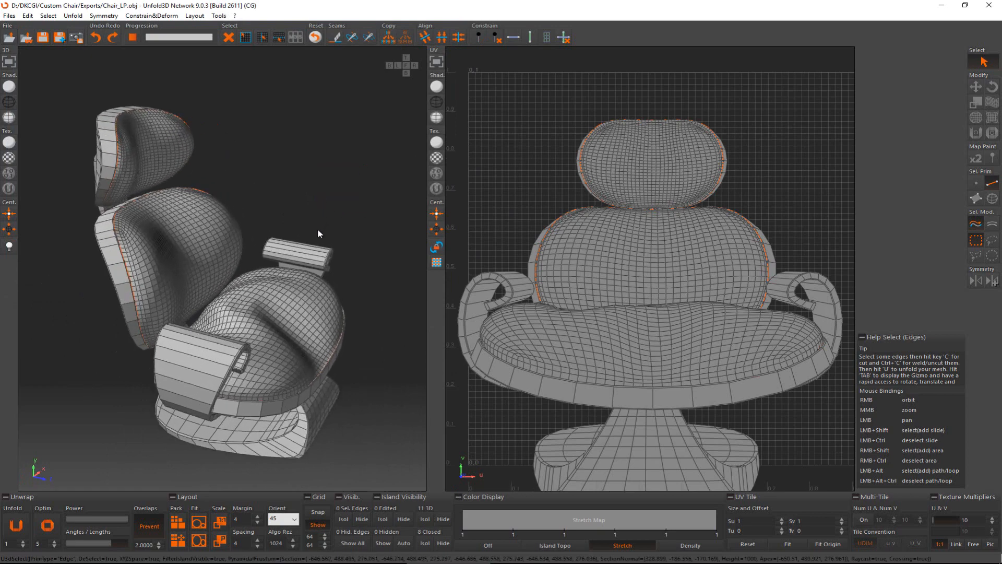
scroll(318, 231, down, 2)
scroll(318, 230, up, 3)
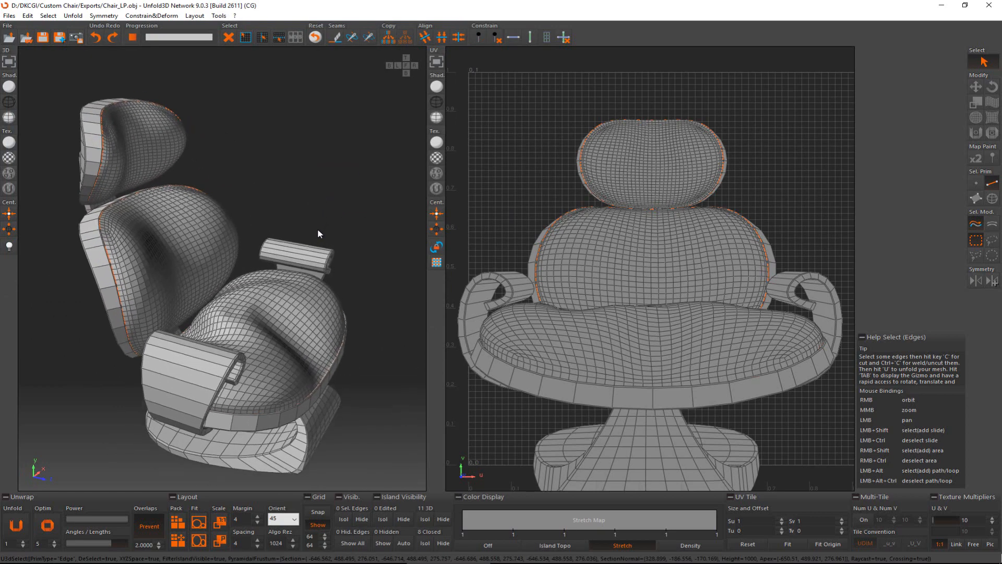
right_drag(317, 228, 278, 217)
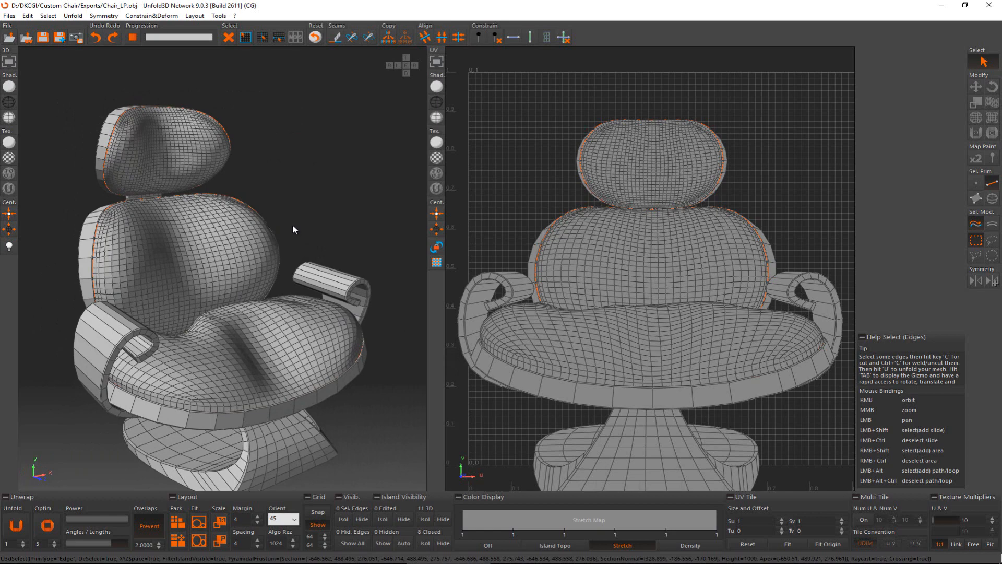
mouse_move(293, 225)
mouse_down()
mouse_move(328, 167)
mouse_move(268, 191)
mouse_move(288, 210)
mouse_move(298, 200)
mouse_move(308, 222)
mouse_move(299, 223)
mouse_up()
scroll(299, 223, down, 1)
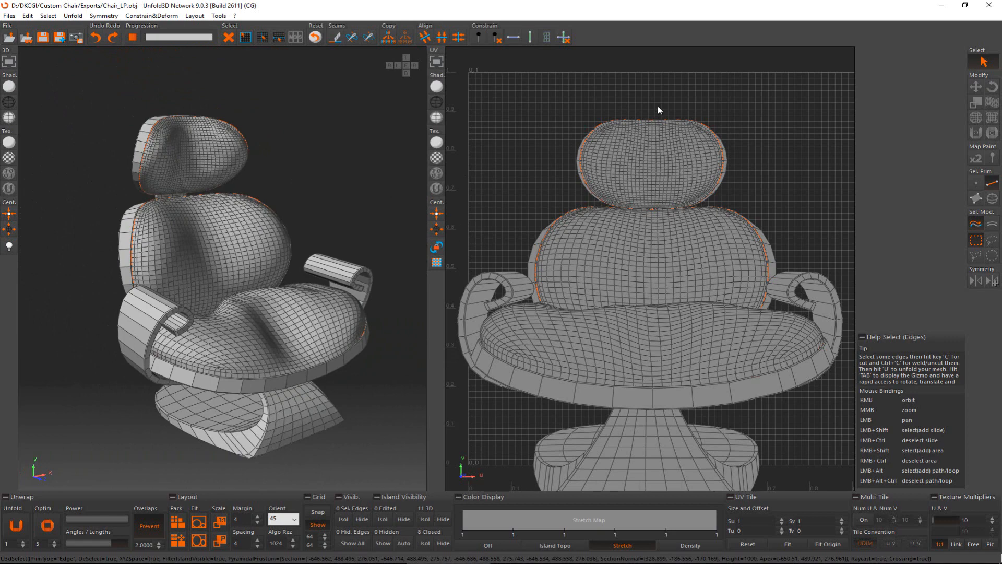
Step: Cycle through the polygon, point and edge selection modes and finish in island selection mode
middle_drag(668, 337, 616, 248)
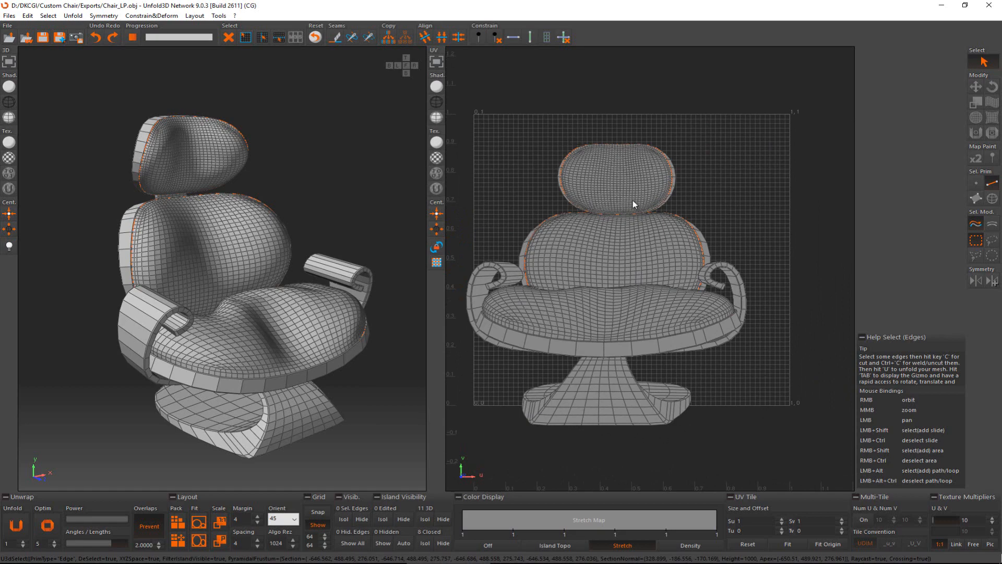
mouse_move(560, 362)
mouse_down()
mouse_move(658, 375)
mouse_move(595, 384)
mouse_move(556, 355)
mouse_up()
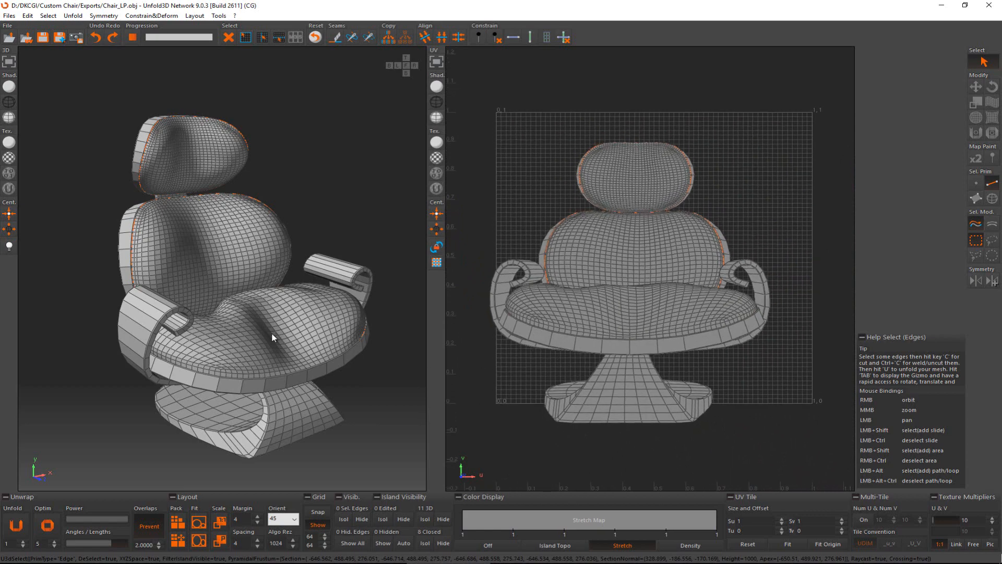
right_drag(230, 349, 234, 329)
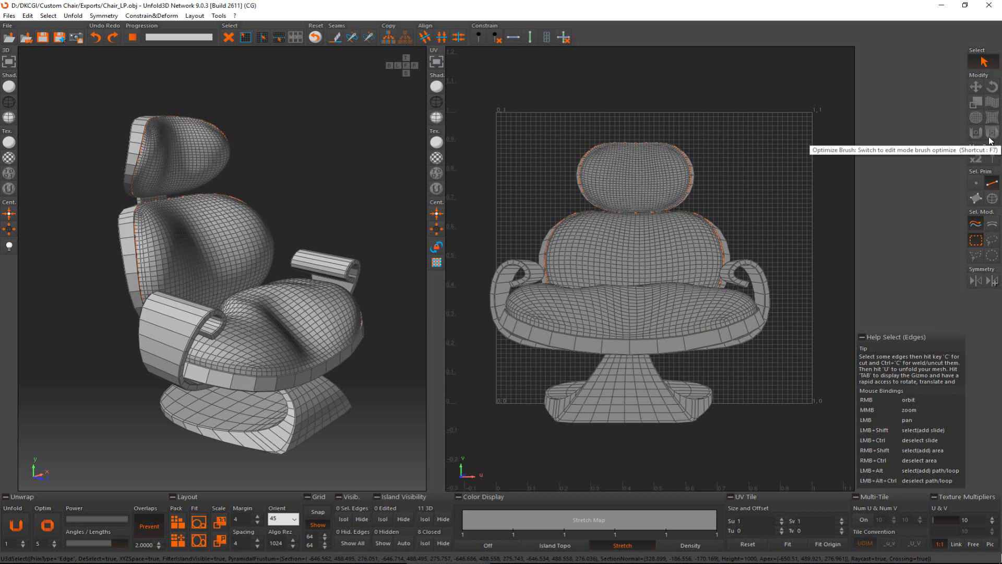
key(F3)
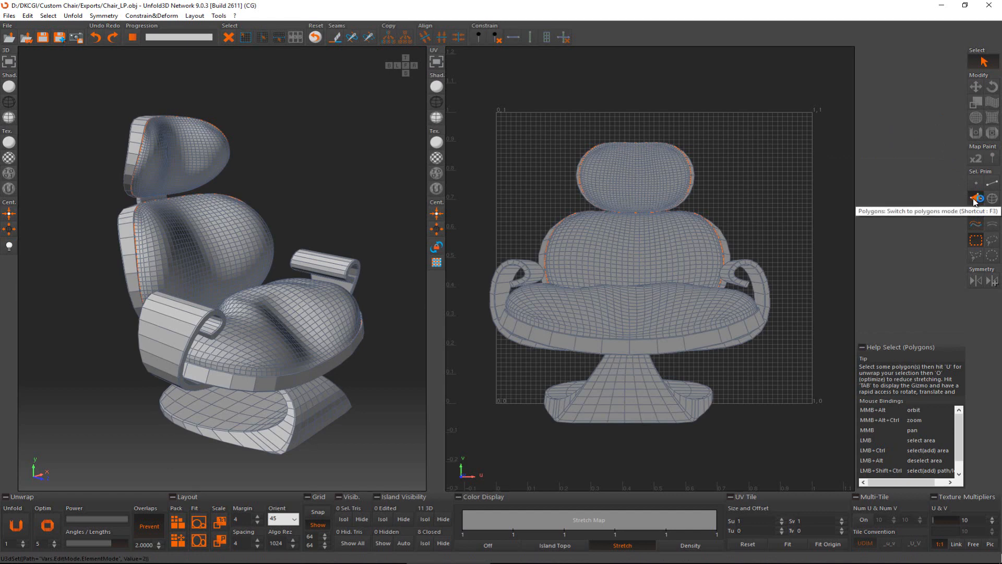
click(976, 185)
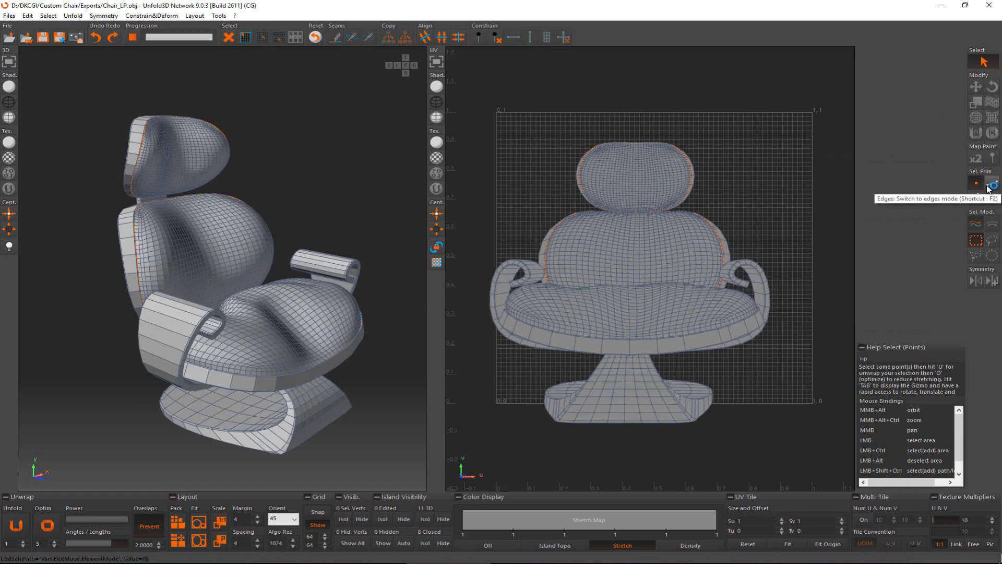
click(988, 187)
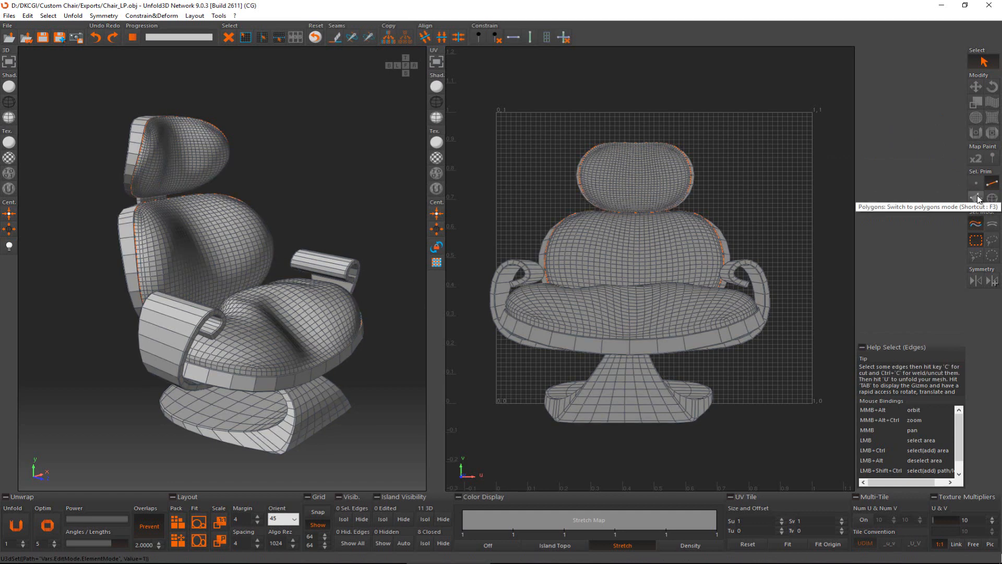
click(977, 197)
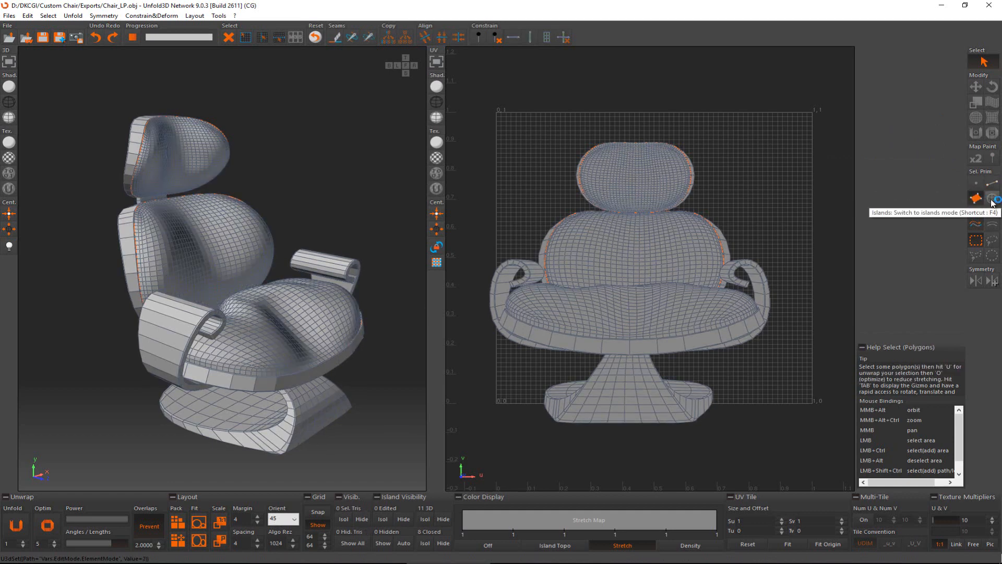
click(992, 199)
Step: Select the armrest, seat, backrest and headrest islands one after another to check which faces each contains
click(232, 315)
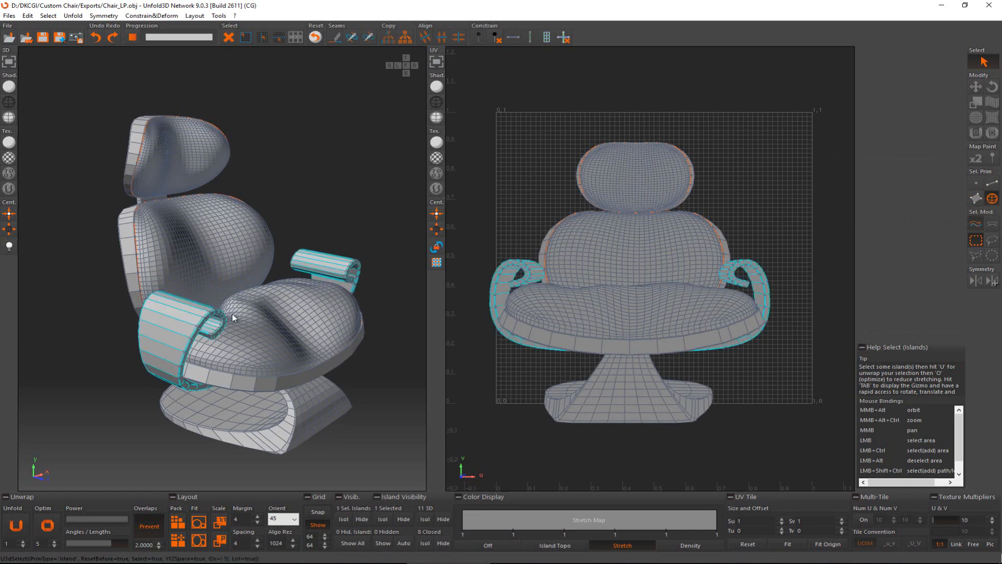
click(272, 328)
click(224, 250)
click(180, 151)
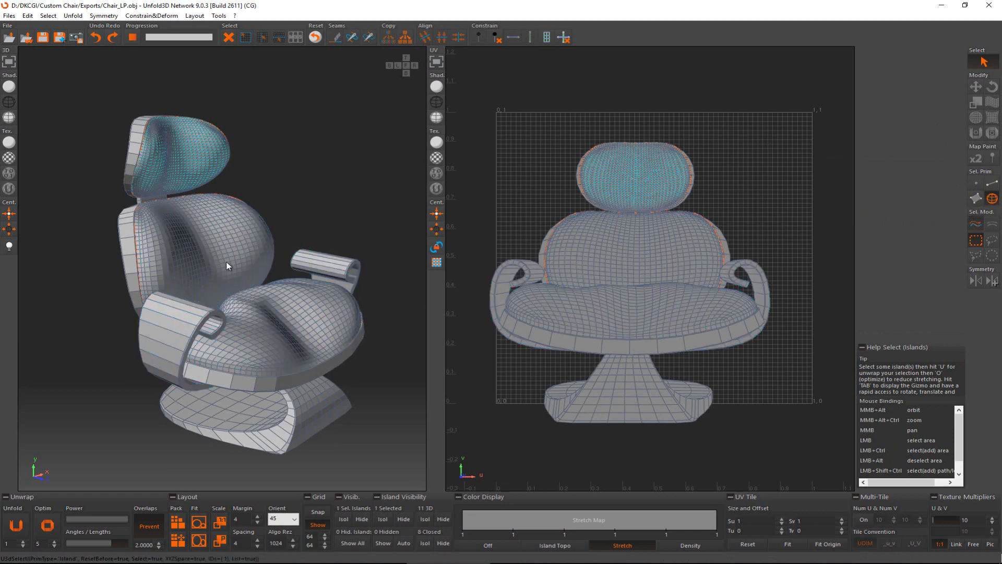
Step: Select the seat cushion island and unfold it
alt+middle_drag(227, 262, 261, 293)
click(317, 289)
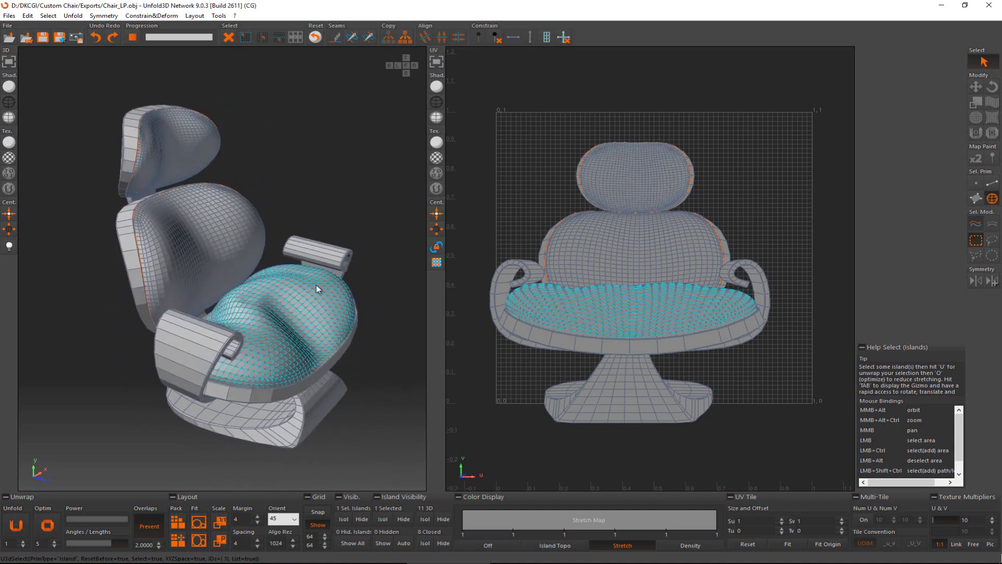
scroll(283, 335, up, 5)
scroll(284, 335, down, 2)
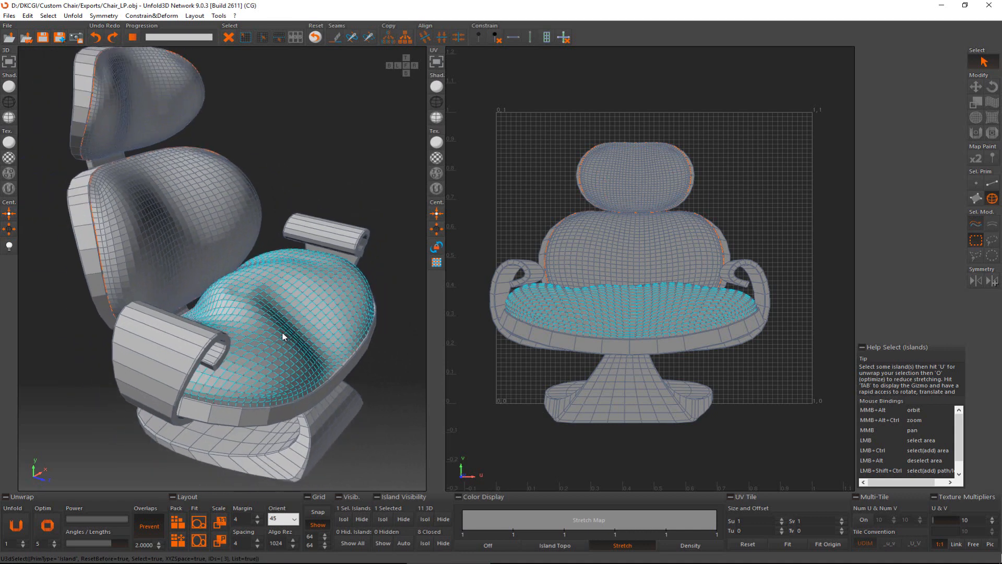
scroll(284, 337, up, 1)
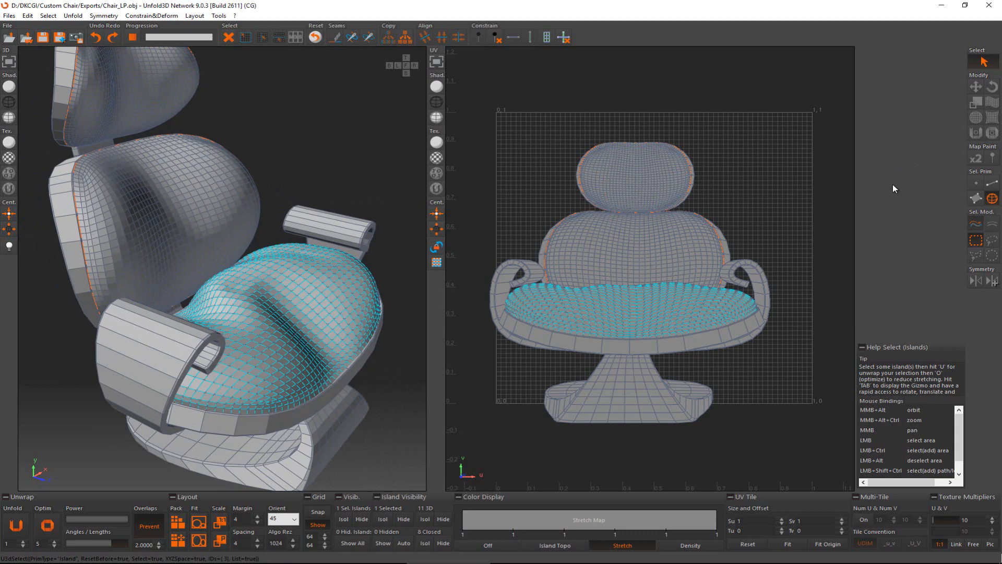
click(12, 524)
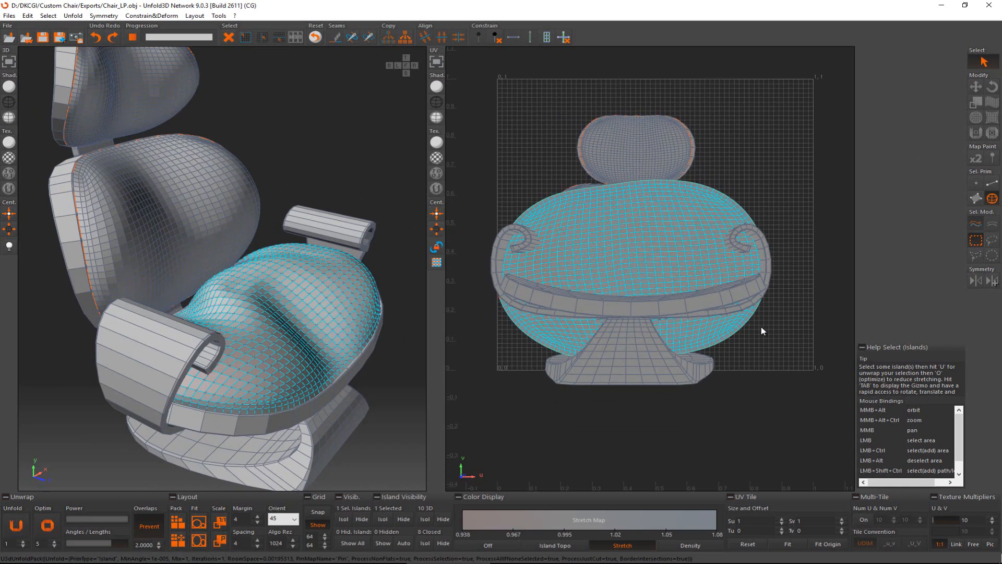
Step: Show the transform gizmo and move the seat cushion island out of the UV tile to about U -0.02, V 1.27
key(Tab)
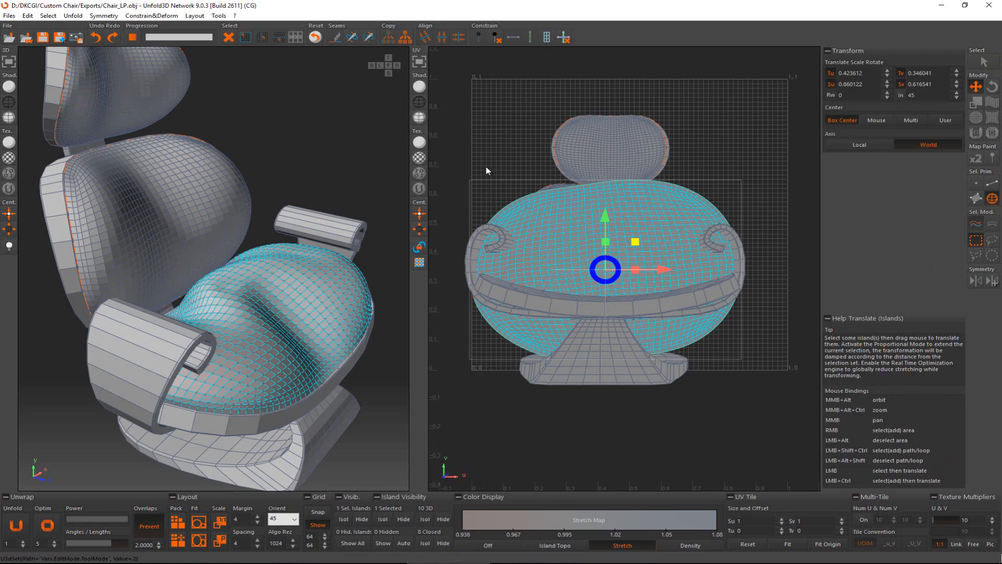
mouse_move(486, 167)
middle_down()
mouse_move(519, 228)
mouse_move(498, 176)
middle_up()
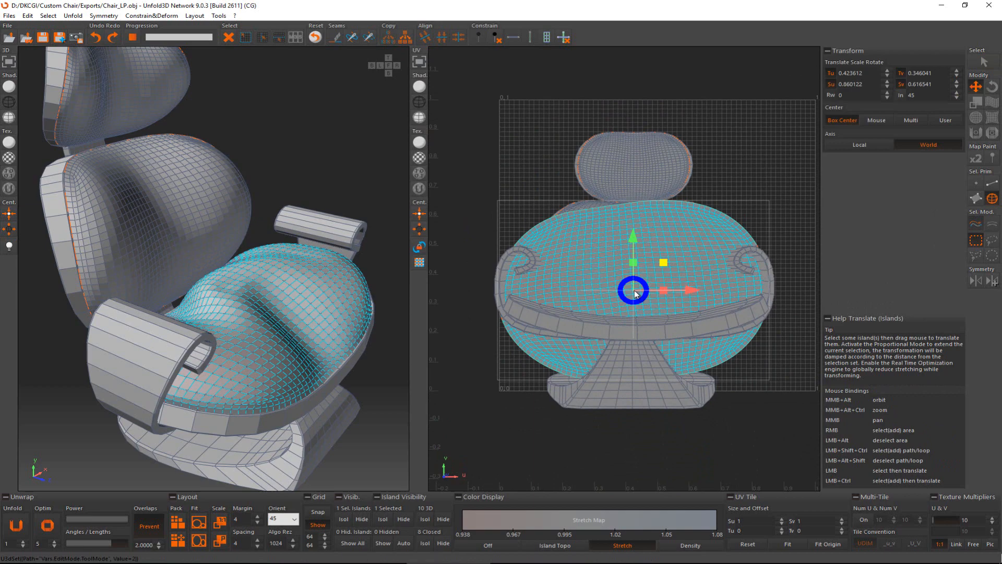
drag(647, 291, 519, 105)
mouse_move(519, 105)
middle_down()
mouse_move(594, 226)
mouse_move(576, 210)
middle_up()
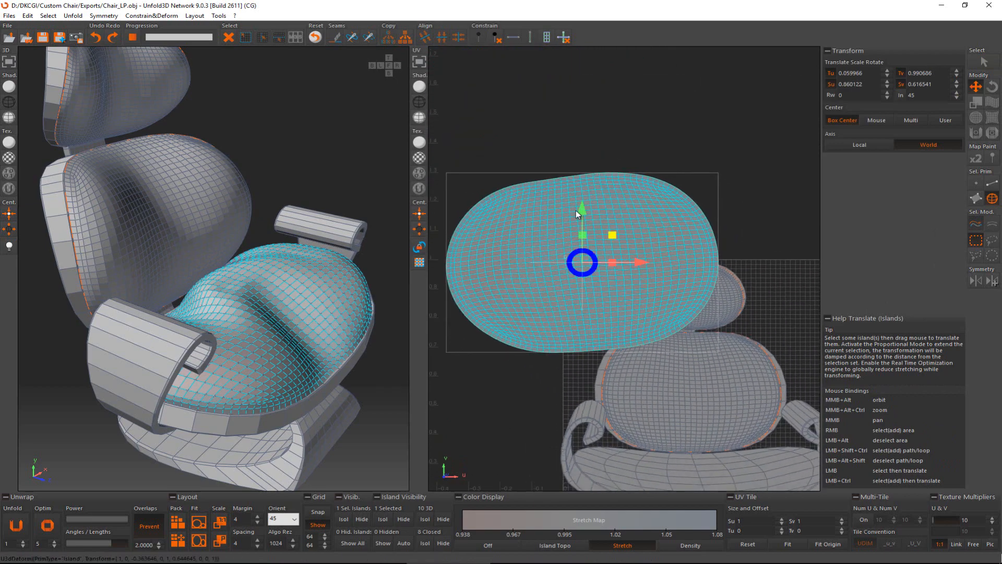
drag(593, 270, 567, 197)
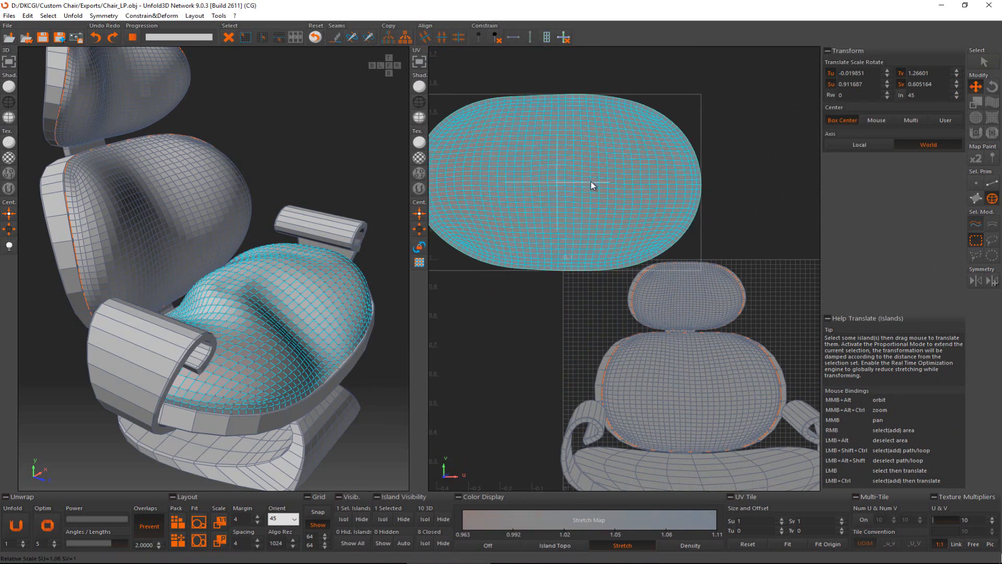
Step: Try scaling and shifting the seat cushion island with the transform gizmo, undoing each trial
key(ctrl+z)
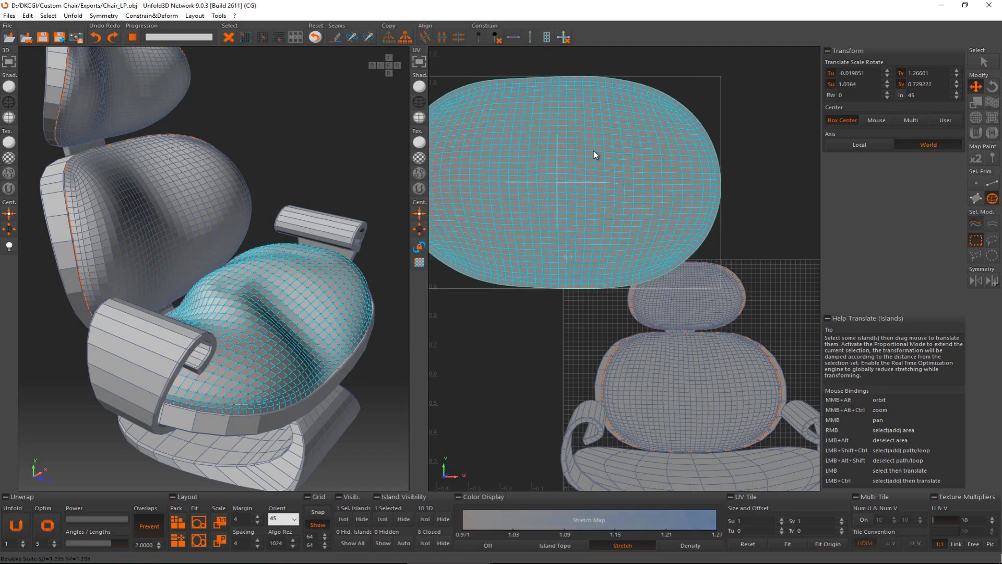
mouse_move(616, 183)
mouse_down()
mouse_move(640, 183)
mouse_move(588, 183)
mouse_move(639, 181)
mouse_move(599, 175)
mouse_up()
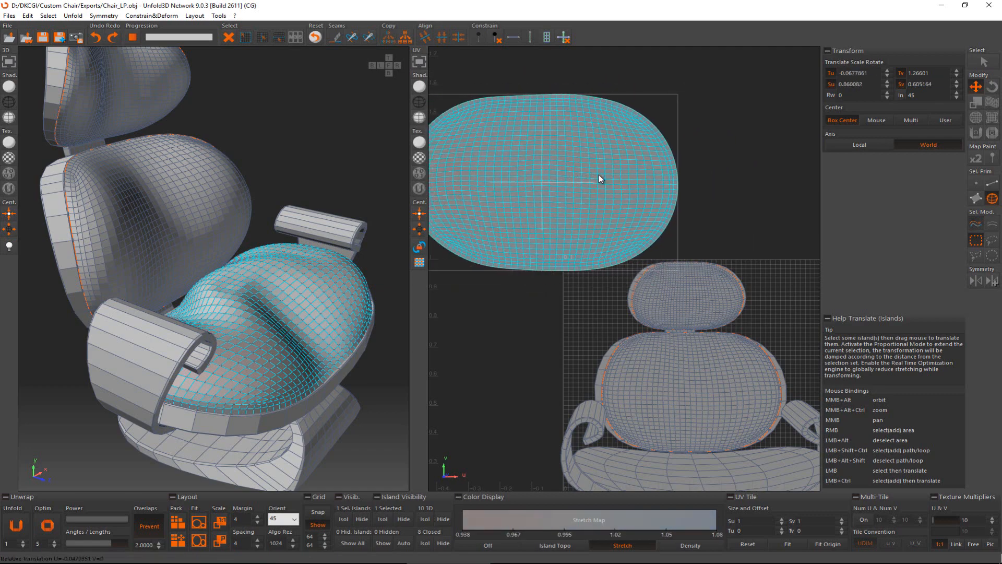
key(ctrl+z)
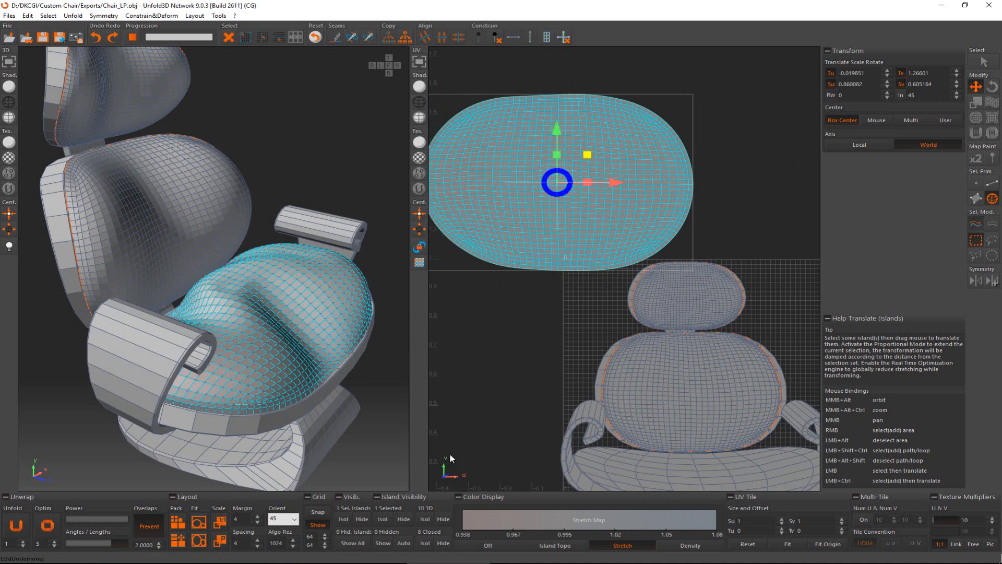
drag(558, 130, 556, 118)
key(ctrl+z)
Step: Unfold the backrest cushion island and move it above the seat cushion island, to about U -0.12, V 1.87
click(126, 208)
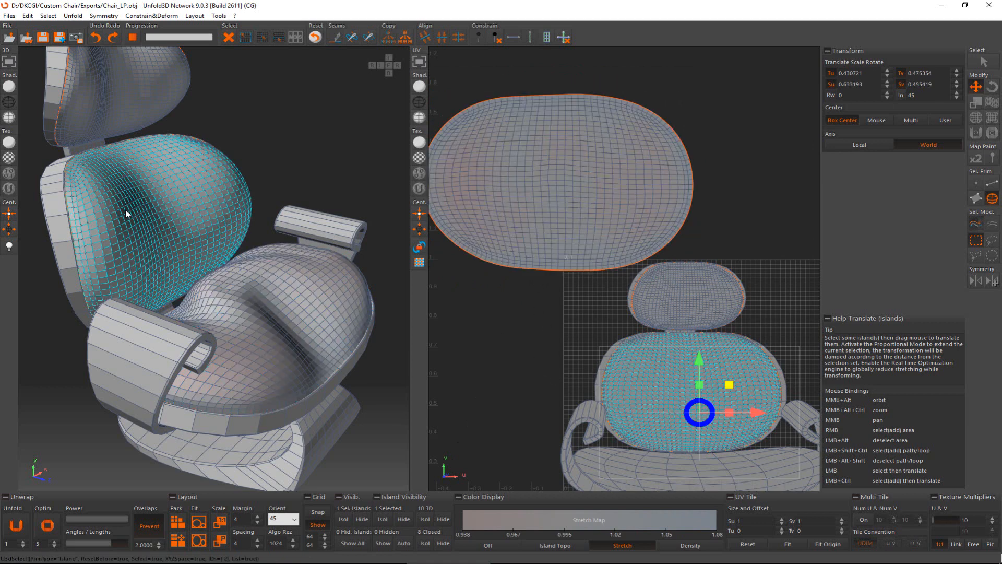
click(25, 515)
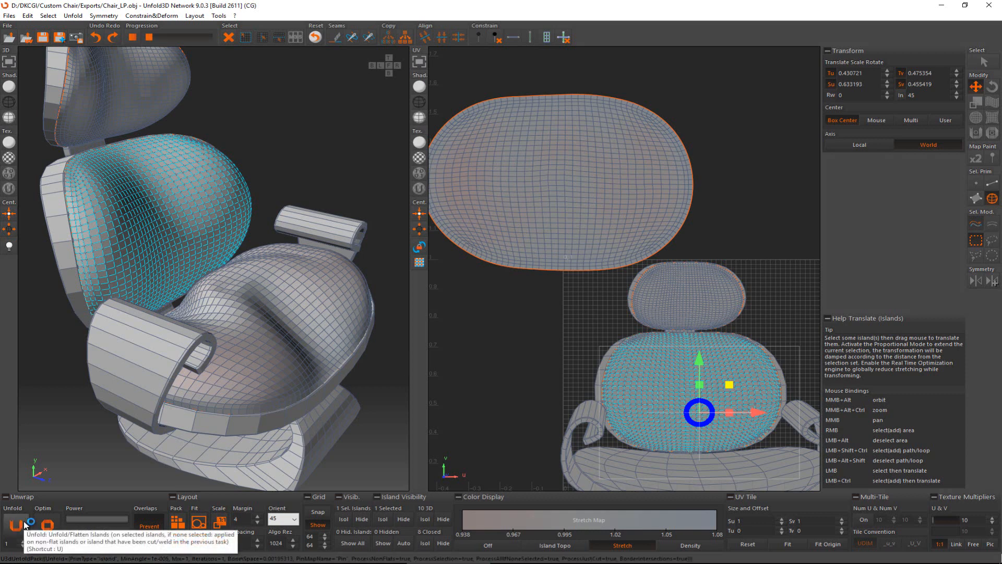
drag(683, 397, 534, 58)
Step: Select the headrest cushion island and unfold it
click(117, 103)
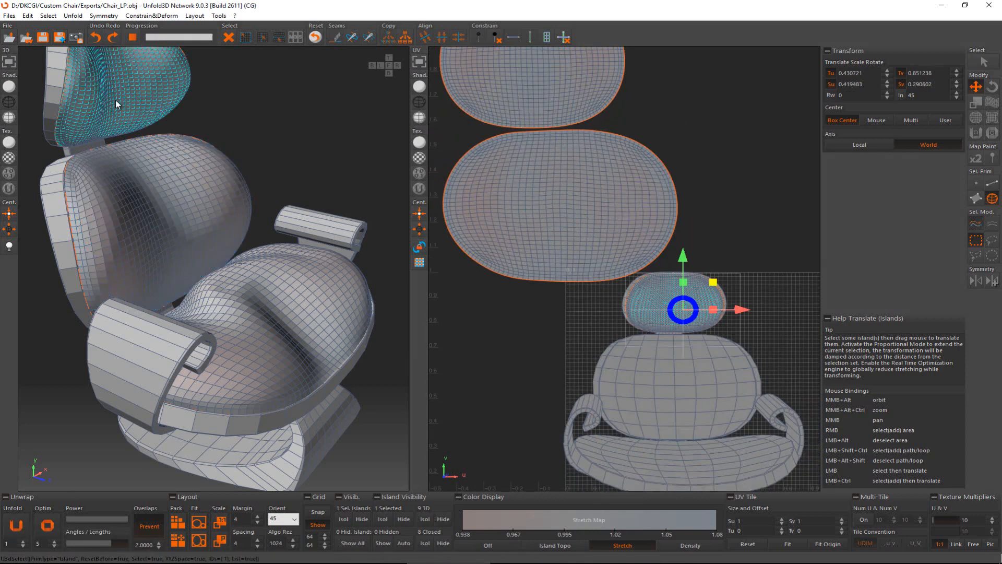
click(24, 527)
scroll(548, 293, up, 2)
scroll(592, 277, down, 3)
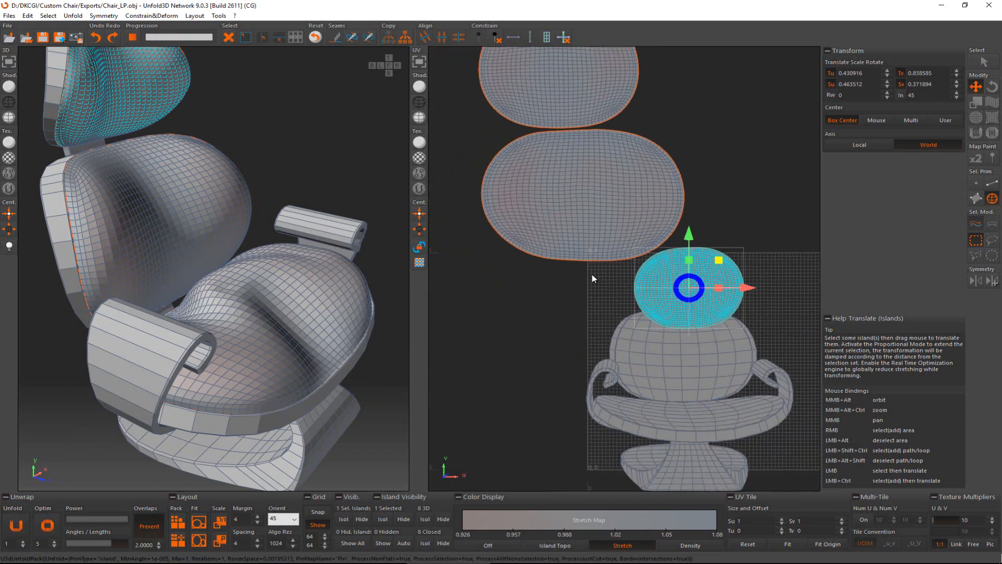
scroll(592, 278, down, 1)
Step: Move the headrest cushion island beside the other two unfolded cushions, to about U 0.44, V 1.70, and deselect it
drag(688, 296, 713, 117)
key(e)
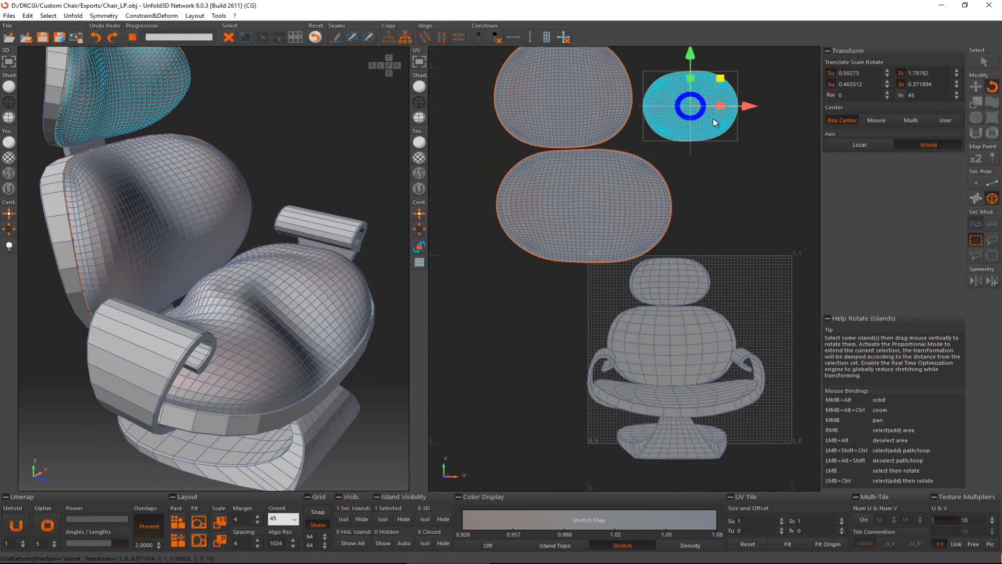
key(w)
drag(720, 184, 713, 198)
click(725, 220)
click(693, 118)
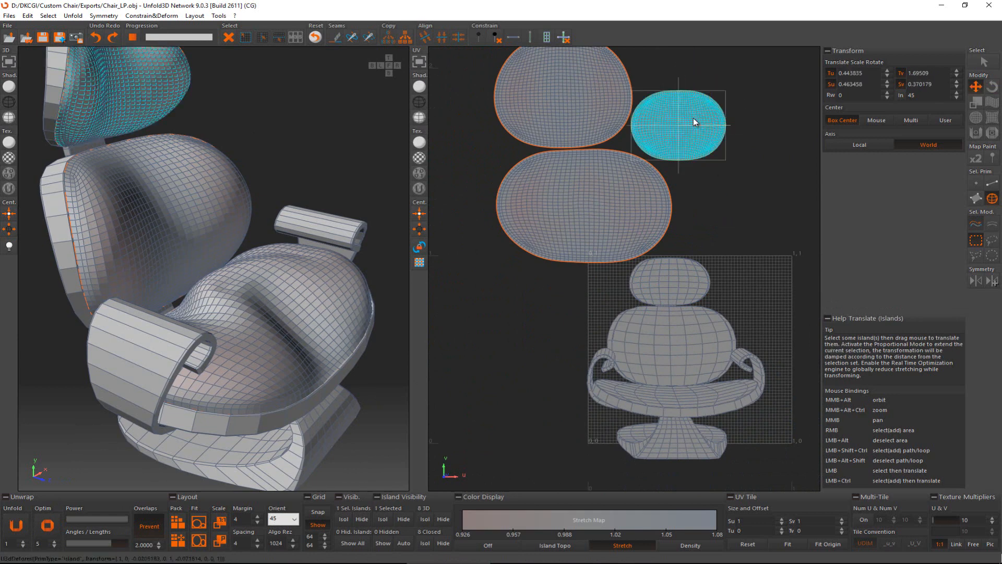
middle_drag(693, 118, 666, 185)
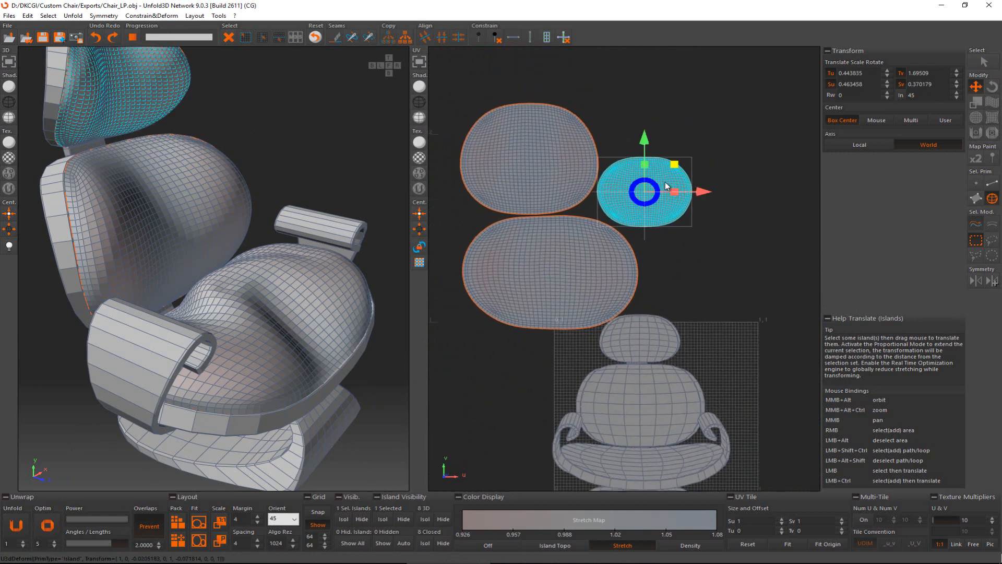
click(737, 160)
Step: Select the three unfolded cushion islands (backrest, seat and headrest) and hide them
alt+middle_drag(278, 301, 328, 308)
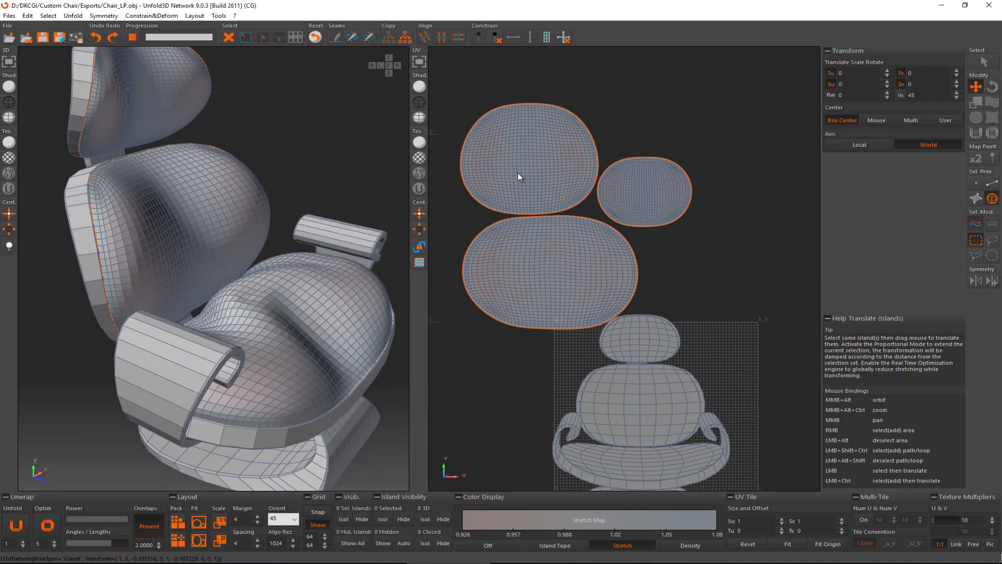
click(554, 164)
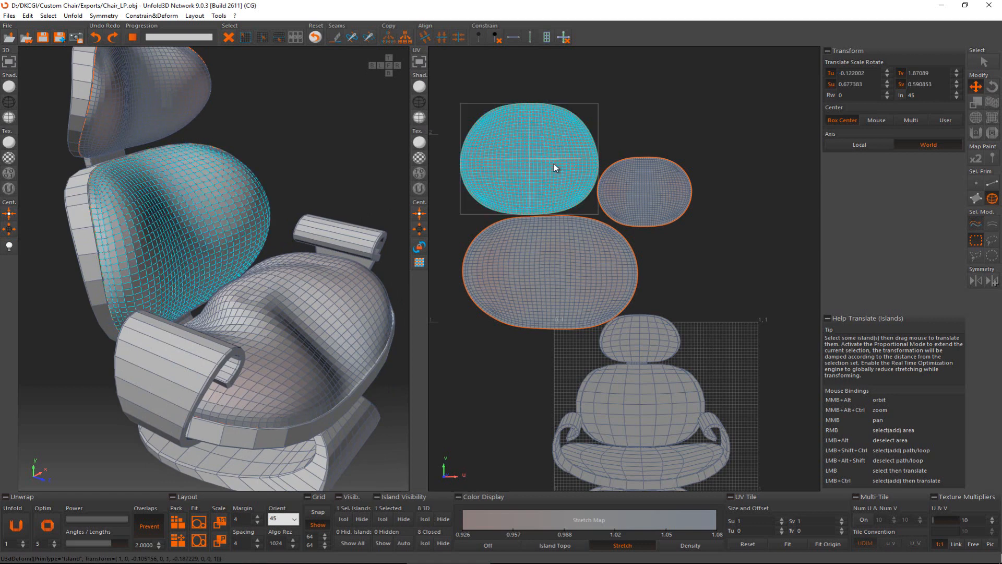
ctrl+click(585, 240)
ctrl+click(653, 204)
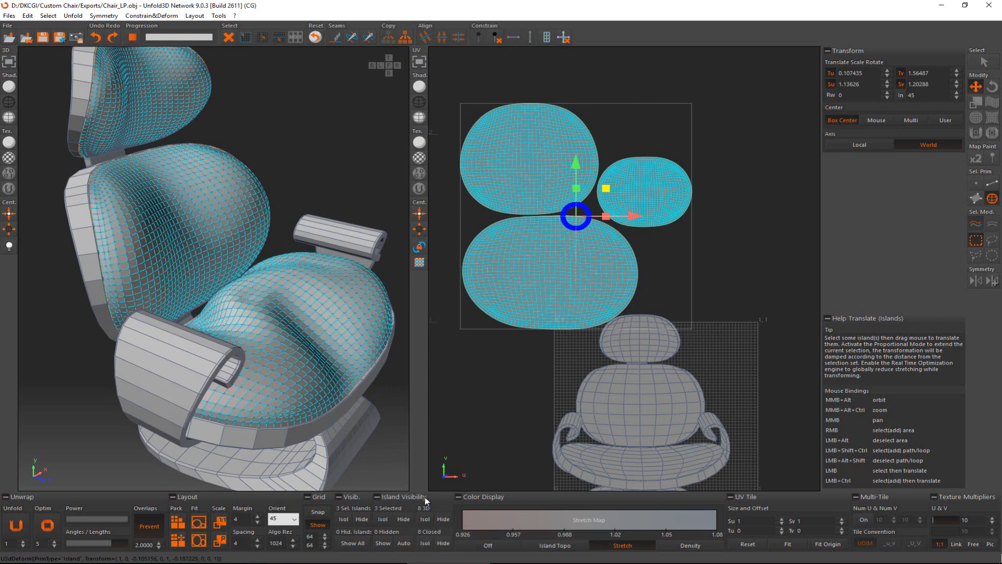
click(378, 497)
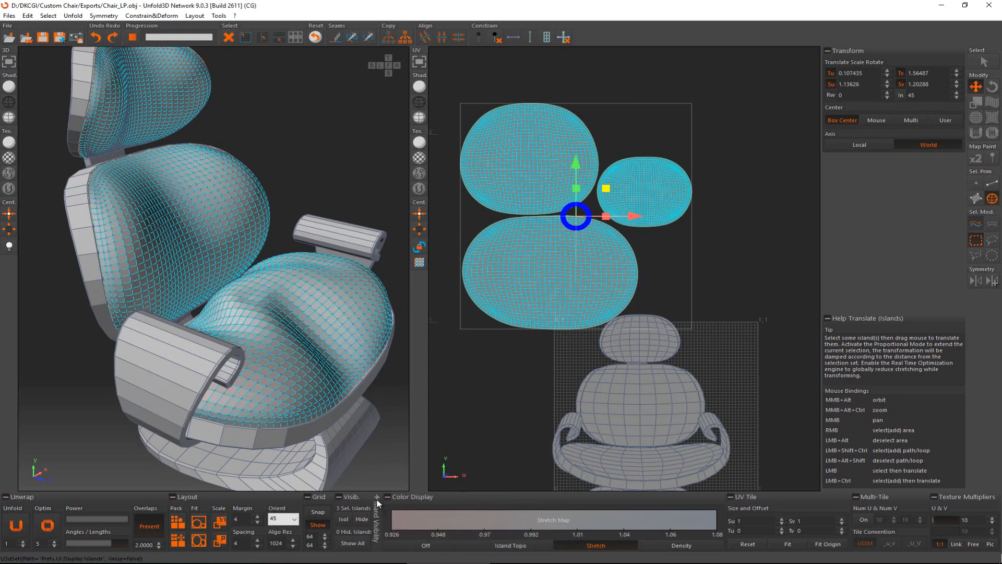
click(378, 497)
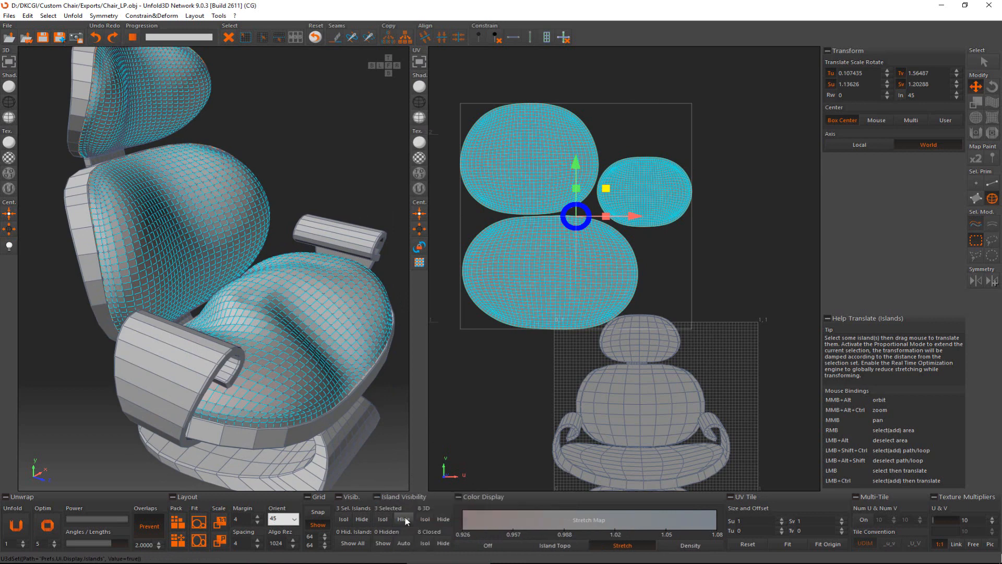
click(403, 519)
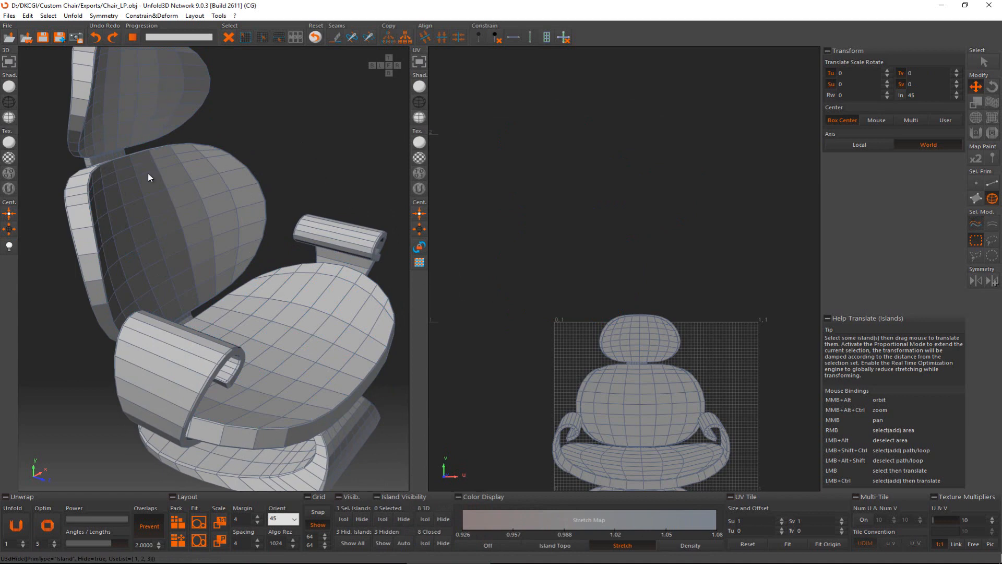
middle_drag(542, 401, 525, 263)
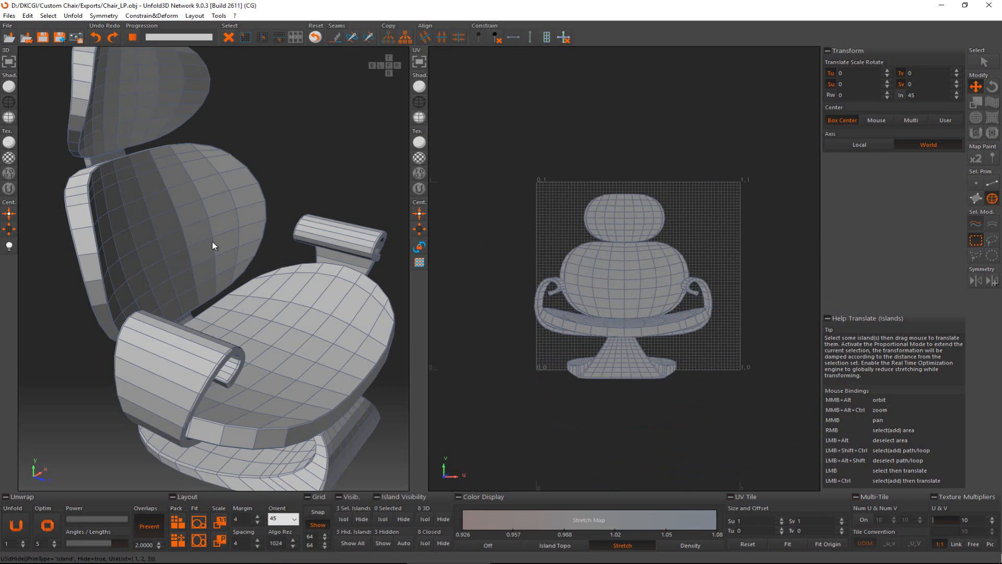
scroll(236, 372, up, 5)
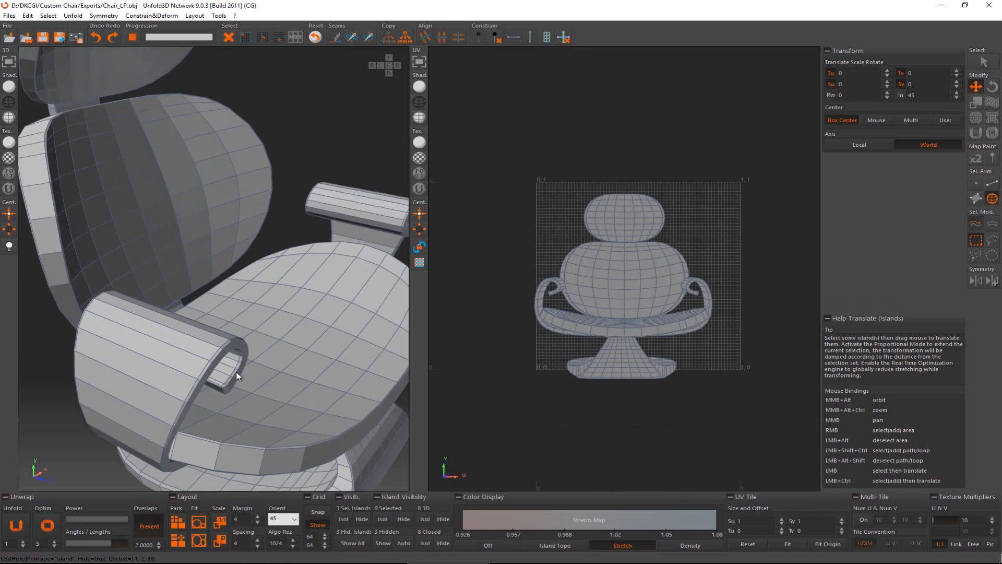
Step: Select the upper and lower edge loops around the seat shell's rim and cut them as seams
scroll(236, 371, up, 3)
scroll(236, 372, down, 2)
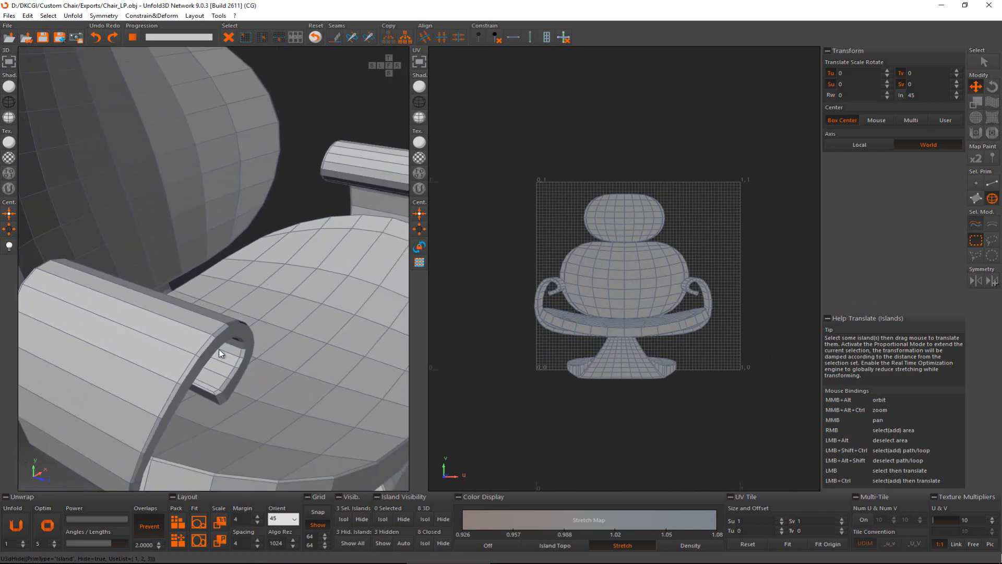
middle_drag(223, 354, 219, 321)
alt+middle_drag(259, 259, 281, 349)
key(F2)
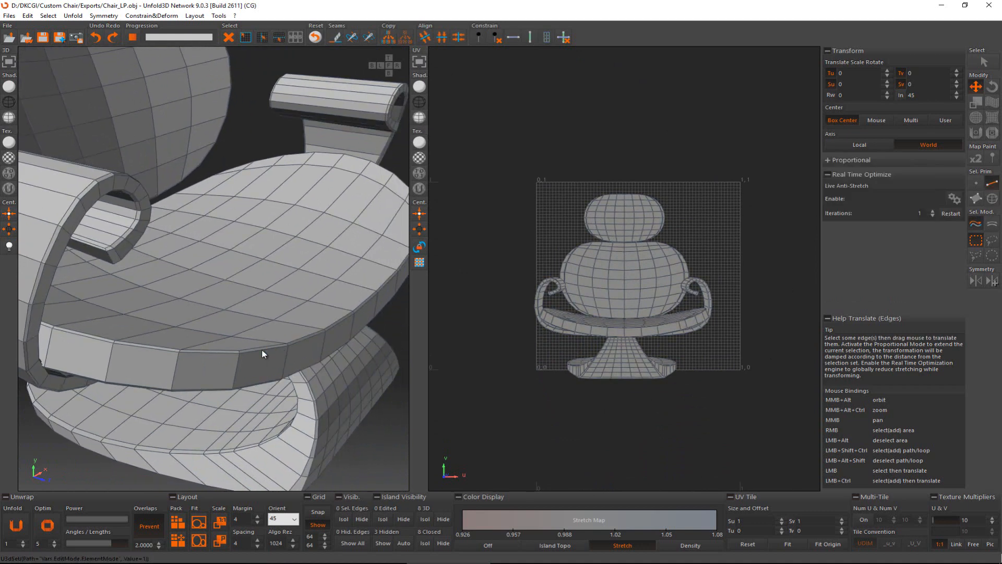
click(262, 354)
alt+middle_drag(275, 354, 263, 286)
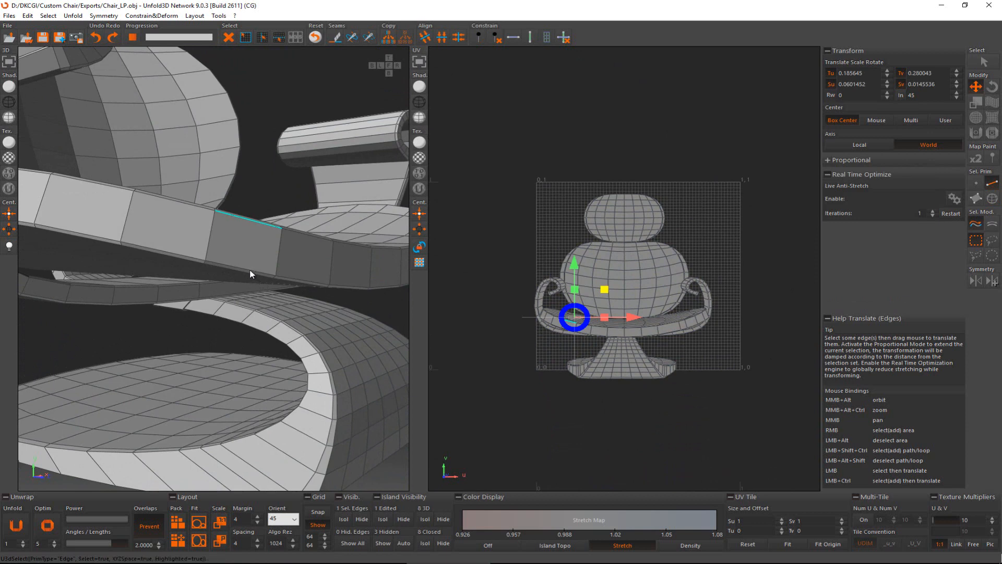
ctrl+click(251, 272)
alt+middle_drag(262, 277, 261, 297)
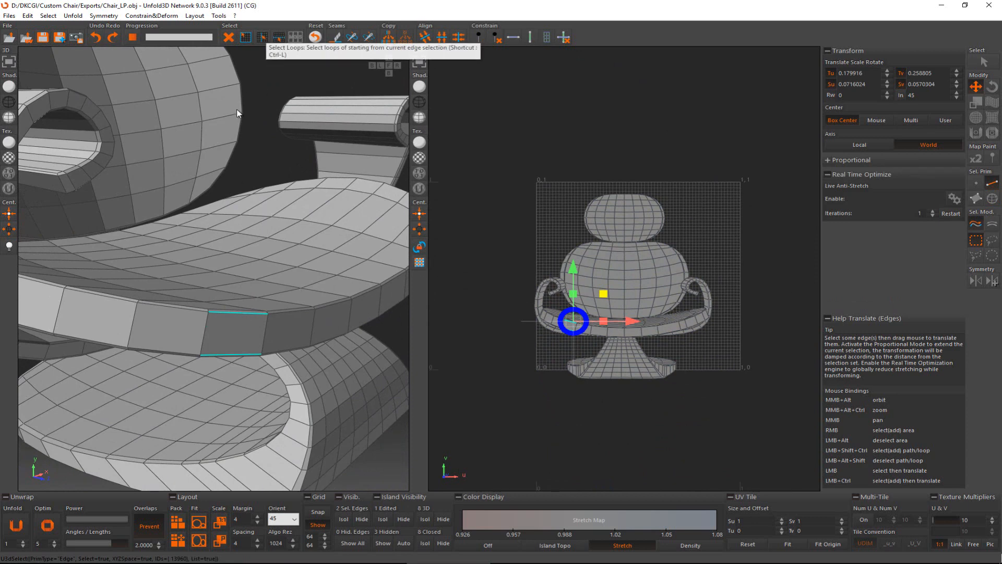
key(ctrl+l)
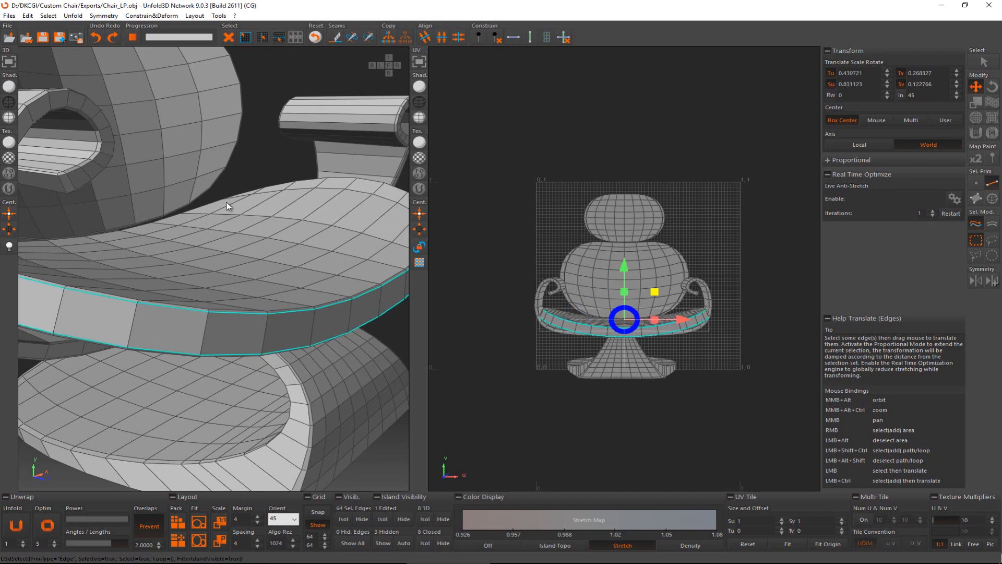
alt+middle_drag(226, 205, 161, 302)
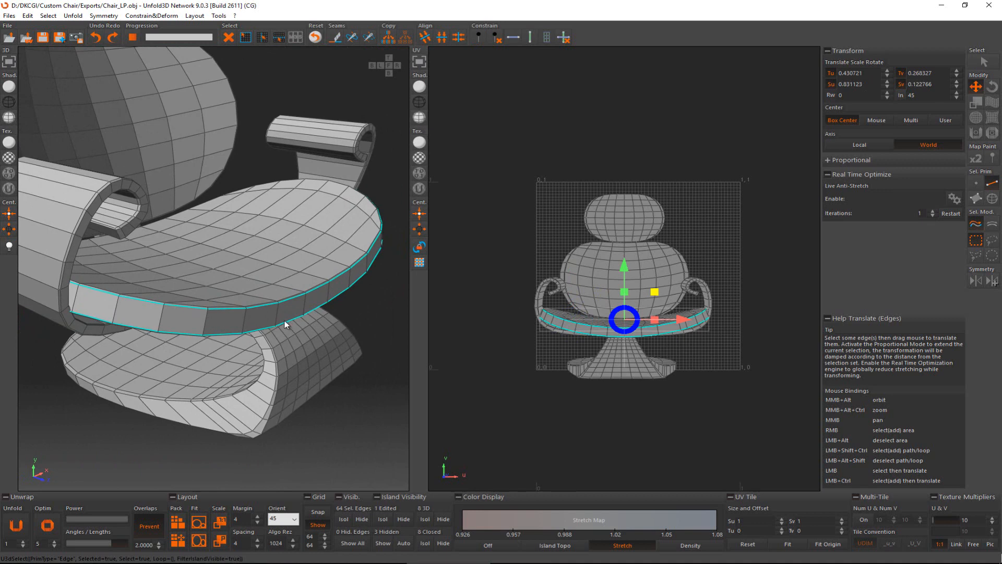
key(c)
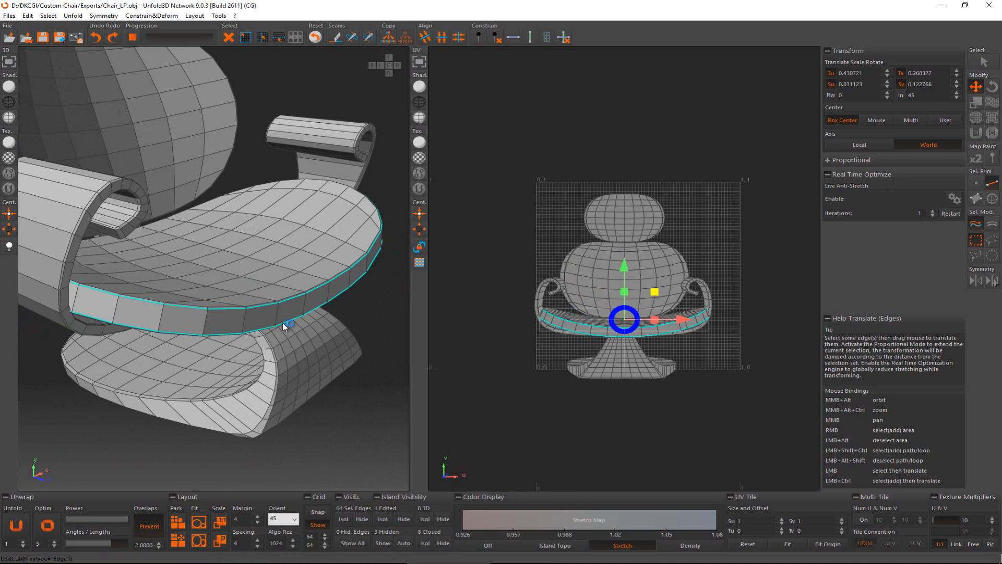
Step: Unfold the seat shell's top surface and underside islands
alt+middle_drag(300, 293, 122, 255)
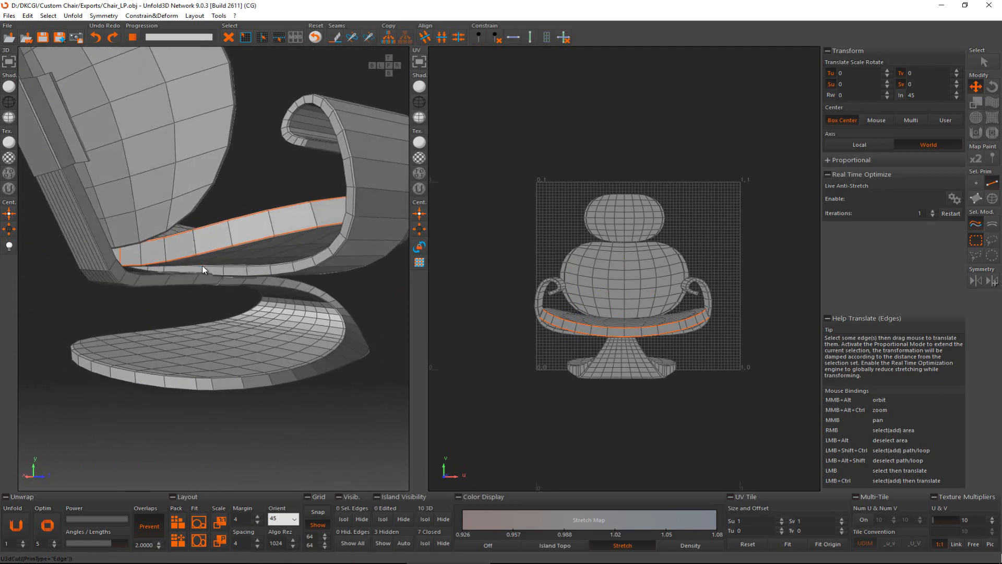
alt+middle_drag(202, 265, 167, 301)
key(F4)
click(224, 259)
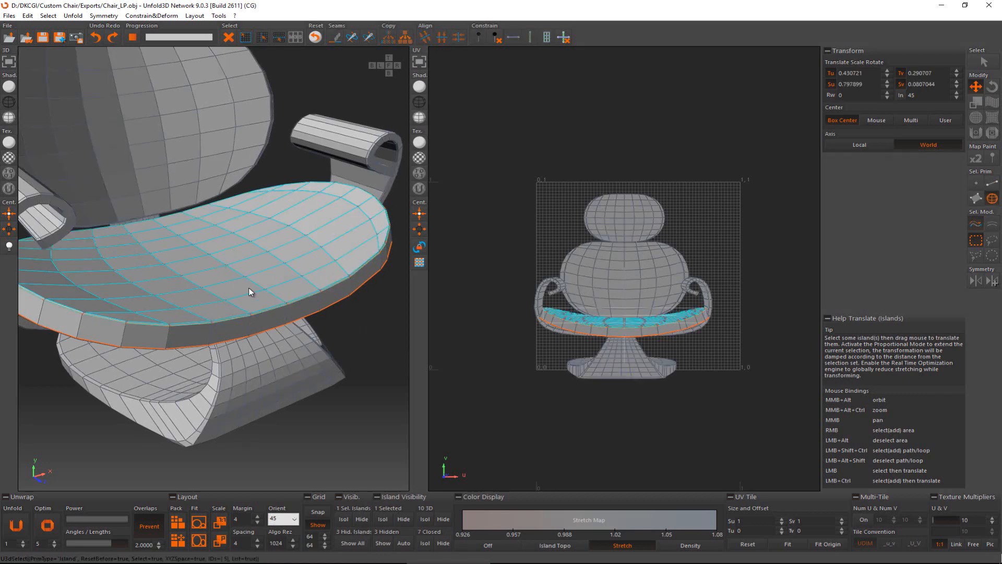
click(259, 327)
click(229, 236)
alt+middle_drag(230, 248, 260, 293)
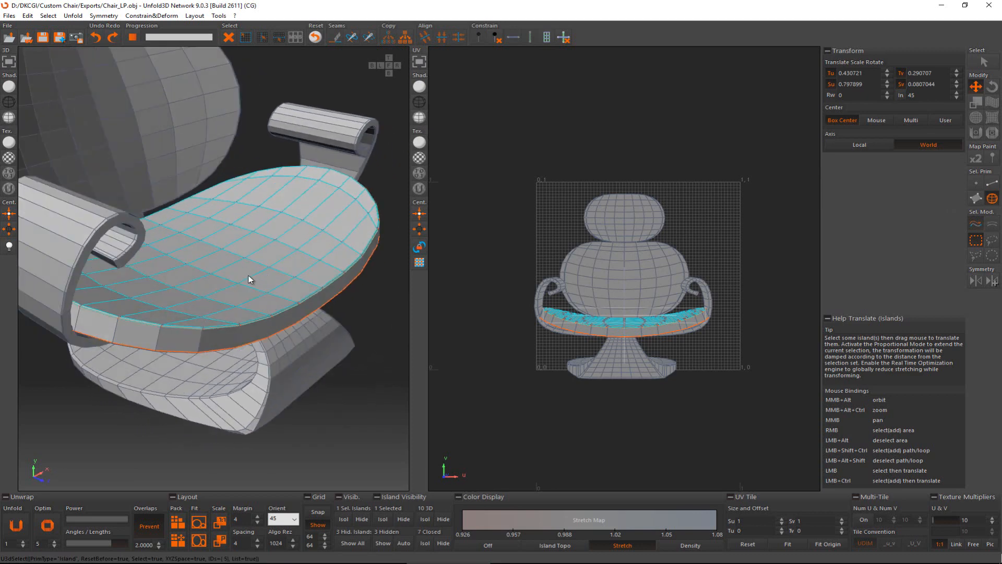
click(24, 524)
alt+middle_drag(245, 344, 246, 239)
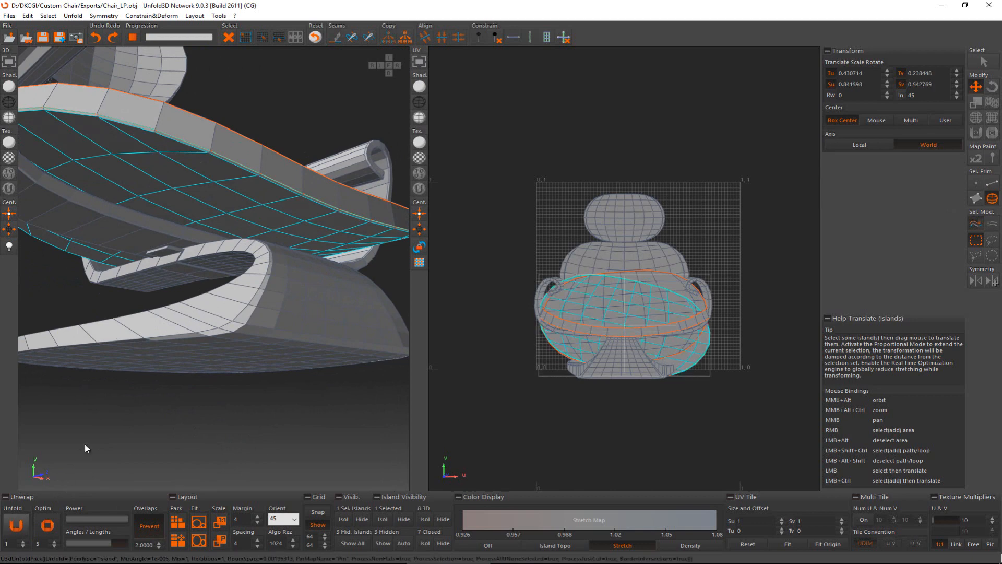
Step: Select the seat shell's rim strip island and unfold it
alt+middle_drag(85, 443, 211, 301)
click(140, 352)
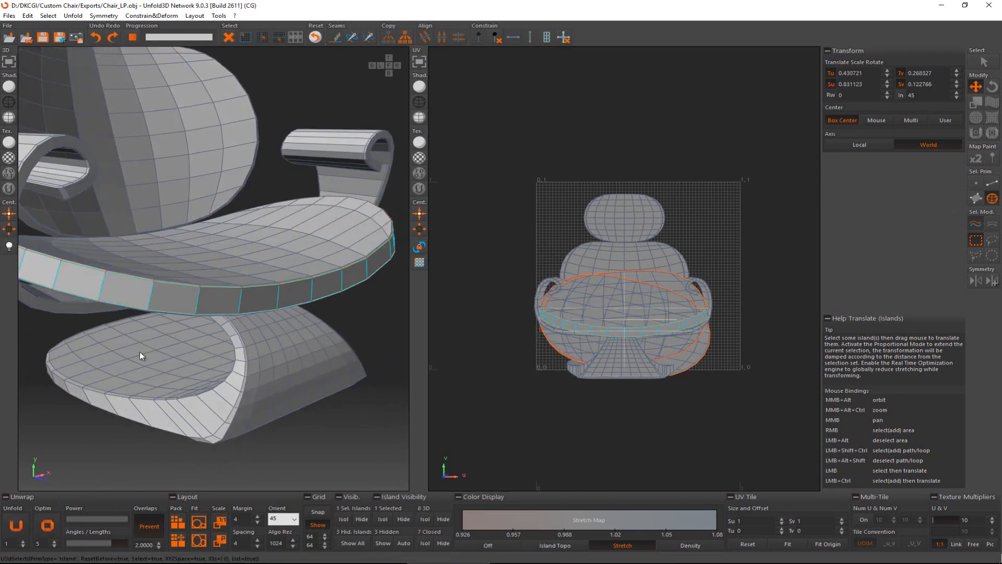
click(24, 518)
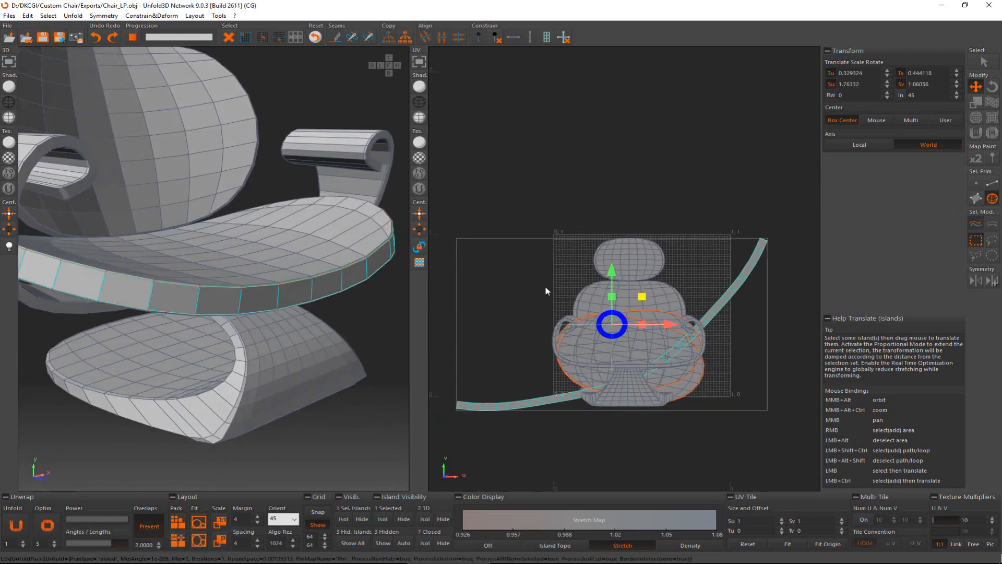
Step: Move the unfolded rim strip above the UV tile to about U 0.20, V 1.69, and rotate it into a level arch
drag(711, 315, 549, 8)
key(e)
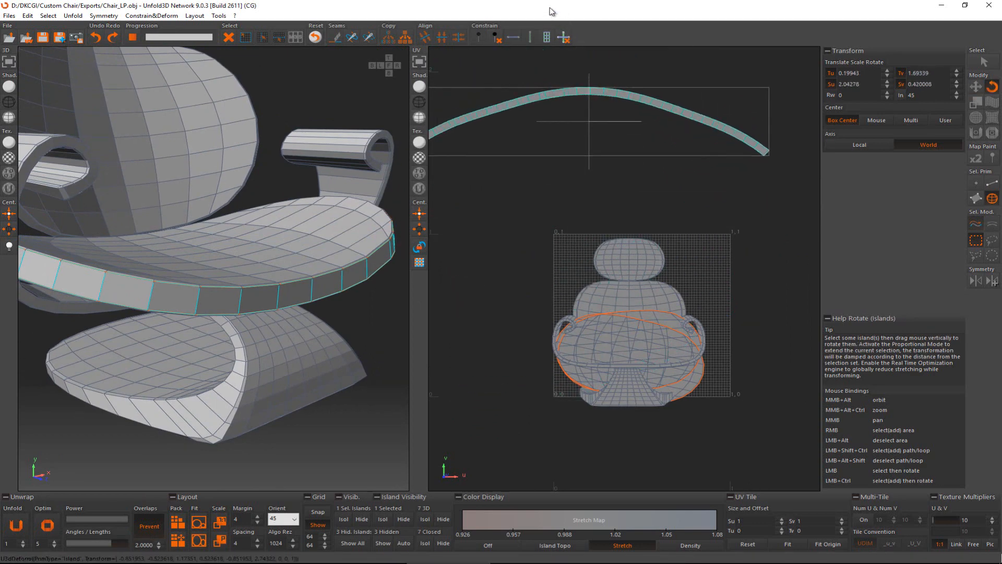
middle_drag(595, 108, 624, 186)
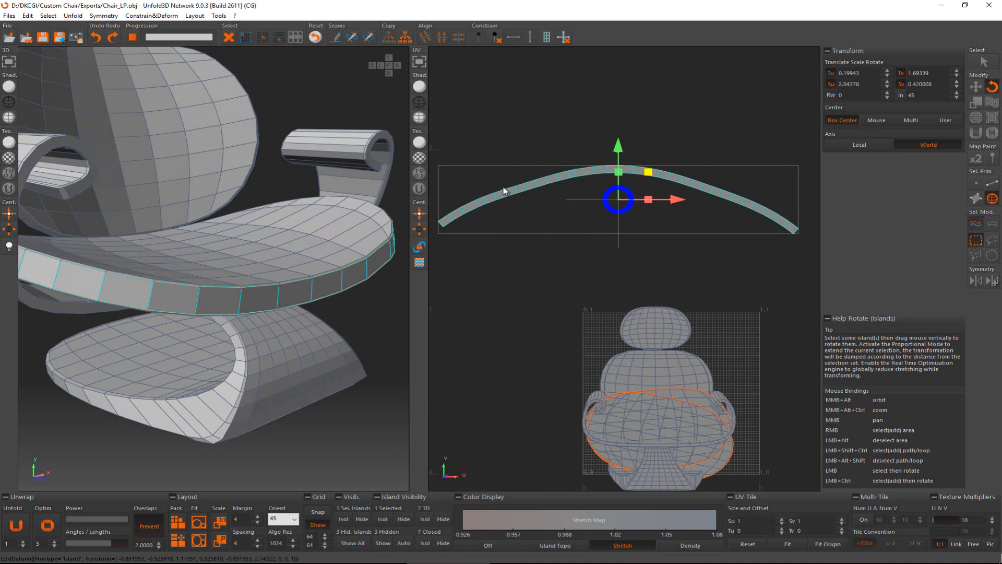
scroll(602, 165, up, 3)
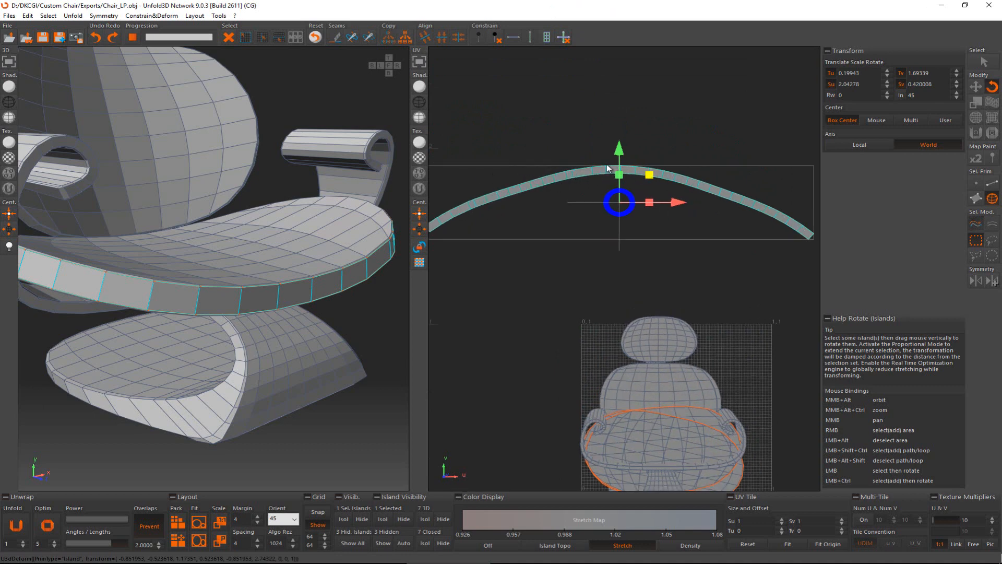
Step: Select the strip's upper and lower long edge loops in turn and apply the Edge Horizontal constraint to each
key(F2)
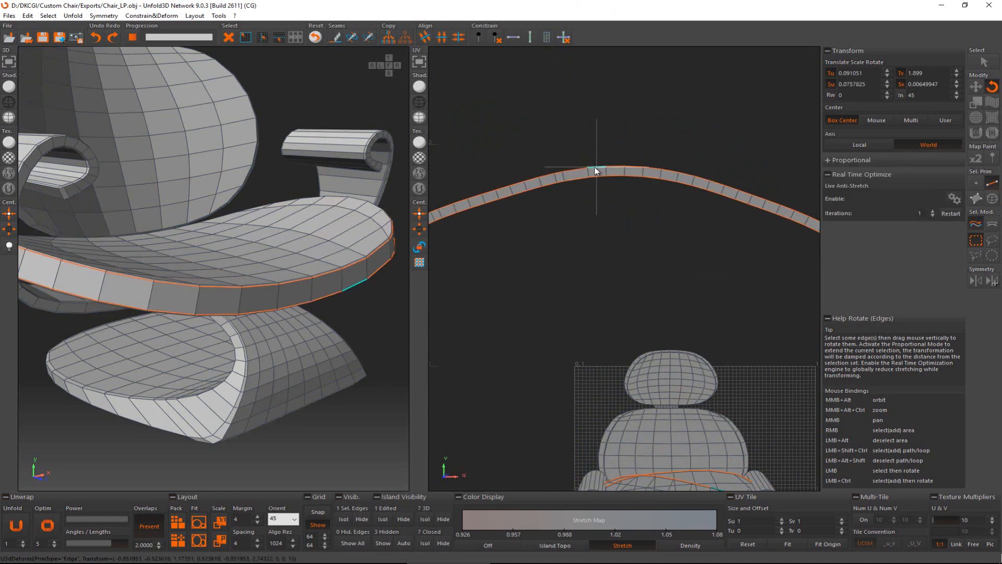
click(596, 167)
scroll(597, 168, down, 1)
scroll(597, 168, down, 2)
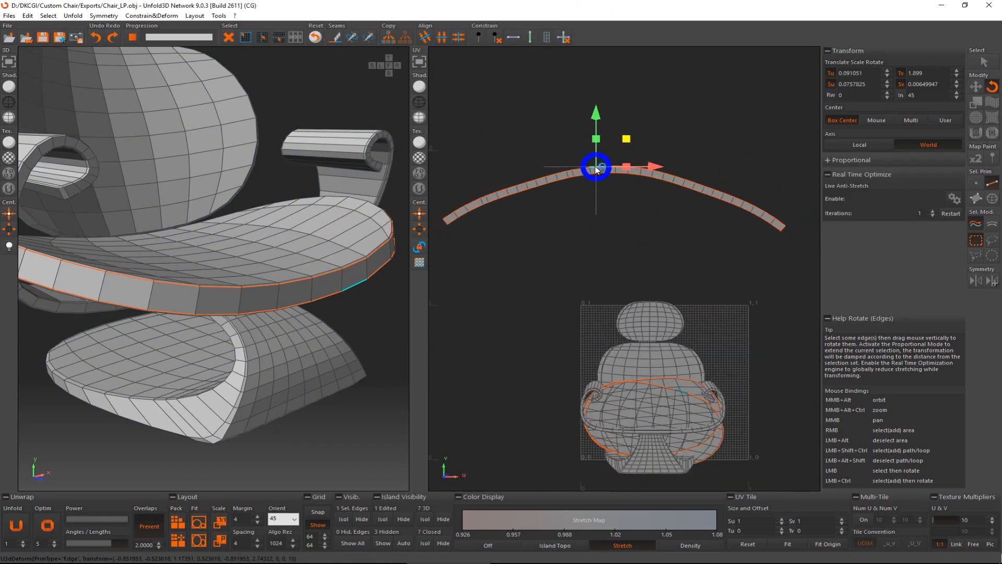
double_click(596, 168)
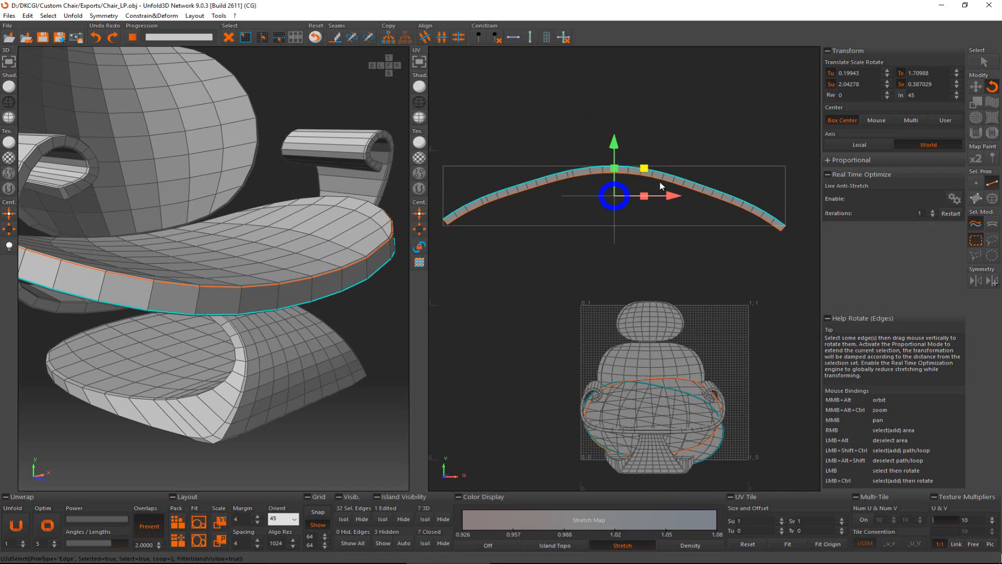
click(516, 39)
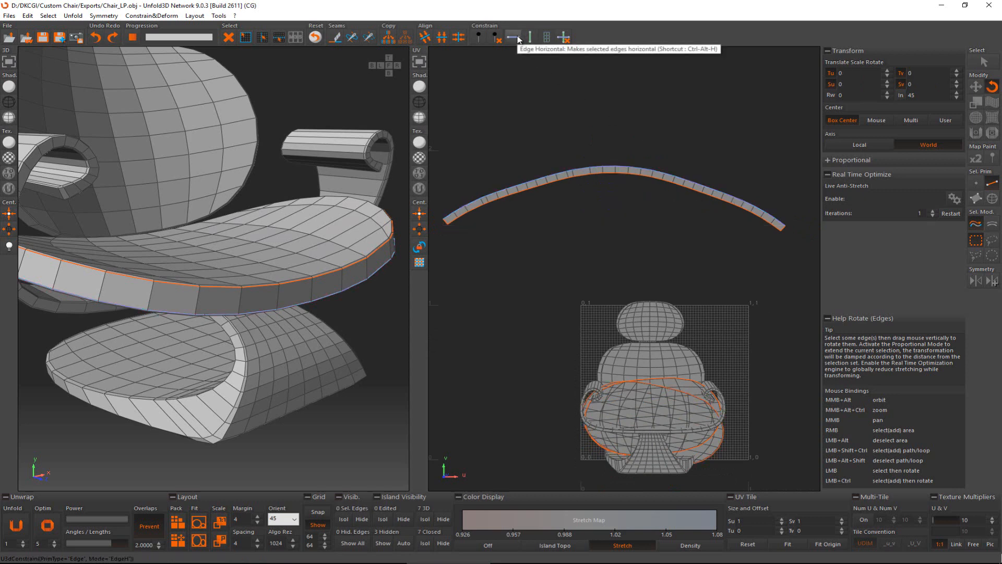
click(462, 219)
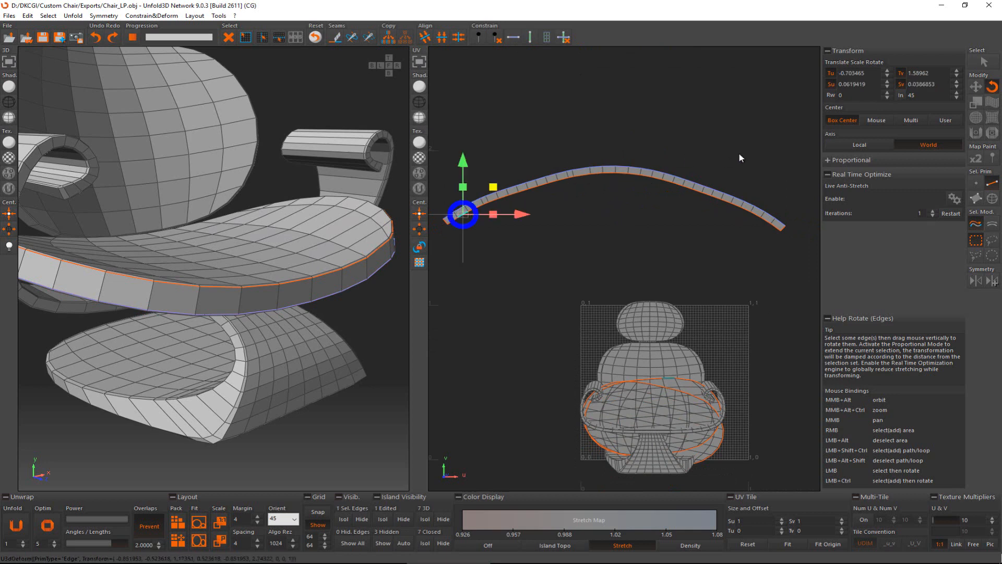
key(l)
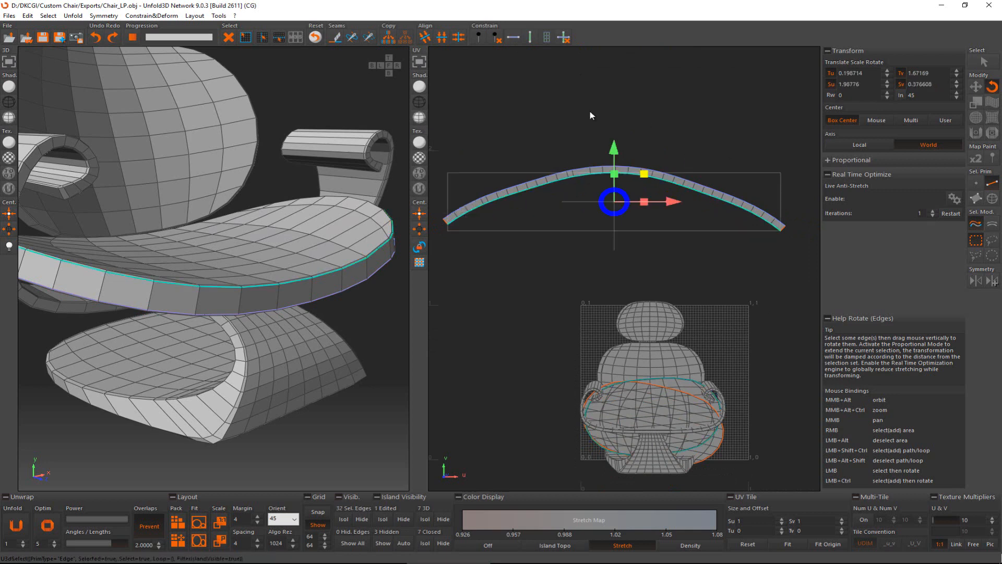
click(511, 38)
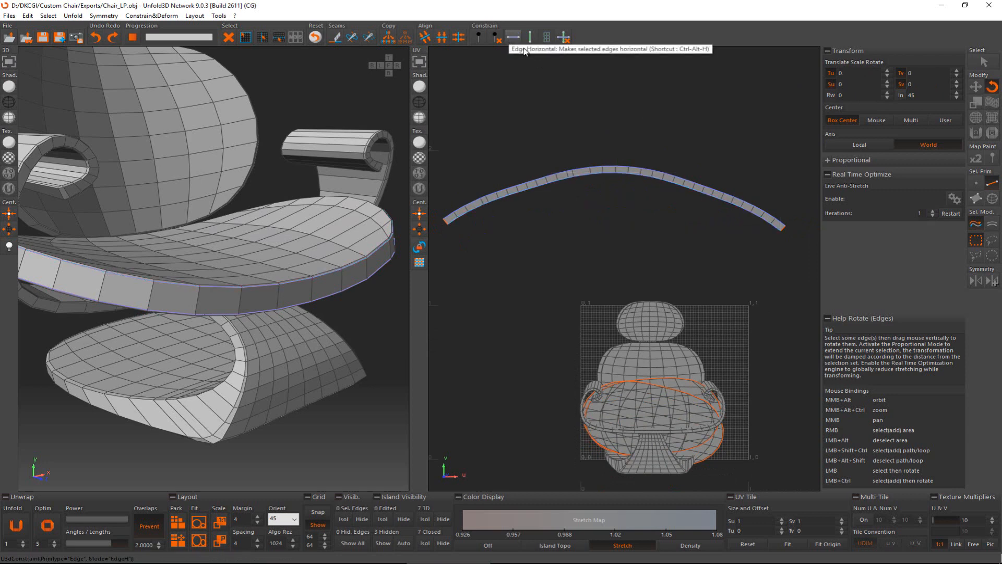
Step: Optimize the constrained rim strip to straighten it into a horizontal band
scroll(581, 151, down, 3)
scroll(580, 151, up, 1)
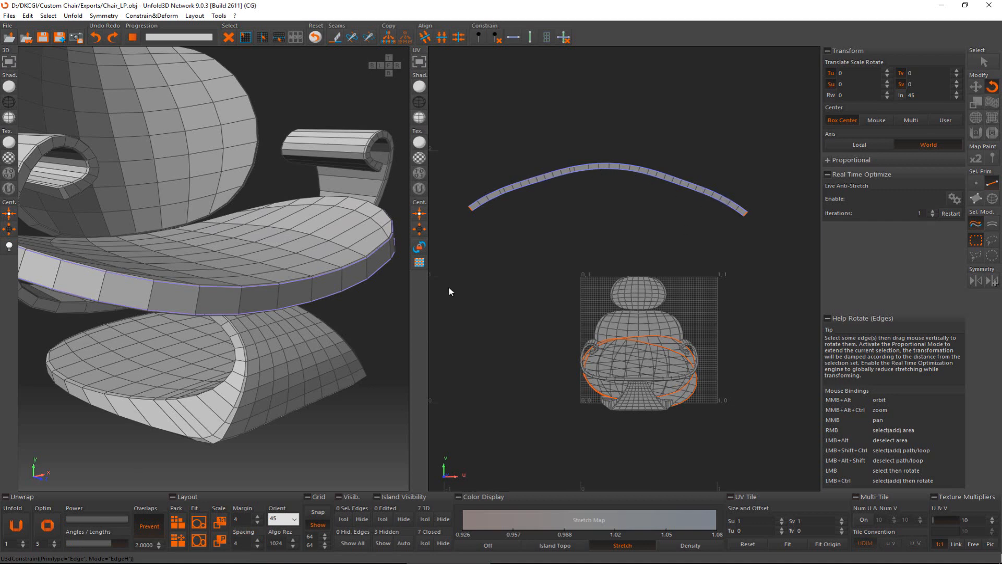
click(49, 524)
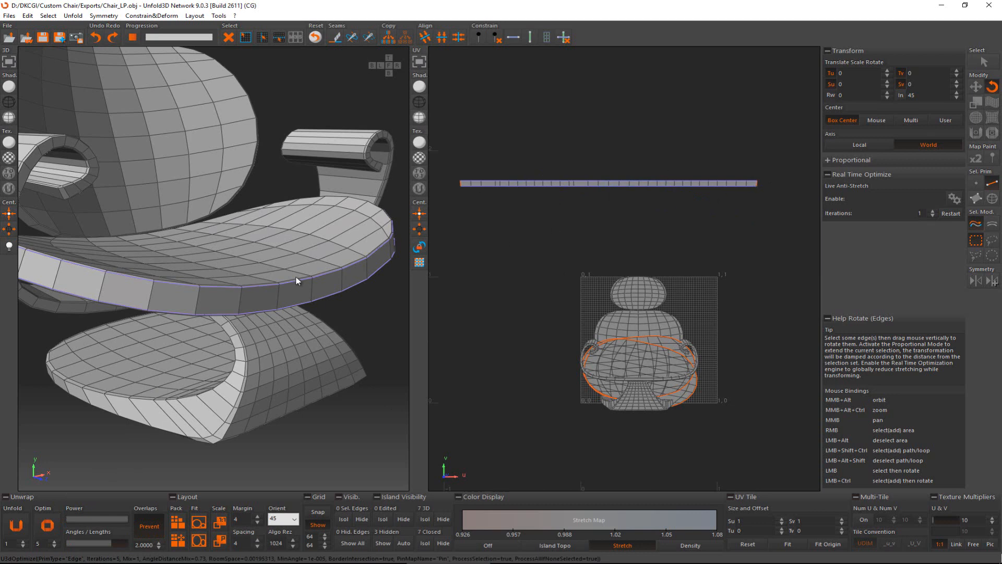
Step: Select the seat shell's top, rim and underside islands and hide them
key(F4)
click(323, 261)
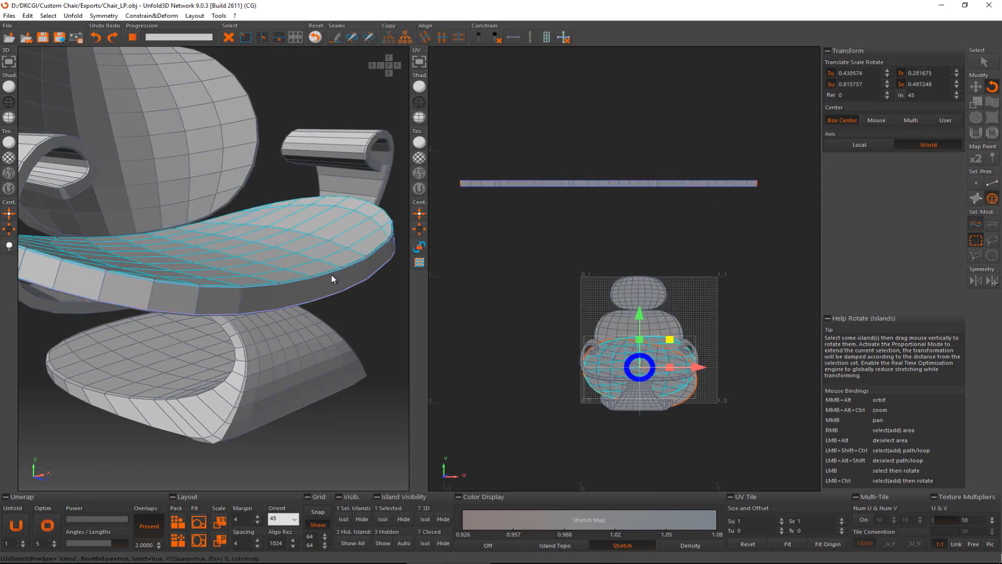
ctrl+click(333, 281)
alt+middle_drag(355, 290, 338, 235)
ctrl+click(338, 228)
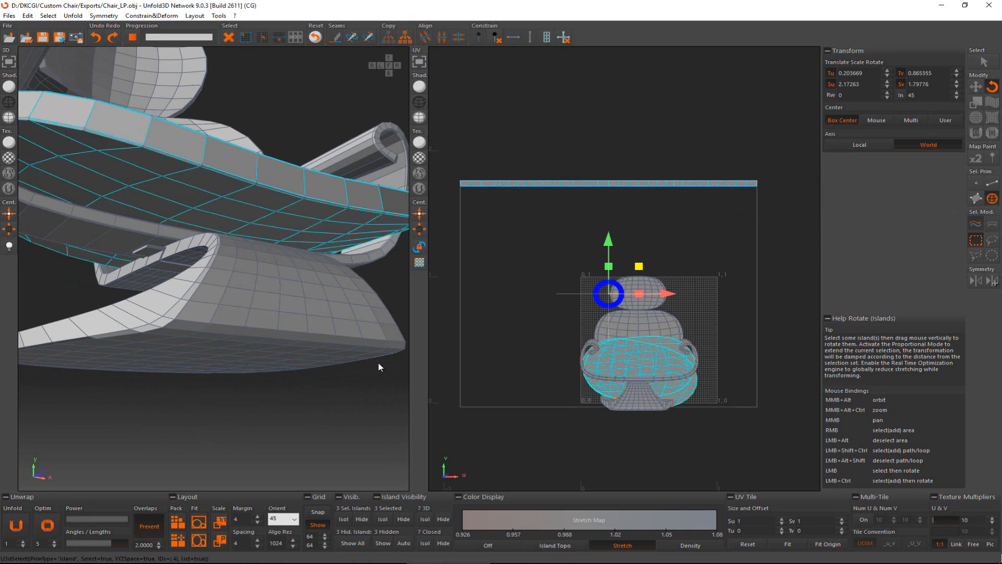
click(411, 519)
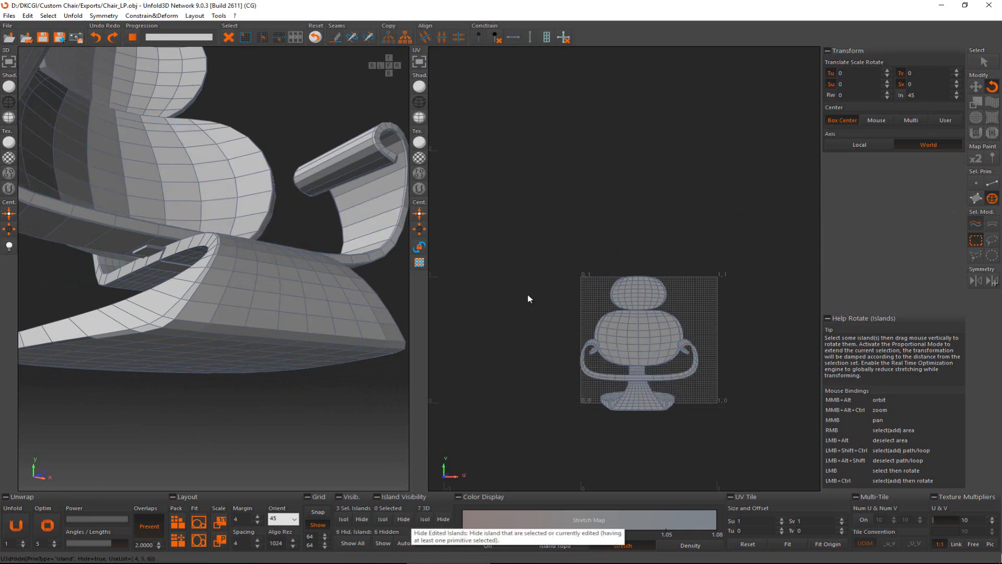
Step: Select the front and rear edge loops around the backrest and headrest shell rims and cut them as seams
alt+middle_drag(264, 241, 151, 162)
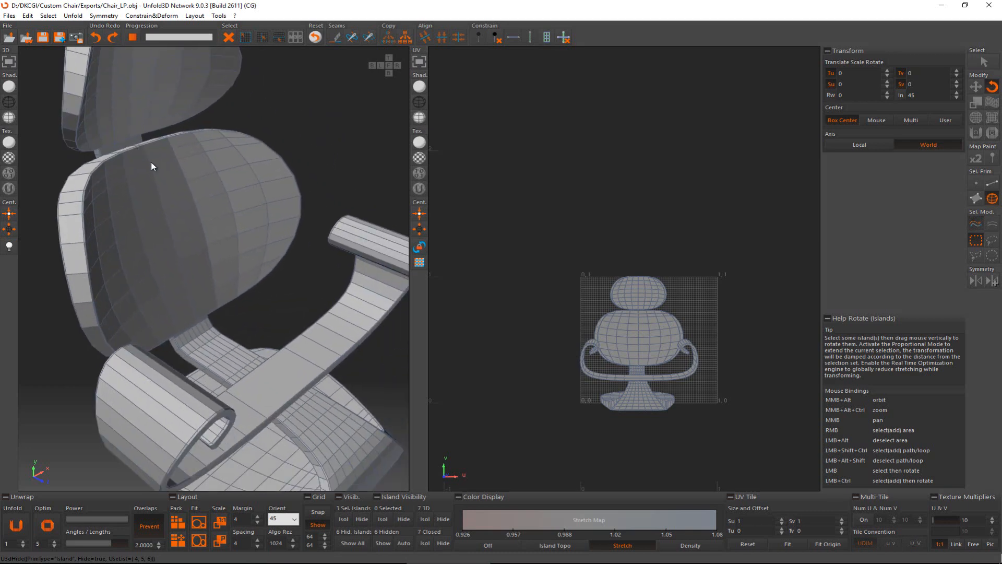
alt+middle_drag(217, 233, 147, 383)
key(F2)
click(167, 281)
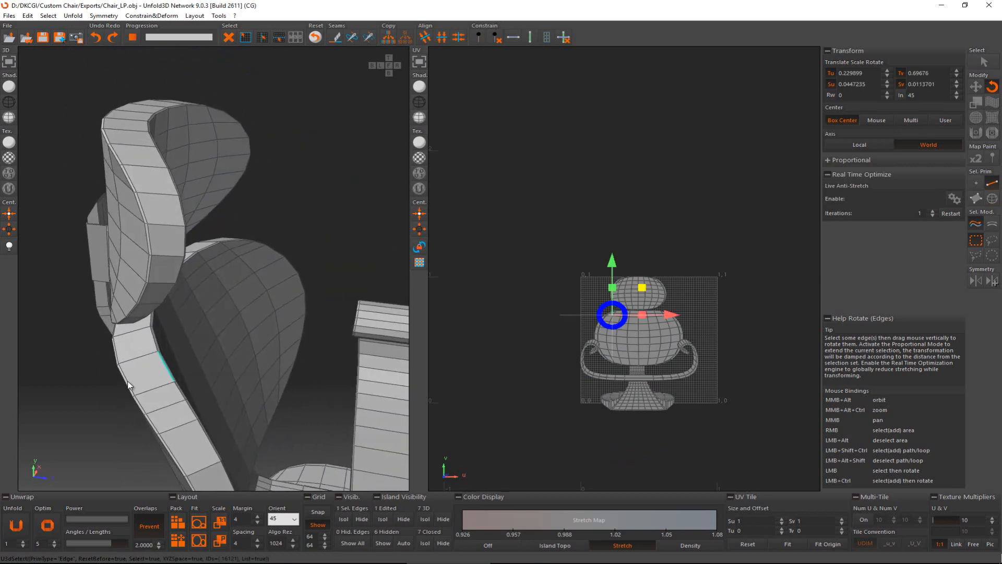
ctrl+click(129, 385)
ctrl+click(144, 214)
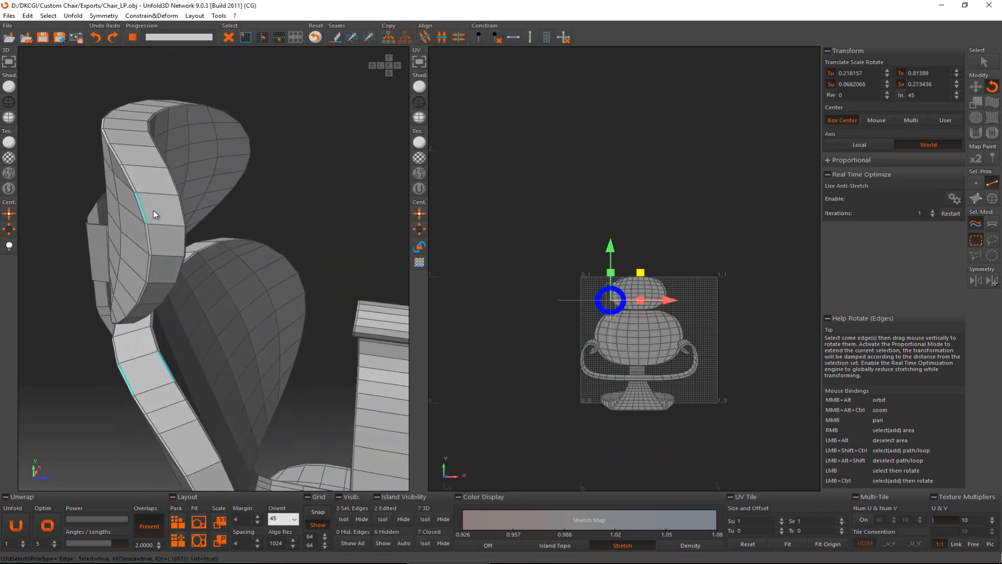
ctrl+click(174, 188)
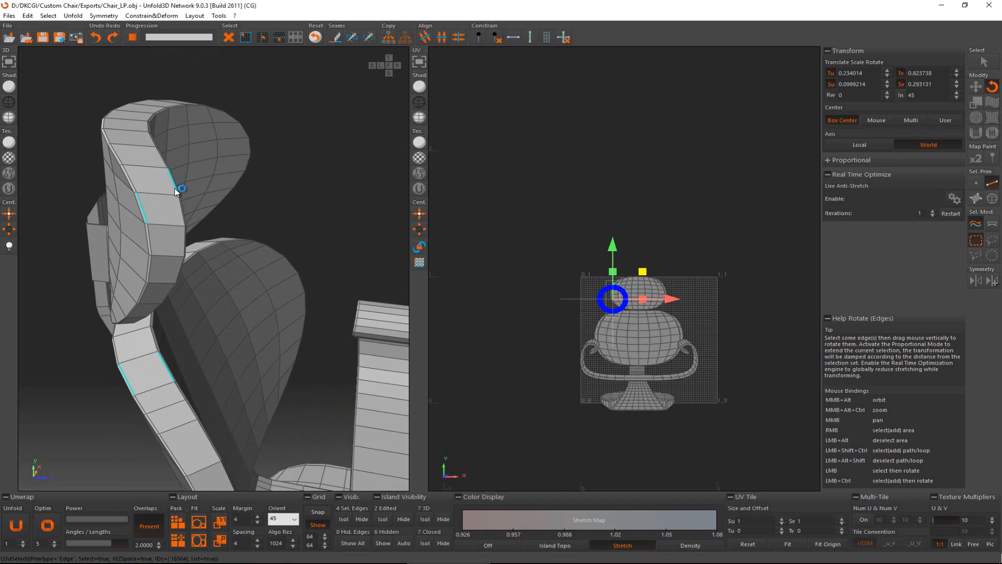
double_click(175, 191)
key(c)
Step: Select the short edges crossing the backrest and headrest shell rims and cut them to open the strips
alt+middle_drag(164, 221, 204, 296)
click(142, 265)
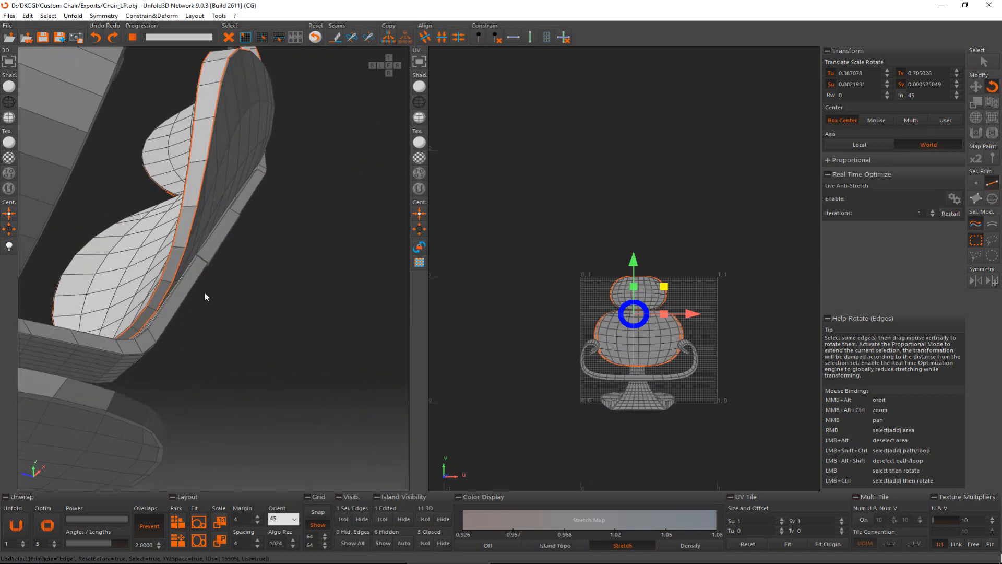
ctrl+click(136, 328)
key(c)
key(alt+space)
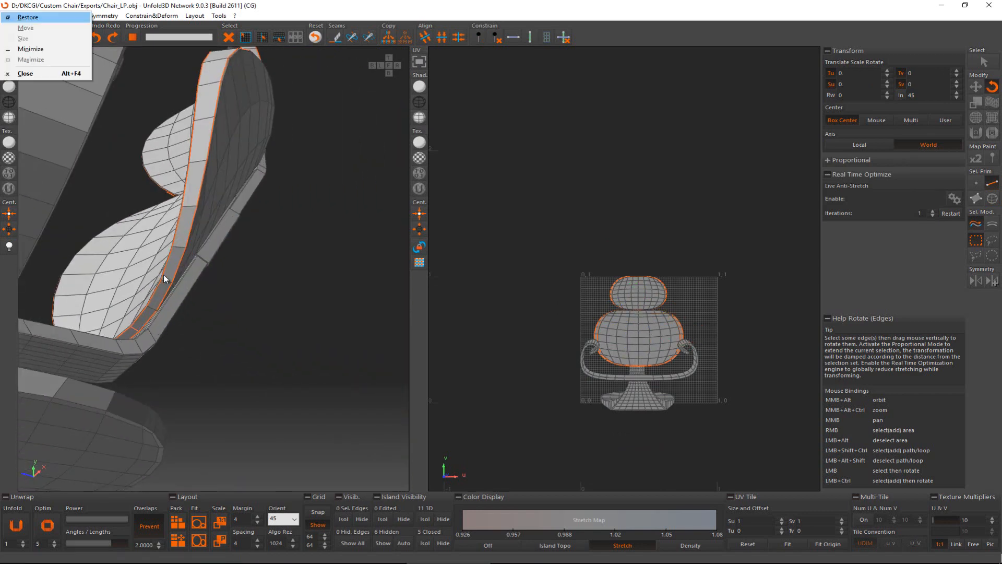
key(Escape)
Step: Select the front shell, rear shell and rim islands of both the backrest and the headrest and unfold them
alt+middle_drag(357, 336, 273, 295)
key(F4)
click(273, 294)
click(260, 160)
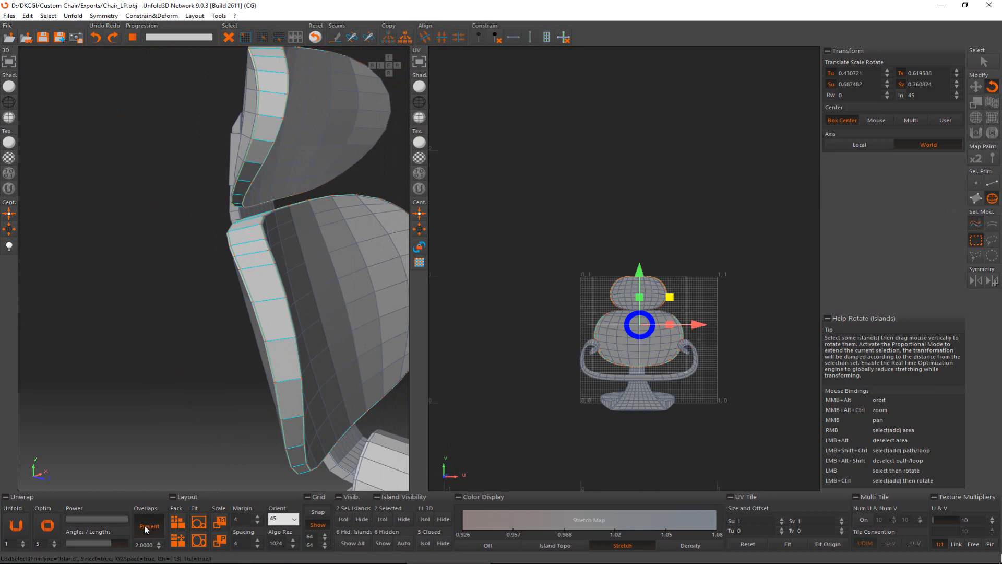
ctrl+click(322, 277)
ctrl+click(292, 180)
alt+middle_drag(269, 219, 270, 181)
ctrl+click(270, 181)
ctrl+click(299, 316)
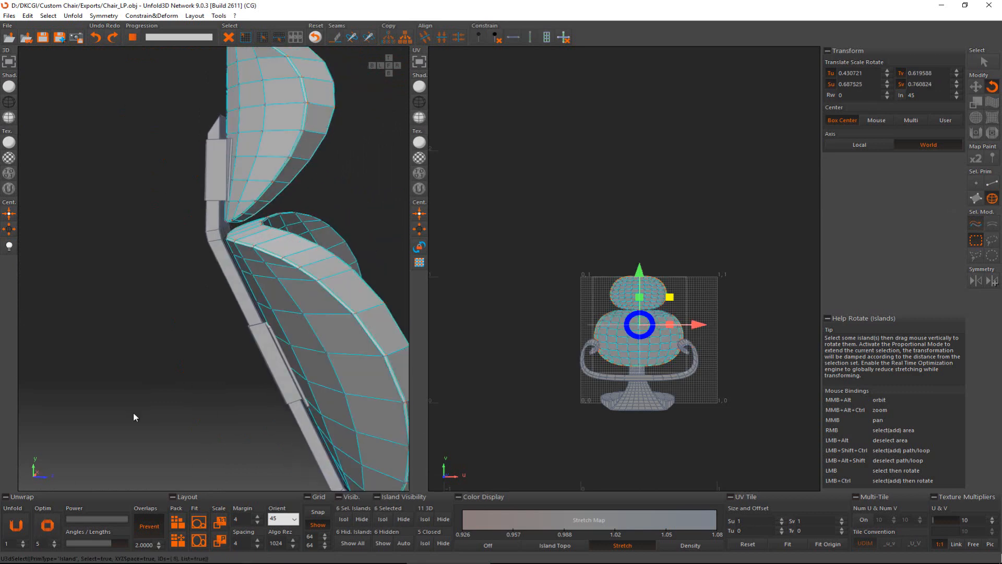
click(20, 528)
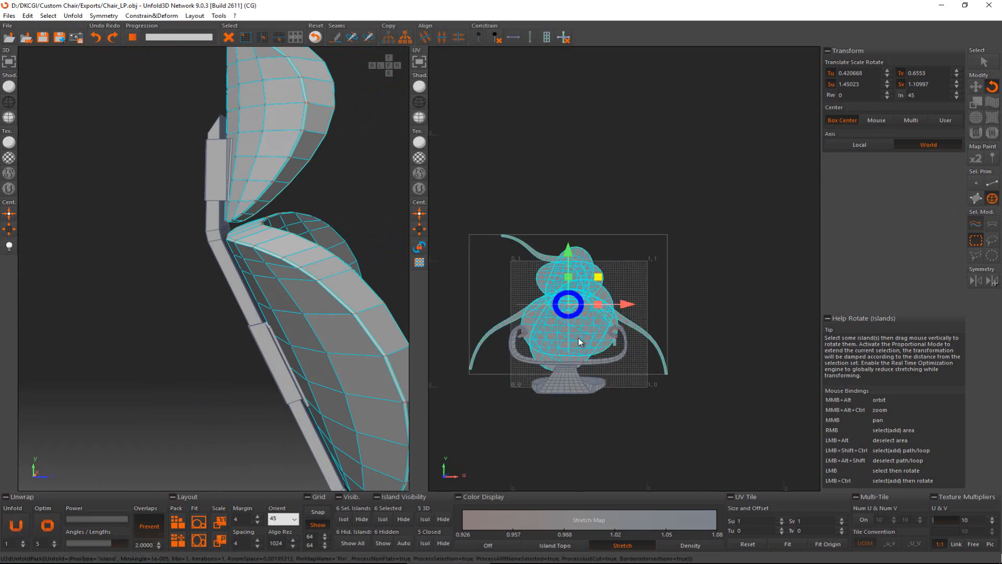
Step: Move the unfolded islands above the UV tile and place the two backrest shell islands on opposite sides of the group
drag(580, 338, 588, 257)
key(w)
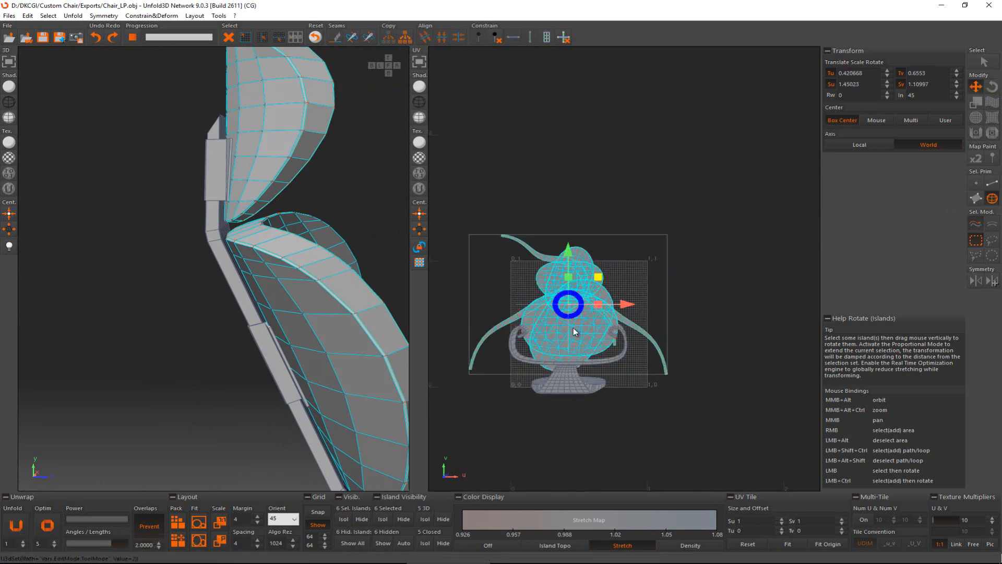
drag(573, 328, 765, 286)
click(579, 206)
drag(553, 214, 433, 319)
key(e)
key(w)
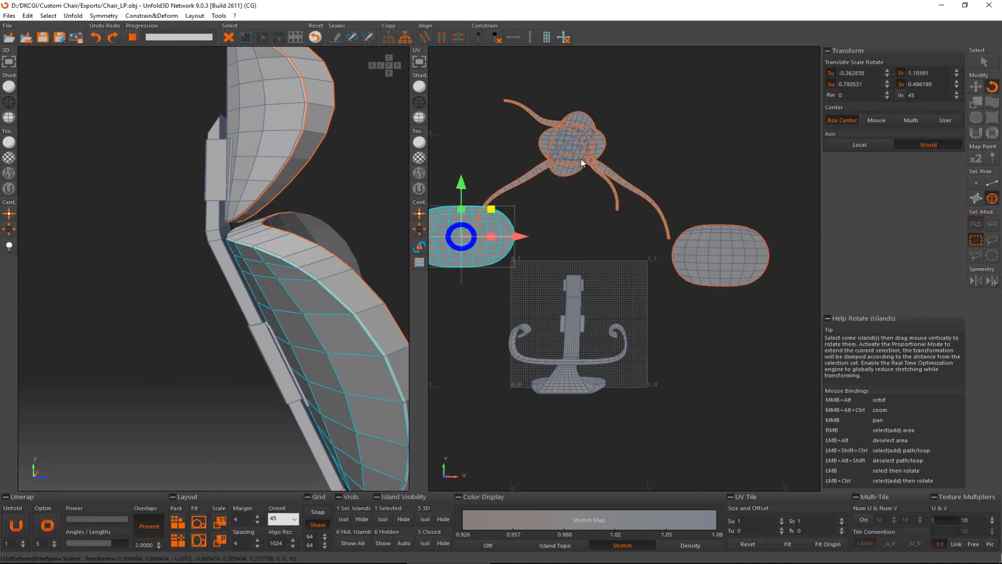
Step: Move the two headrest shell islands off the rim strips and stack them above the backrest shell on the right of the group
drag(583, 173, 721, 298)
key(w)
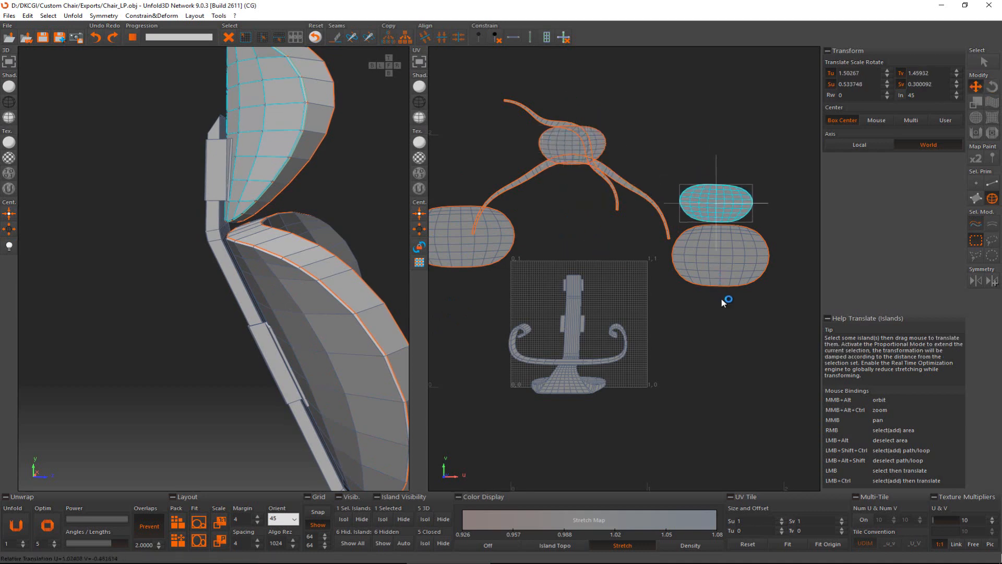
click(559, 147)
drag(559, 147, 703, 174)
Step: Select the long border edges of the backrest and headrest rim strips and constrain them to be horizontal
click(578, 162)
scroll(578, 162, up, 4)
key(F2)
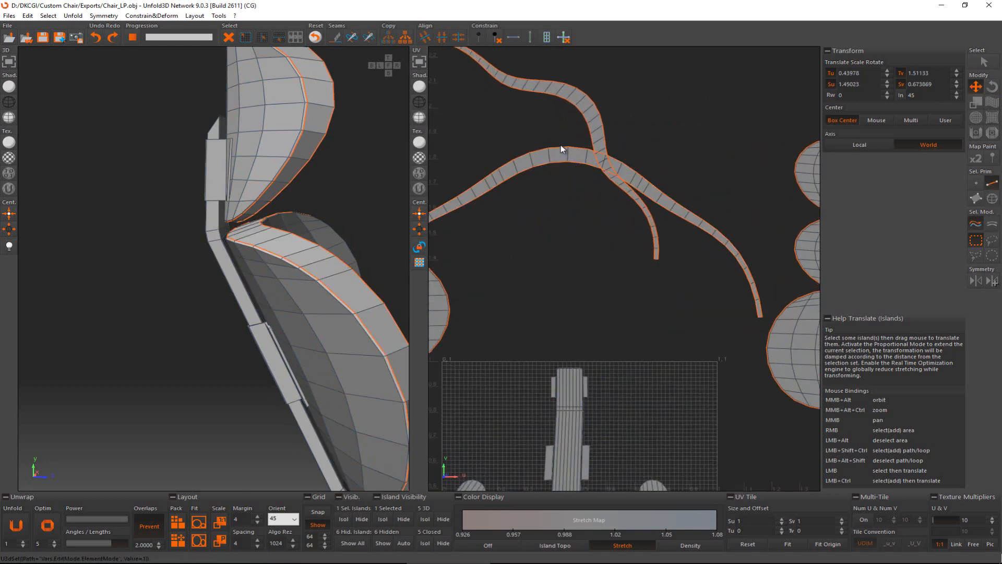
click(560, 146)
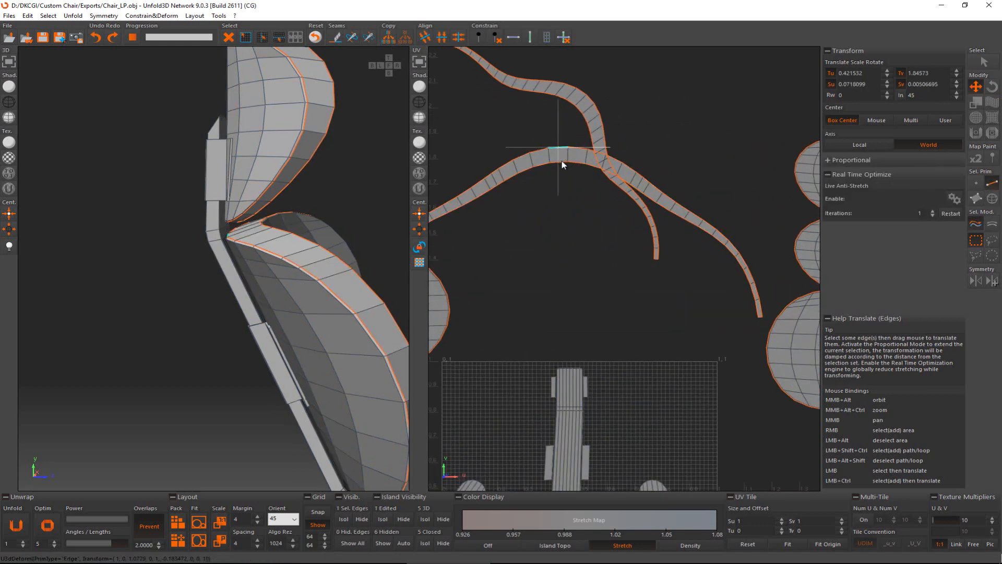
ctrl+click(562, 162)
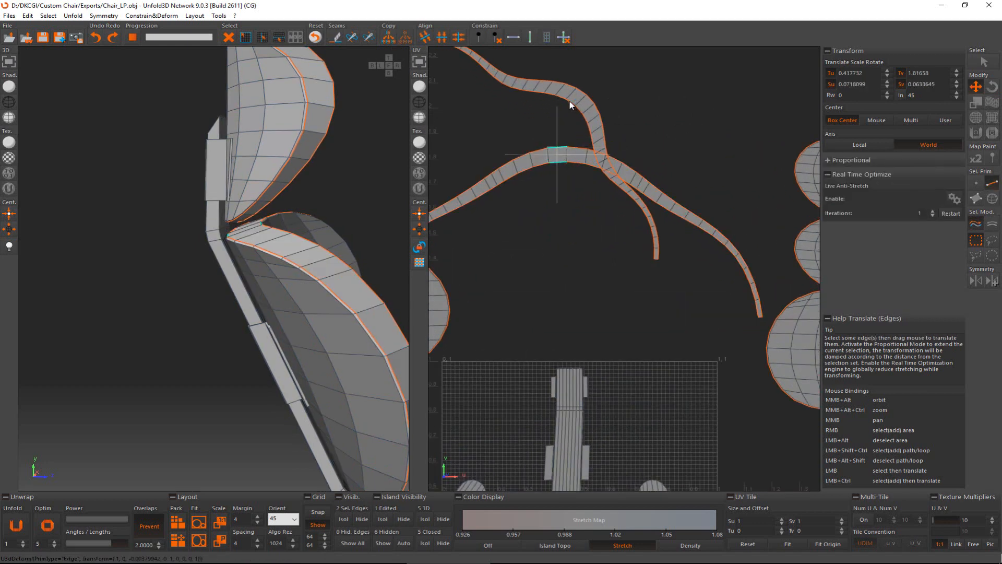
ctrl+click(569, 105)
key(ctrl+z)
key(ctrl+z)
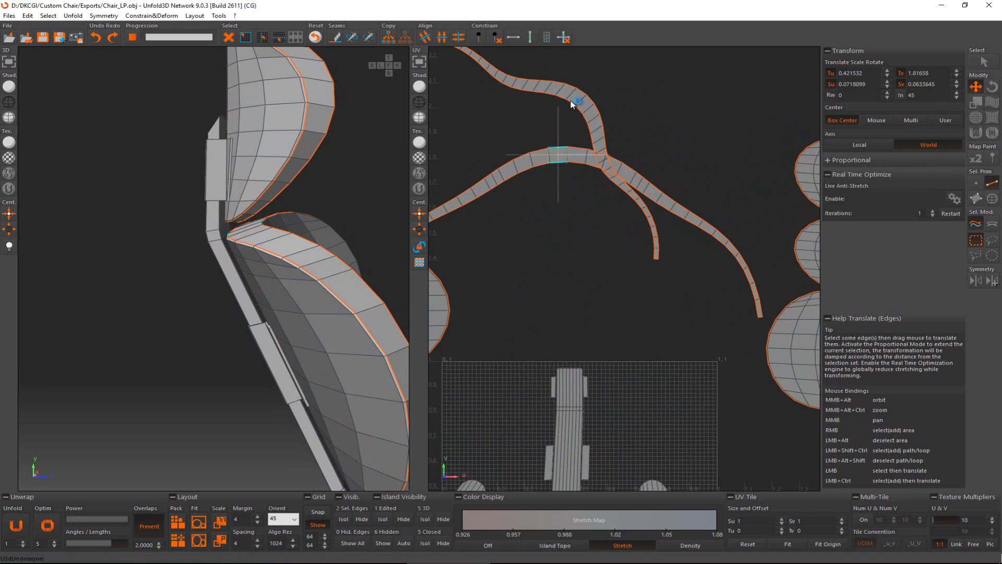
ctrl+click(577, 100)
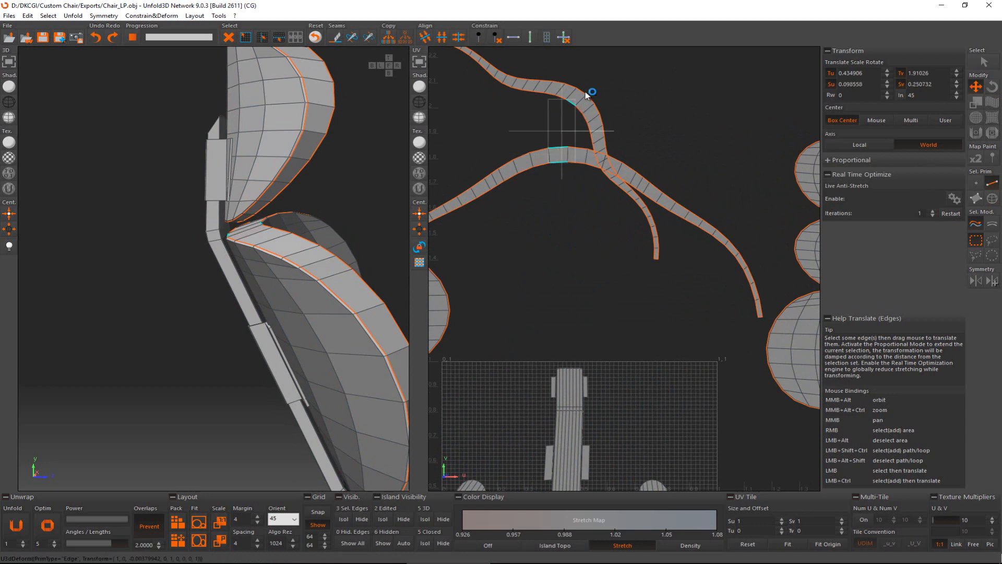
double_click(531, 77)
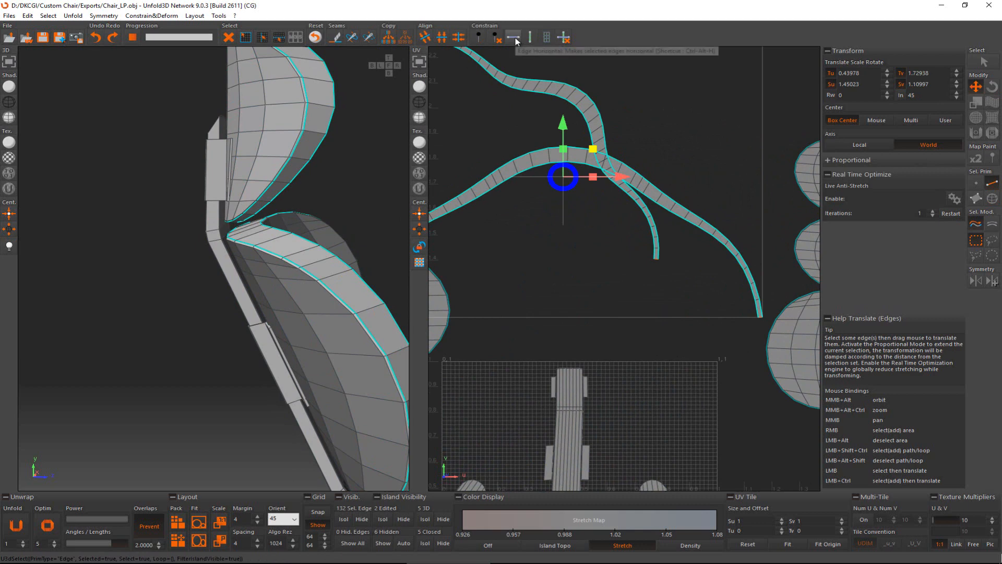
key(F4)
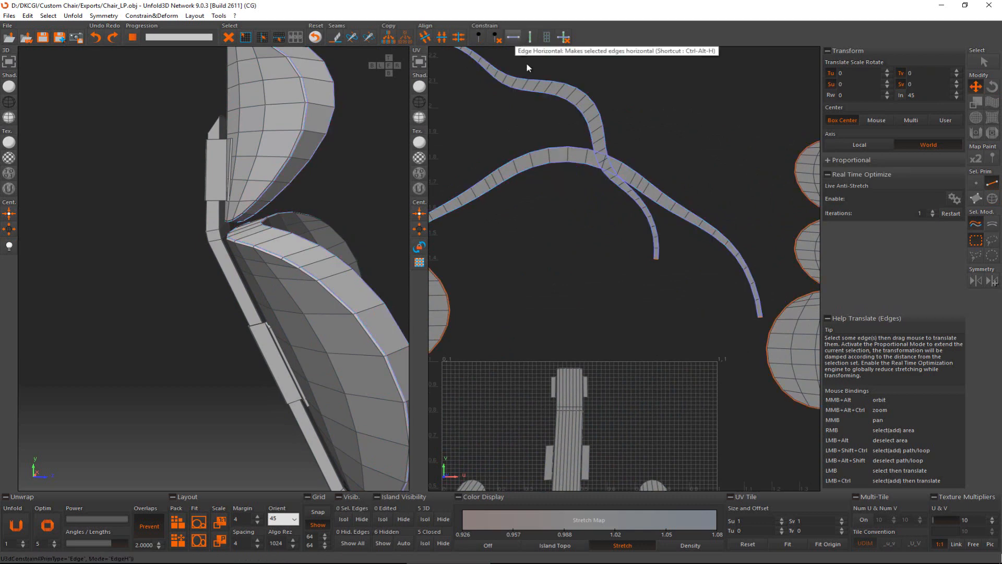
Step: Rotate the headrest rim strip roughly level above the backrest strip and optimize the constrained strips into straight bands
click(563, 92)
key(e)
drag(578, 140, 607, 170)
click(582, 220)
scroll(582, 221, down, 6)
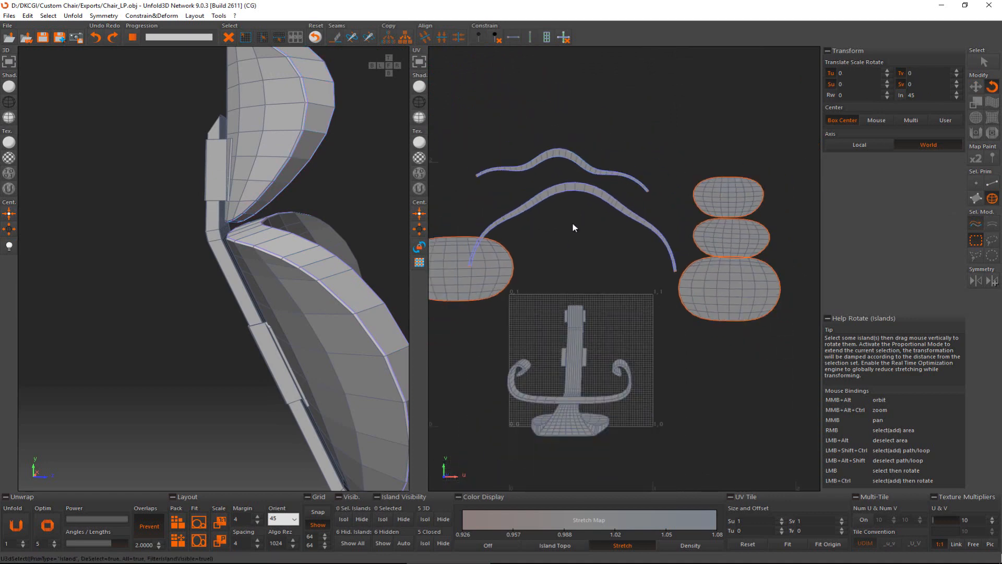
click(48, 523)
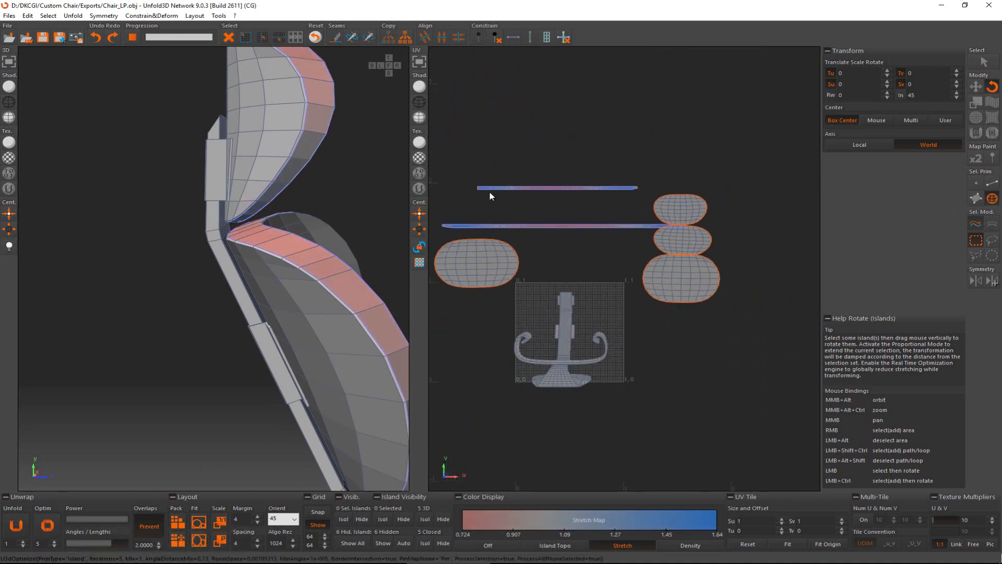
Step: Examine the stretch coloring on the straightened backrest and headrest rim strips in both the UV layout and the model
scroll(521, 230, up, 4)
scroll(521, 229, down, 1)
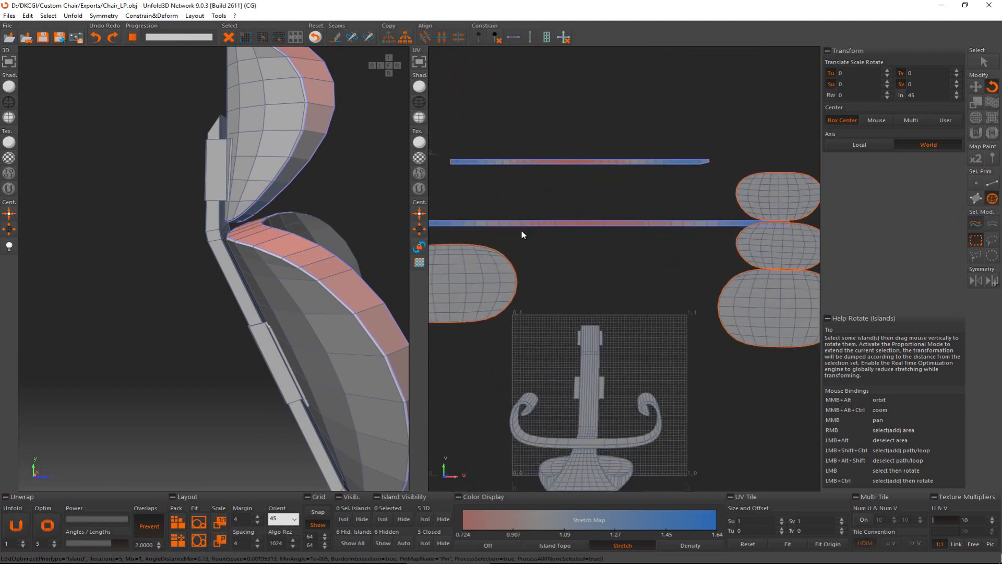
scroll(242, 244, up, 3)
alt+middle_drag(242, 244, 207, 295)
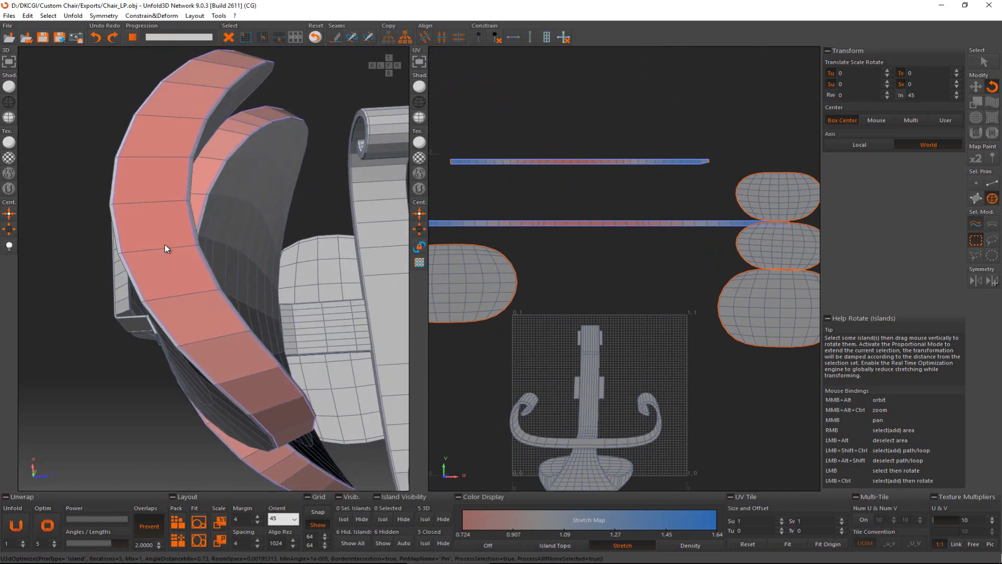
scroll(577, 216, up, 5)
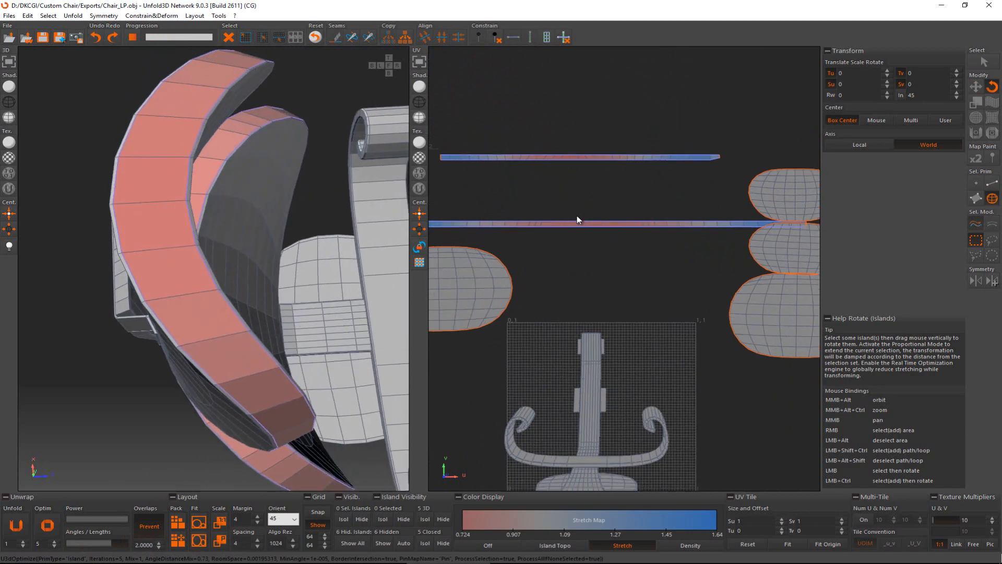
scroll(578, 237, down, 5)
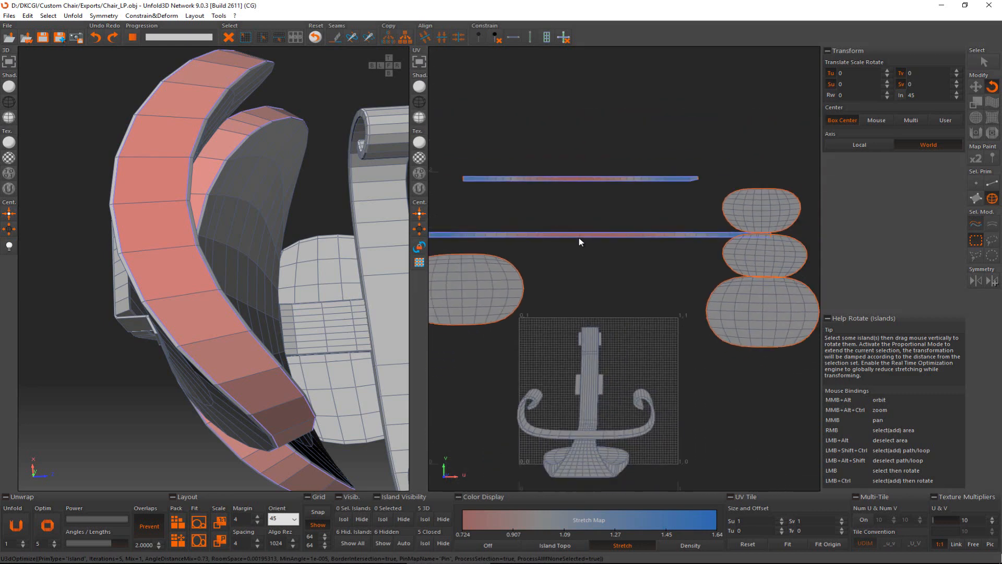
scroll(578, 237, down, 1)
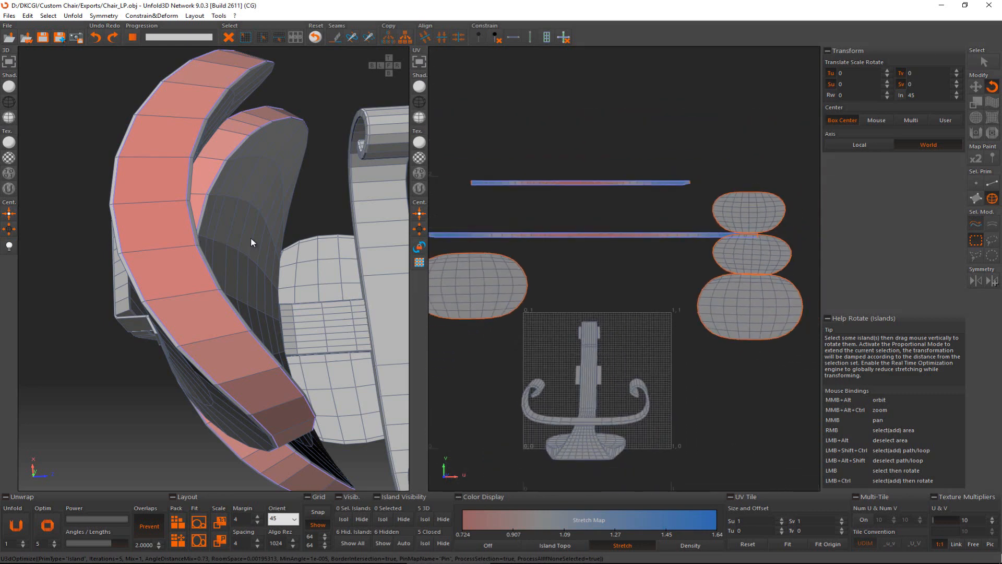
middle_drag(552, 202, 560, 212)
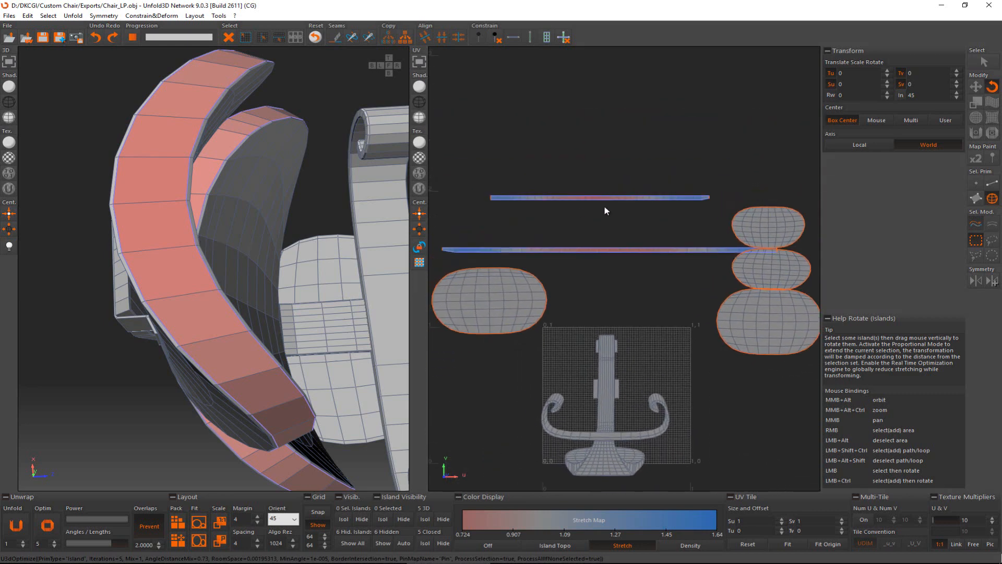
Step: Try to reduce the stretch on both rim strips with the Optimize brush, and undo the strokes
click(993, 136)
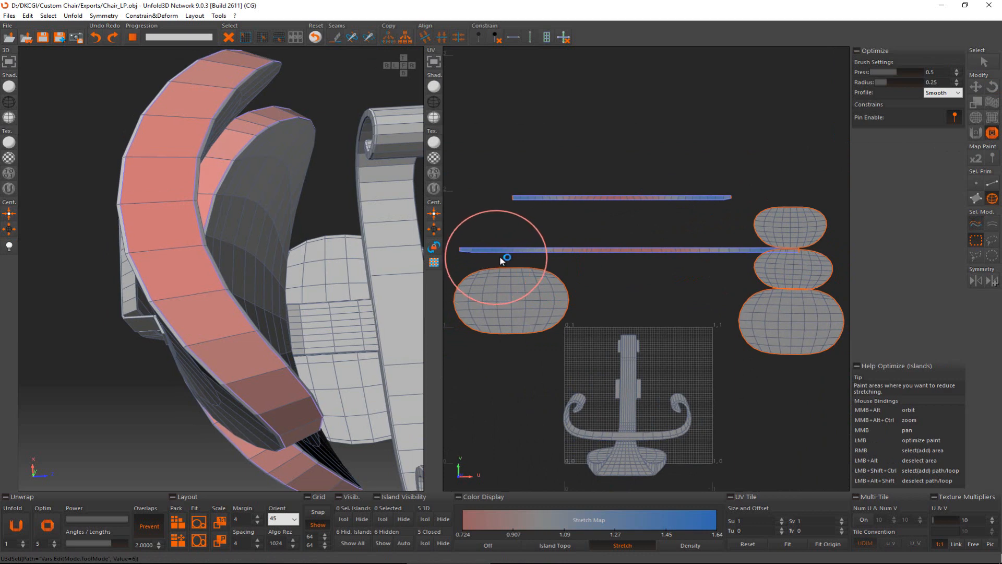
mouse_move(500, 257)
mouse_down()
mouse_move(763, 249)
mouse_move(587, 244)
mouse_up()
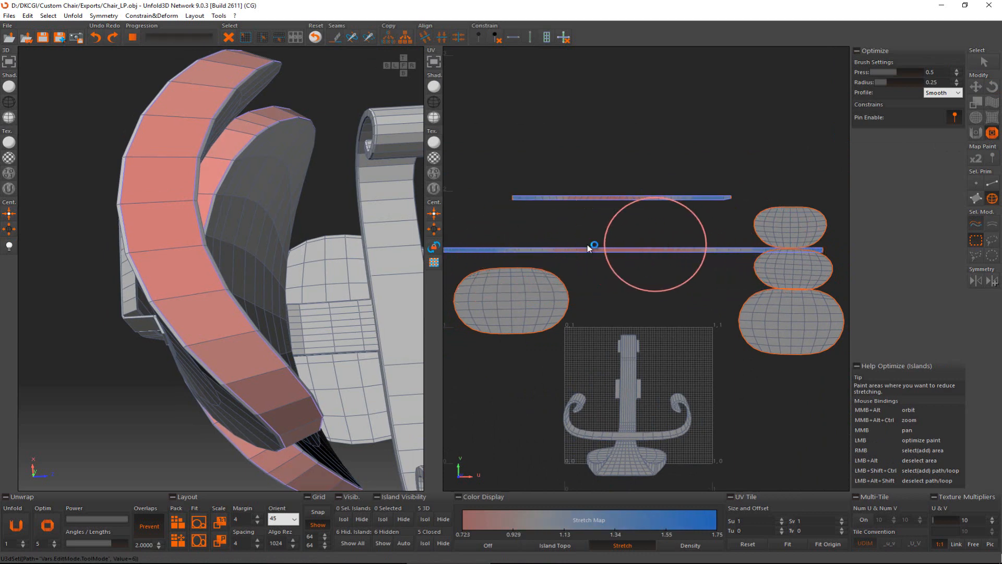
drag(519, 197, 628, 200)
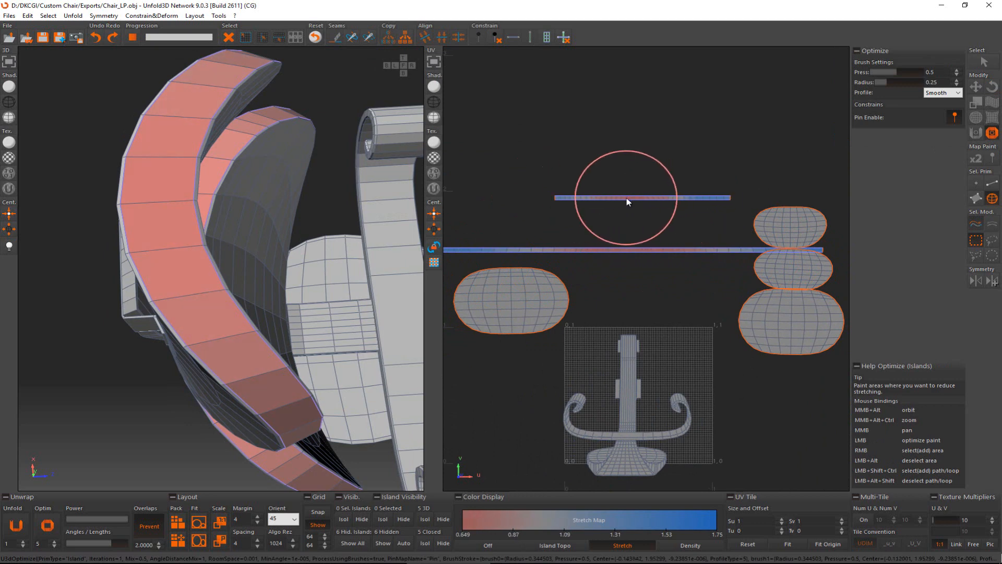
key(ctrl+z)
key(ctrl+z)
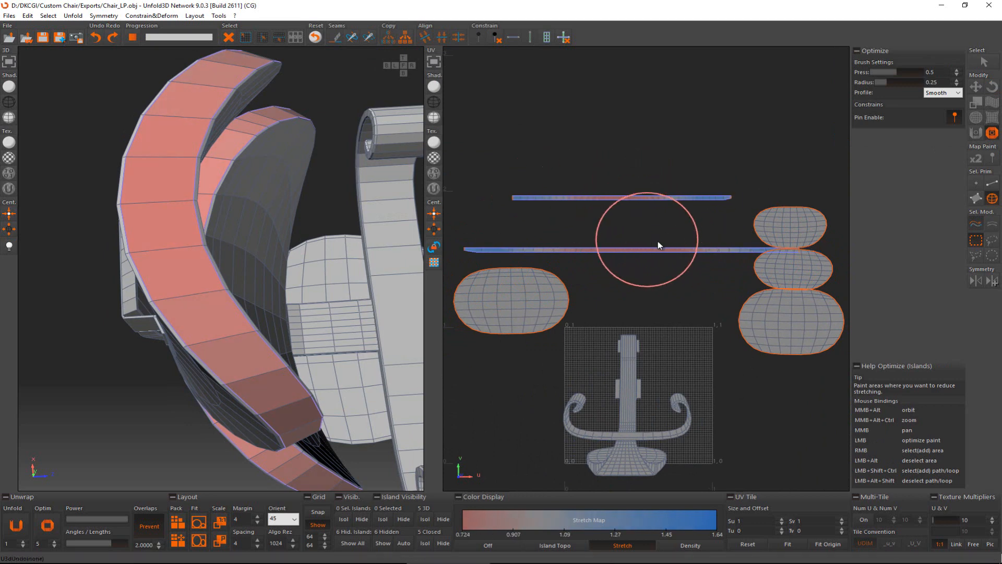
Step: Try the Unfold brush on the backrest rim strip, and leave the brush for plain selection
click(976, 134)
mouse_move(560, 231)
mouse_down()
mouse_move(617, 217)
mouse_move(700, 217)
mouse_move(537, 206)
mouse_move(638, 205)
mouse_move(716, 250)
mouse_move(552, 249)
mouse_move(593, 254)
mouse_up()
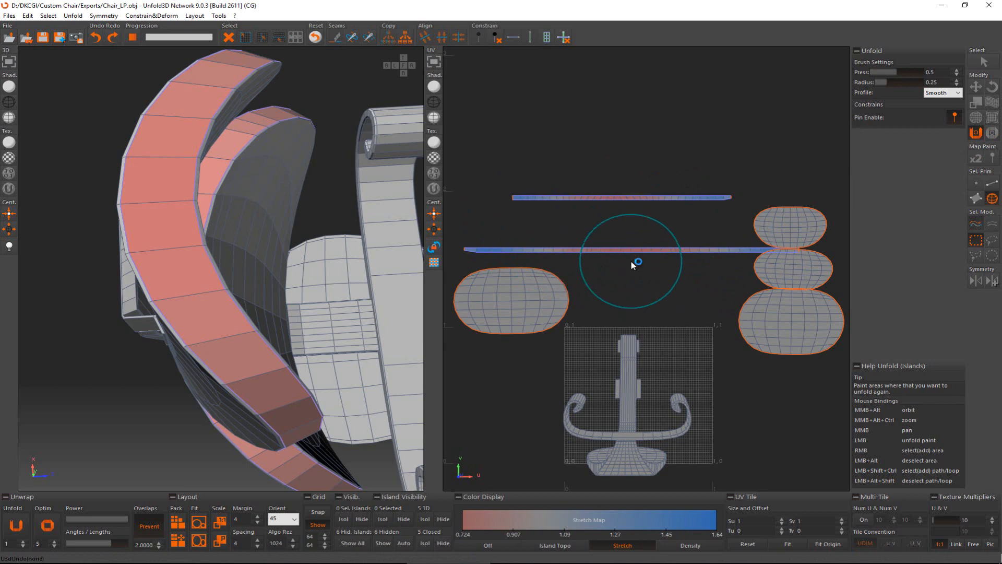
key(Escape)
Step: Select all six backrest and headrest islands and move them farther above the UV tile
mouse_move(607, 272)
middle_down()
mouse_move(597, 270)
mouse_move(615, 265)
middle_up()
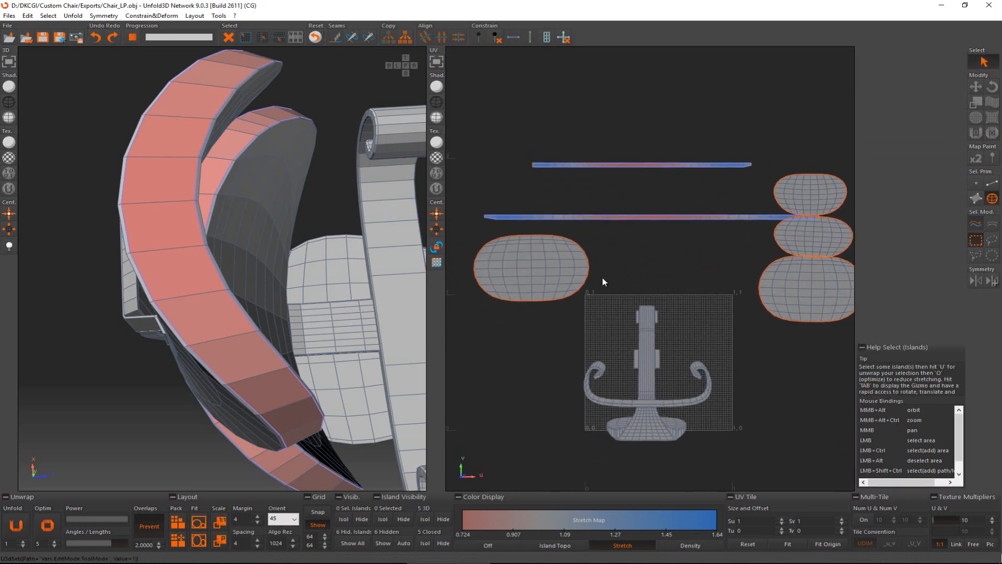
alt+middle_drag(290, 286, 523, 208)
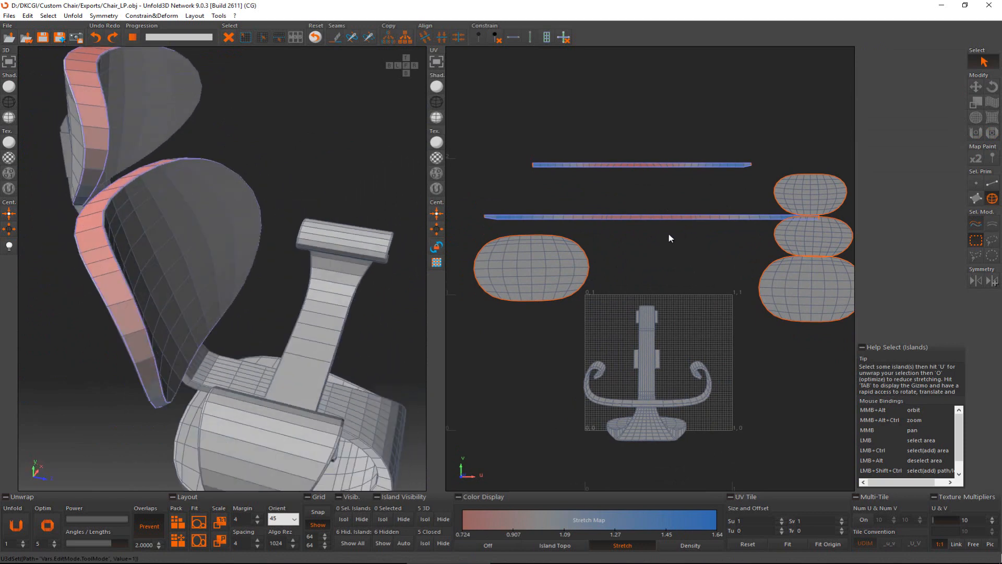
drag(510, 146, 829, 279)
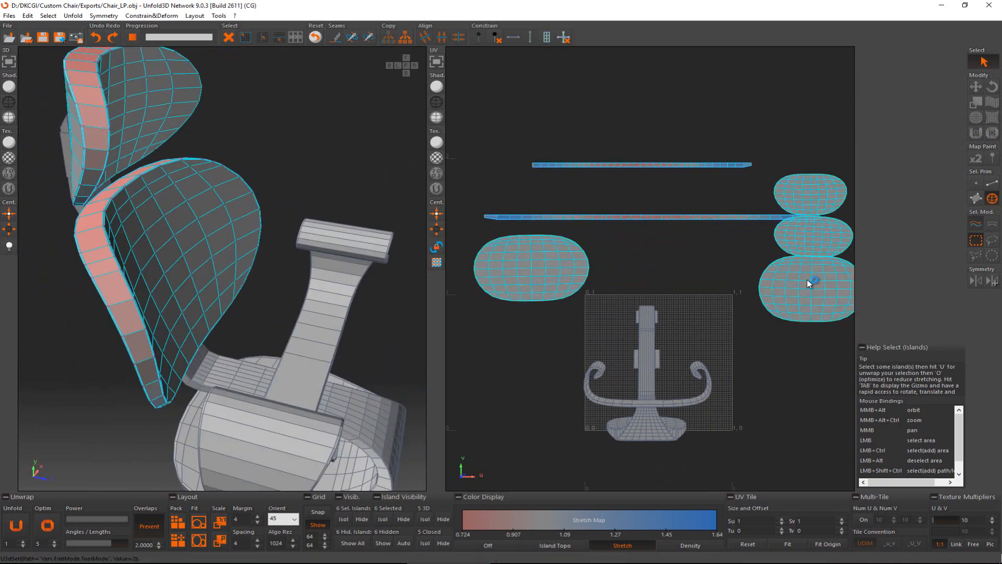
key(space)
drag(786, 251, 706, 175)
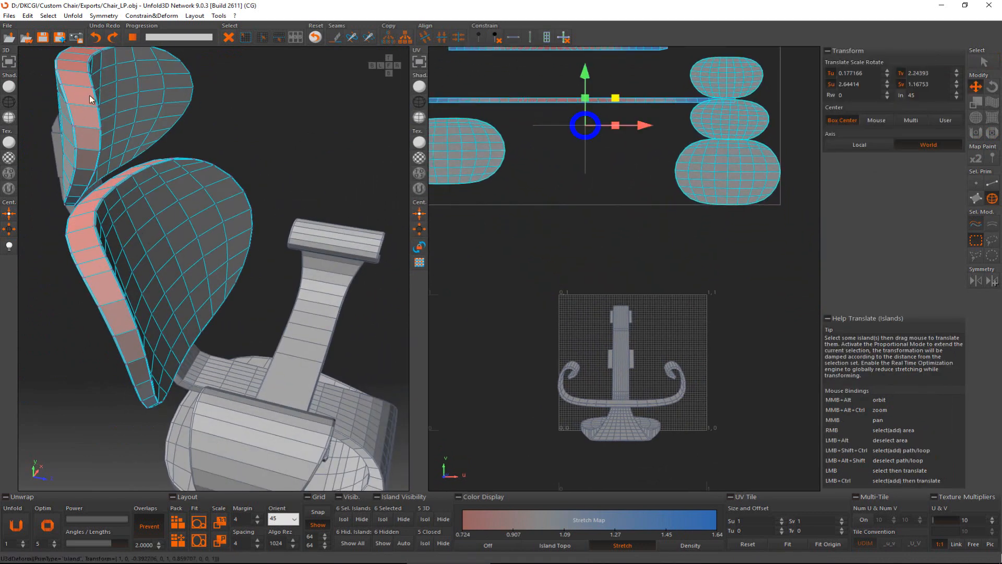
alt+middle_drag(113, 231, 134, 230)
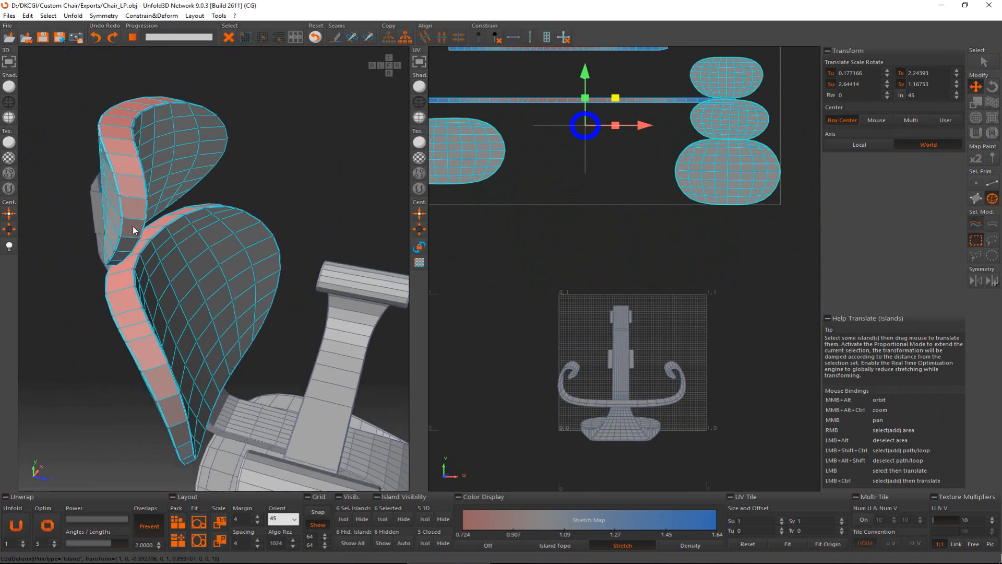
click(572, 218)
Step: Select the six finished backrest and headrest islands above the UV tile and hide them
middle_drag(572, 220, 599, 245)
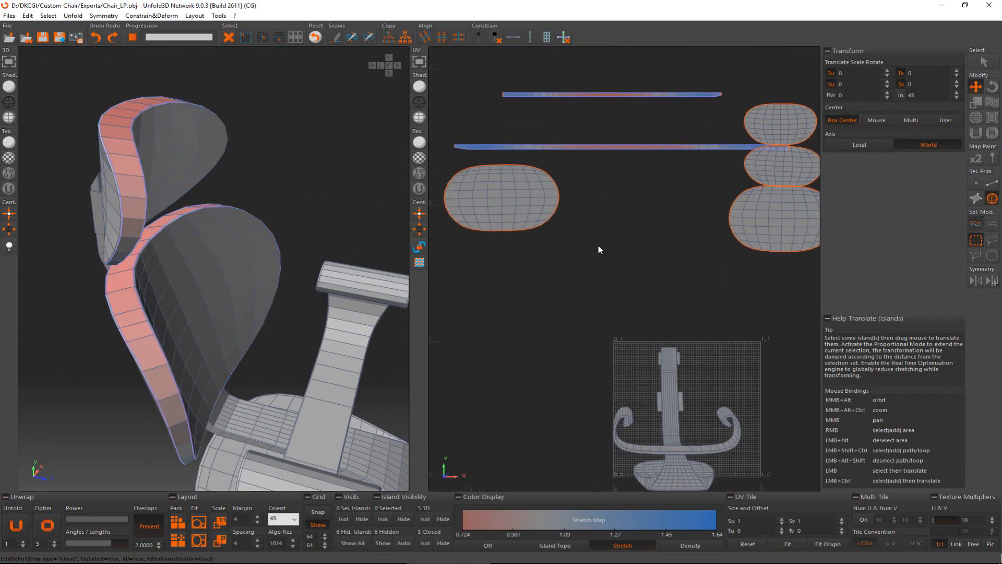
scroll(600, 245, down, 2)
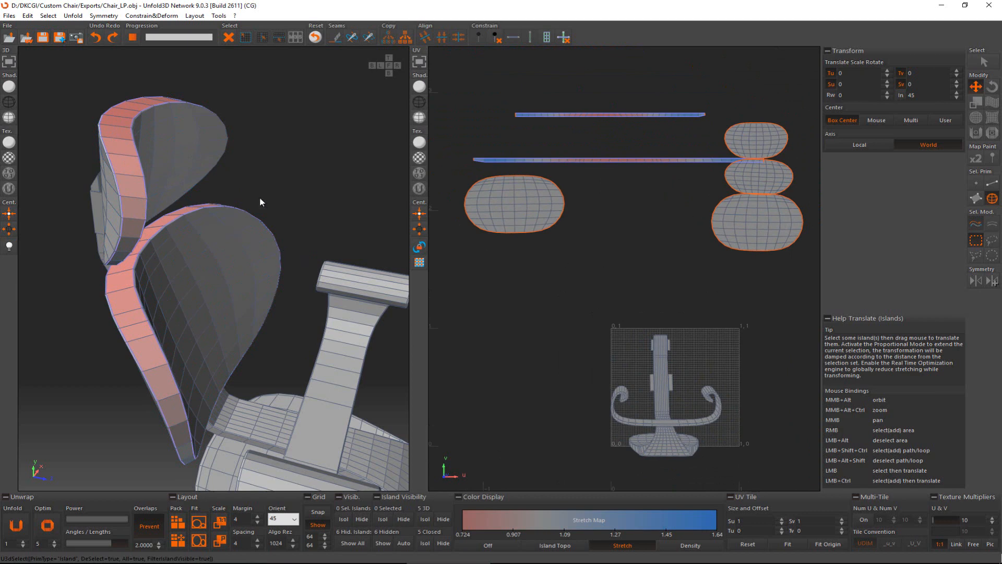
right_drag(489, 89, 814, 270)
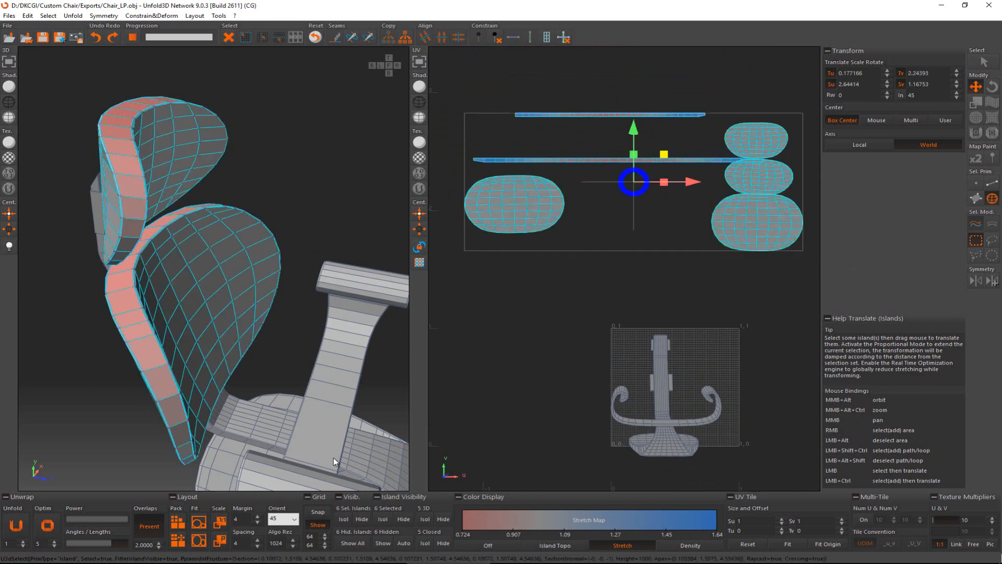
click(403, 518)
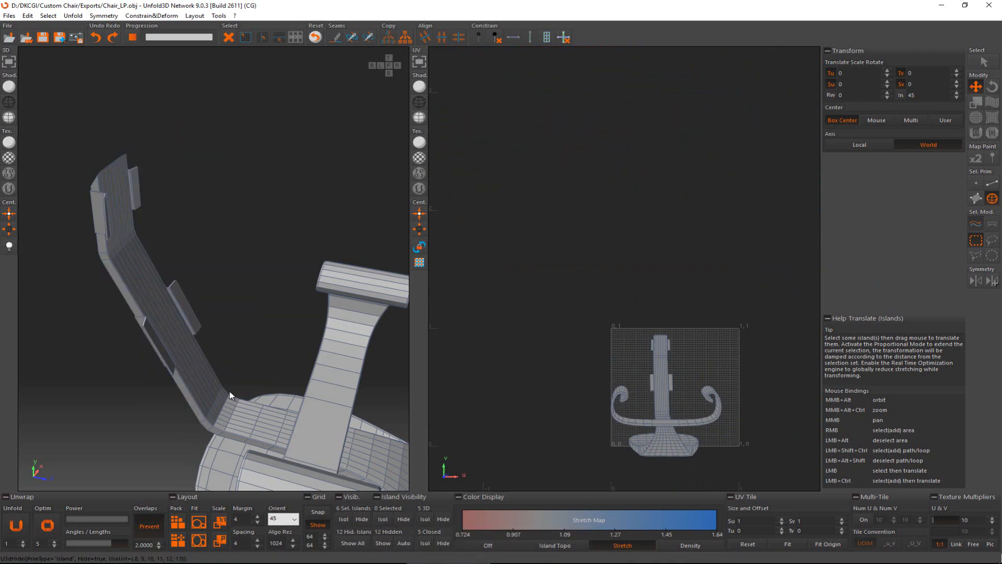
Step: Select both edge loops along one side rim of the armrest band and cut them as seams
alt+middle_drag(219, 292, 153, 167)
click(170, 218)
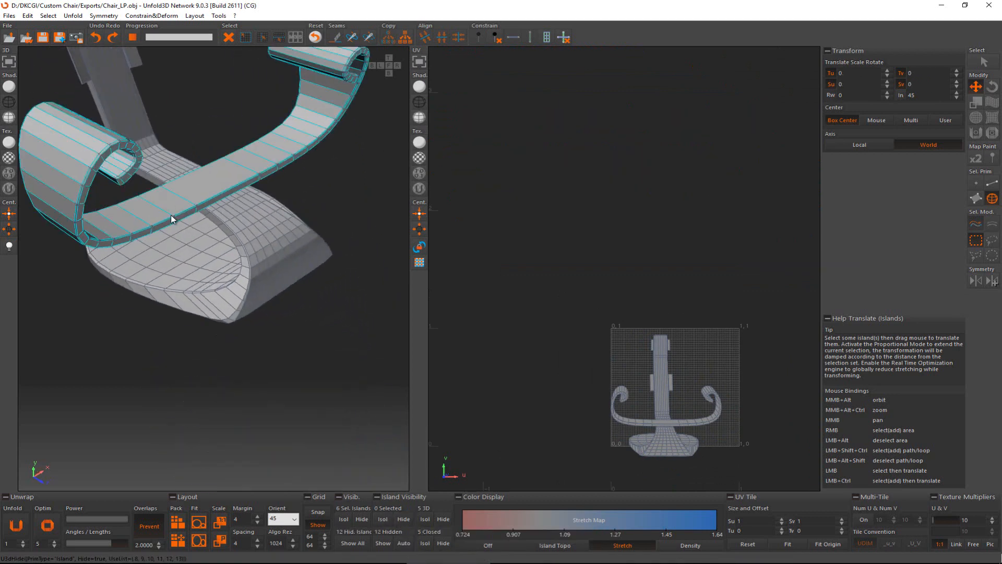
alt+middle_drag(171, 218, 196, 236)
scroll(197, 237, up, 8)
key(F2)
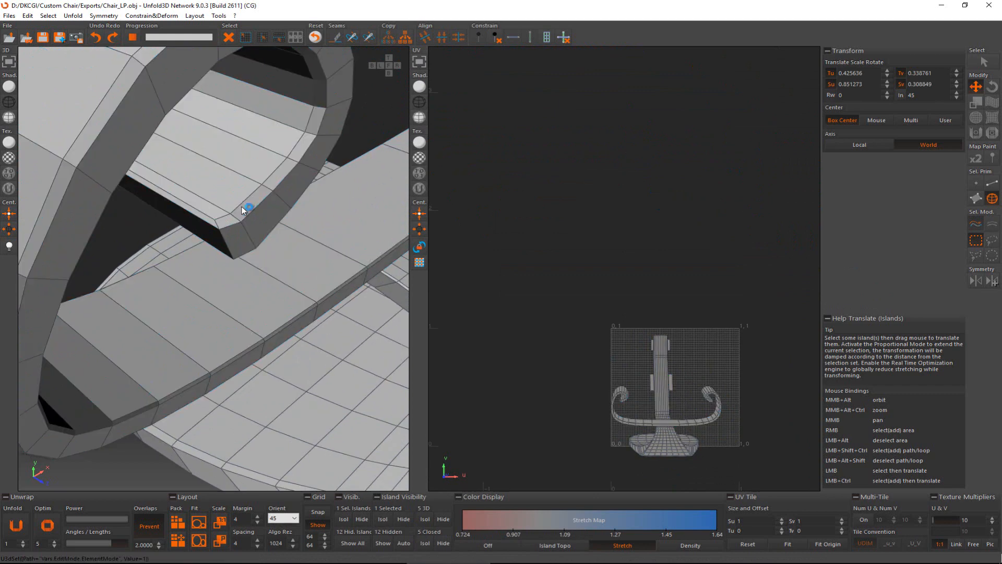
click(243, 207)
scroll(239, 234, down, 5)
alt+middle_drag(239, 235, 220, 182)
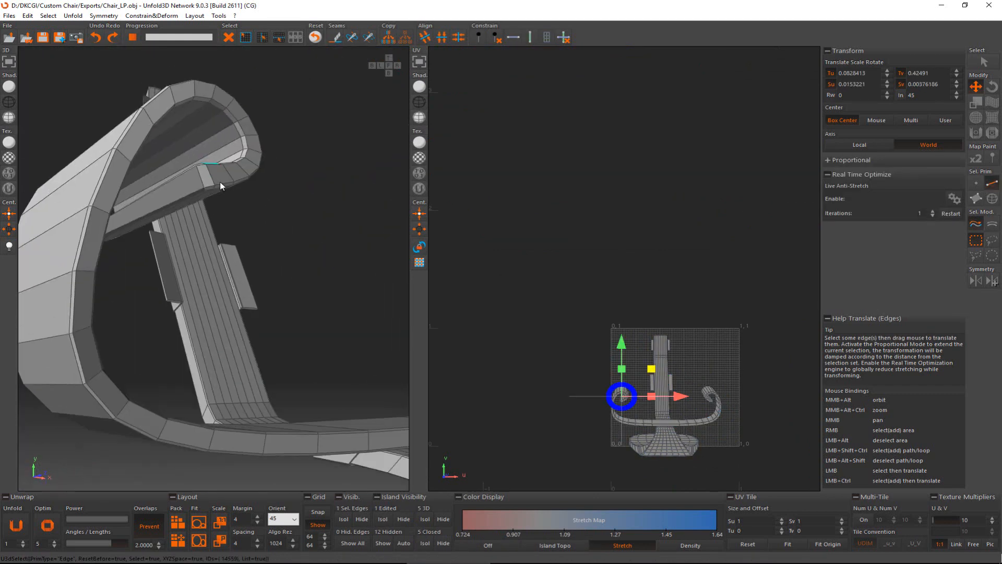
ctrl+click(221, 188)
ctrl+shift+click(221, 191)
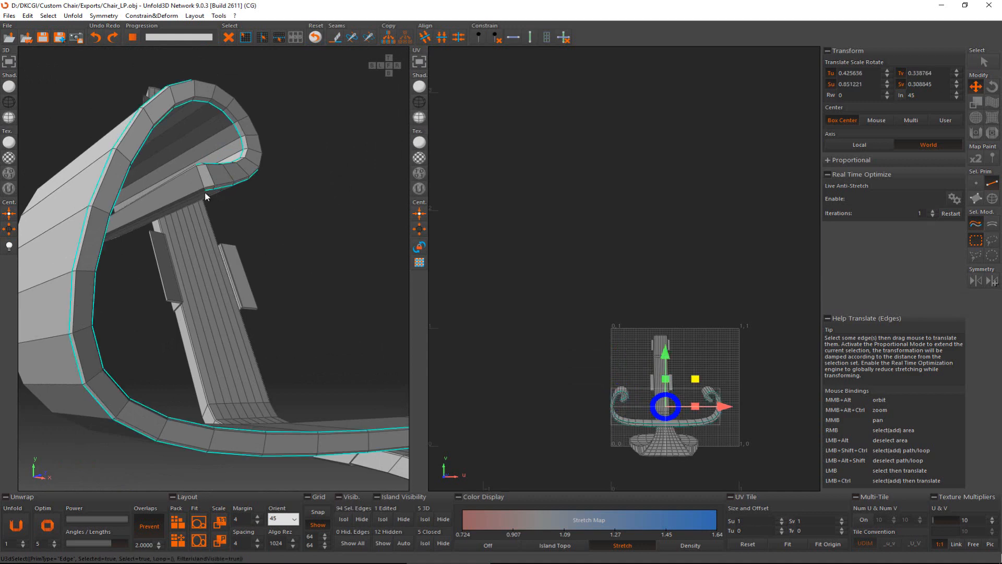
key(c)
Step: Cut the short end edge that closes this side rim strip at the armrest's curled tip
alt+middle_drag(175, 239, 270, 224)
click(270, 225)
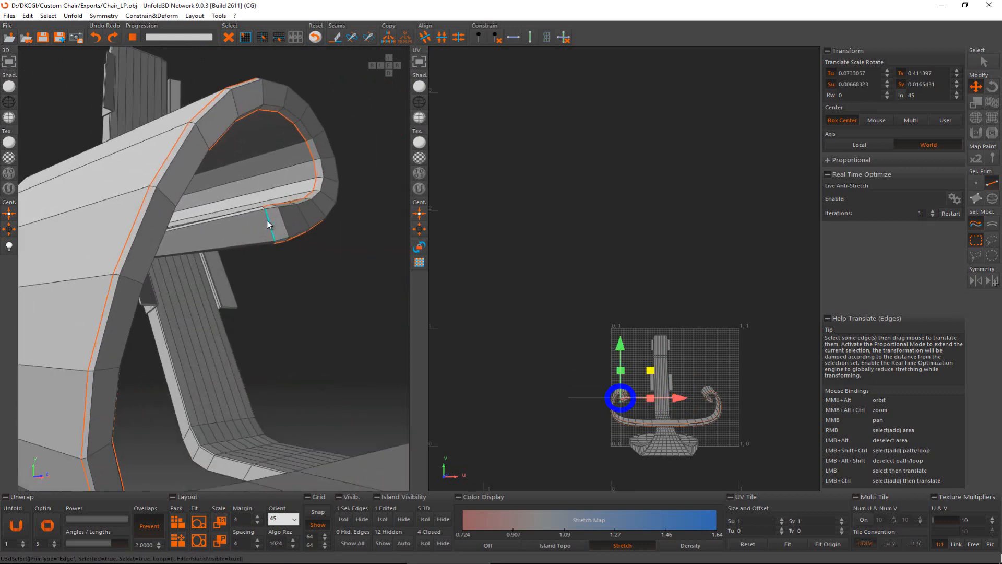
click(265, 210)
middle_drag(281, 251, 268, 188)
ctrl+click(276, 78)
key(c)
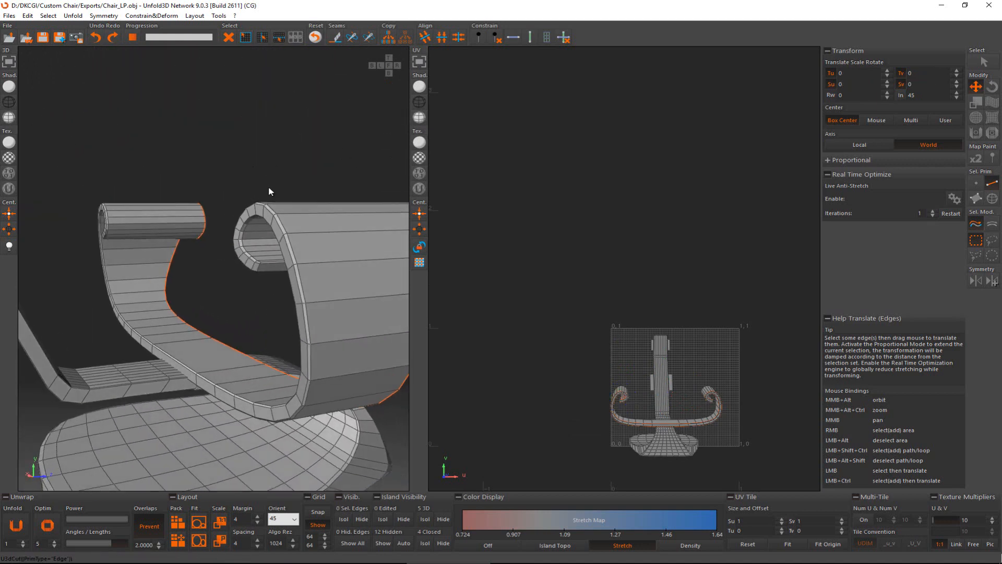
Step: Select the edge loops bordering the opposite side rim of the armrest band and cut them as seams
scroll(252, 260, up, 2)
click(250, 254)
alt+middle_drag(255, 251, 256, 170)
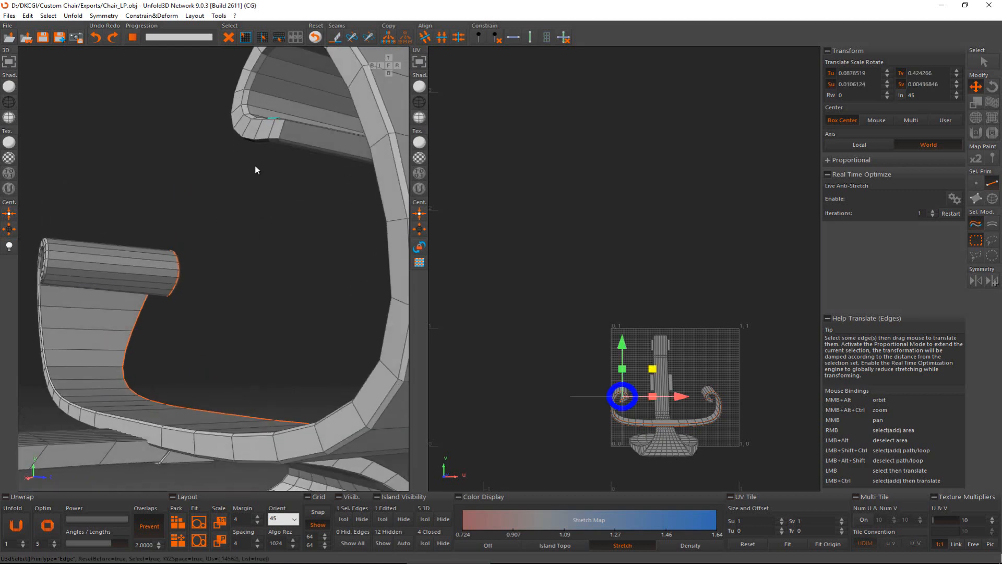
alt+click(276, 142)
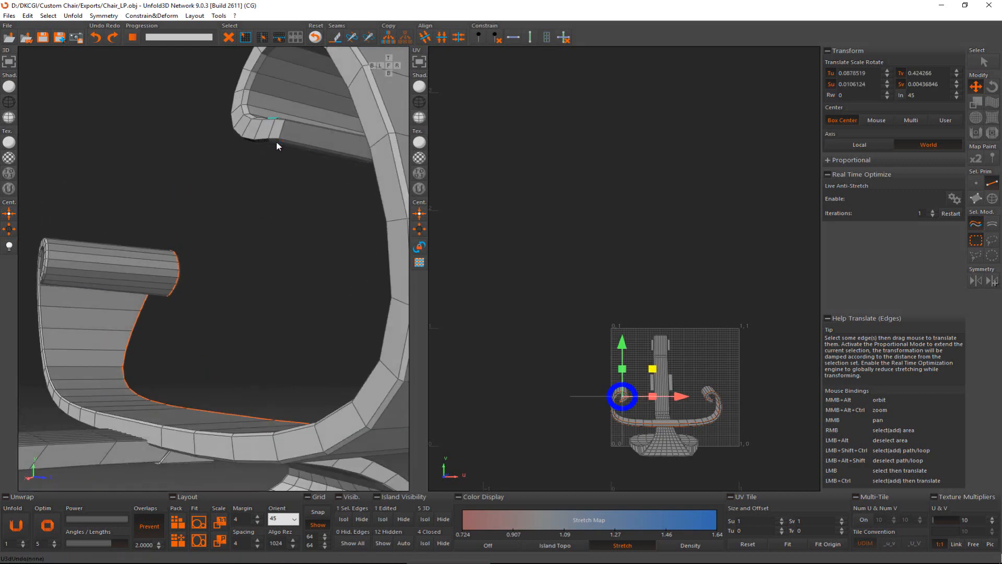
ctrl+click(277, 141)
ctrl+click(280, 134)
key(l)
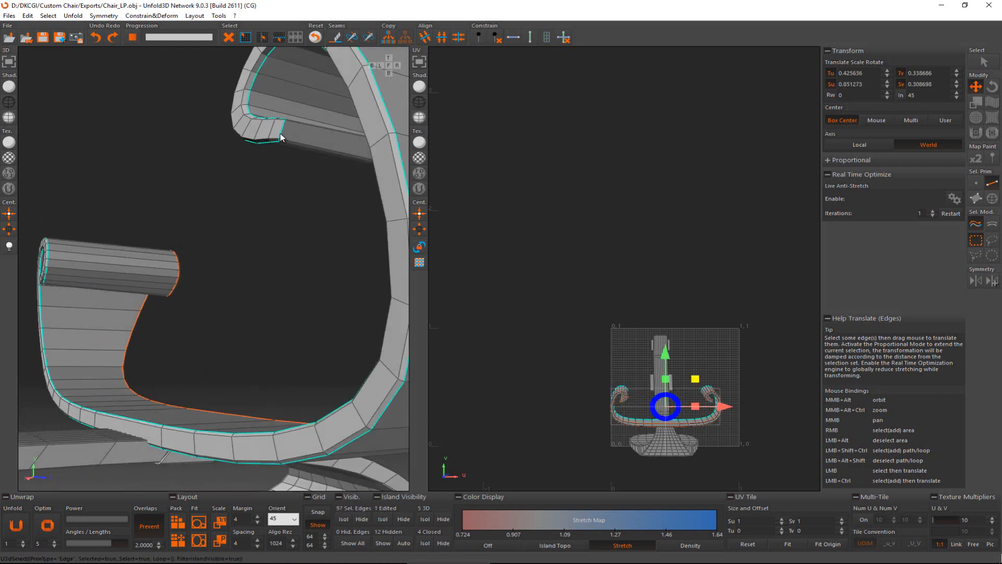
key(c)
Step: Cut the long edge across the end face of the armrest's first curled tip
alt+middle_drag(331, 136, 312, 242)
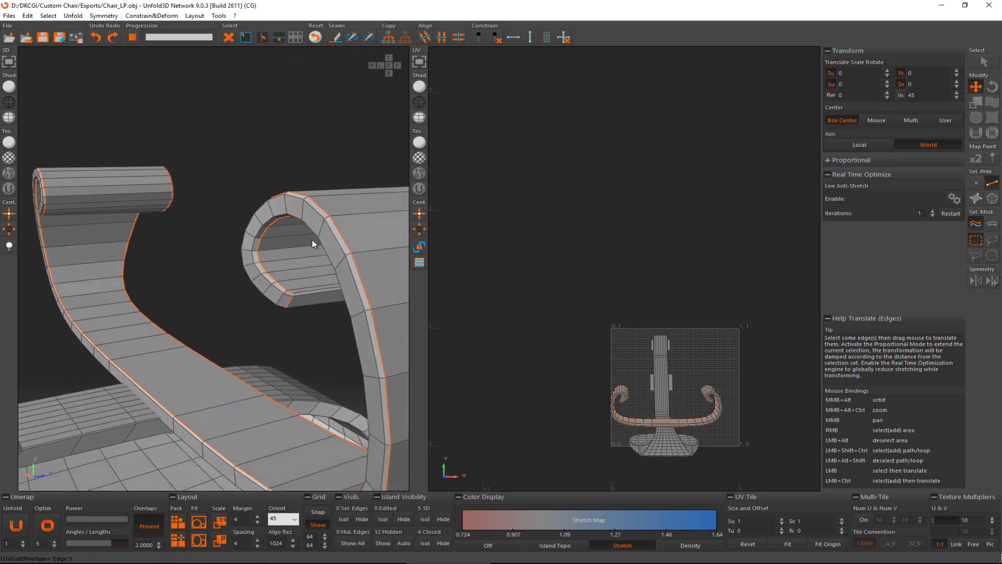
click(322, 291)
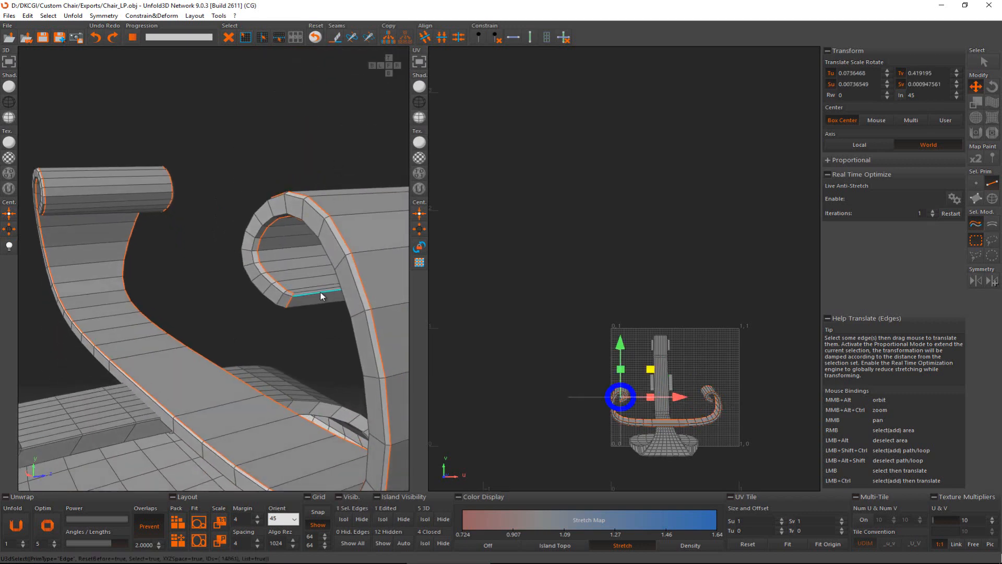
alt+middle_drag(313, 292, 265, 272)
key(c)
Step: At the armrest's other curled tip, select the rim loops with the short end edge and cut along the tip's long edge
click(82, 317)
ctrl+click(105, 301)
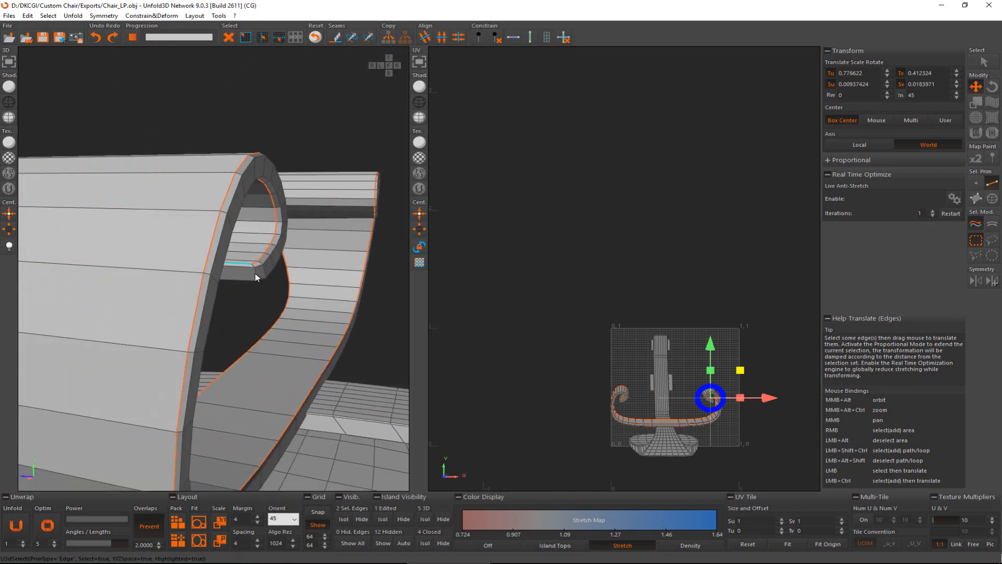
double_click(256, 276)
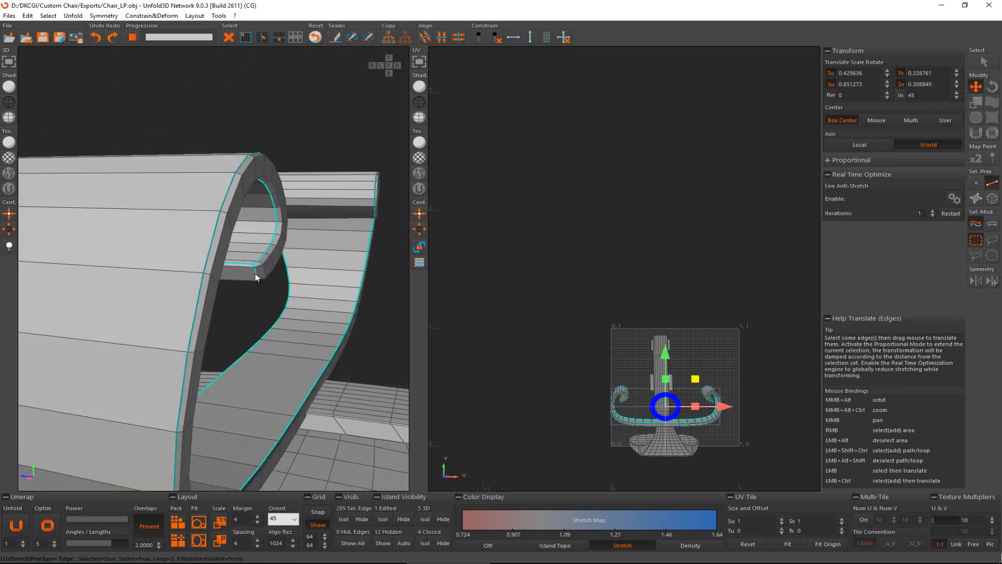
click(251, 299)
click(257, 276)
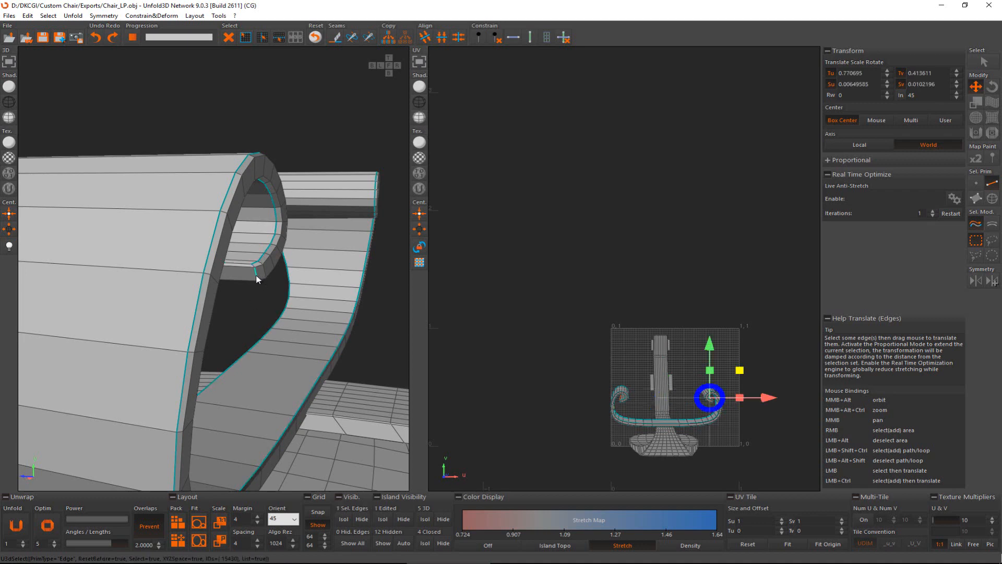
alt+middle_drag(263, 283, 258, 254)
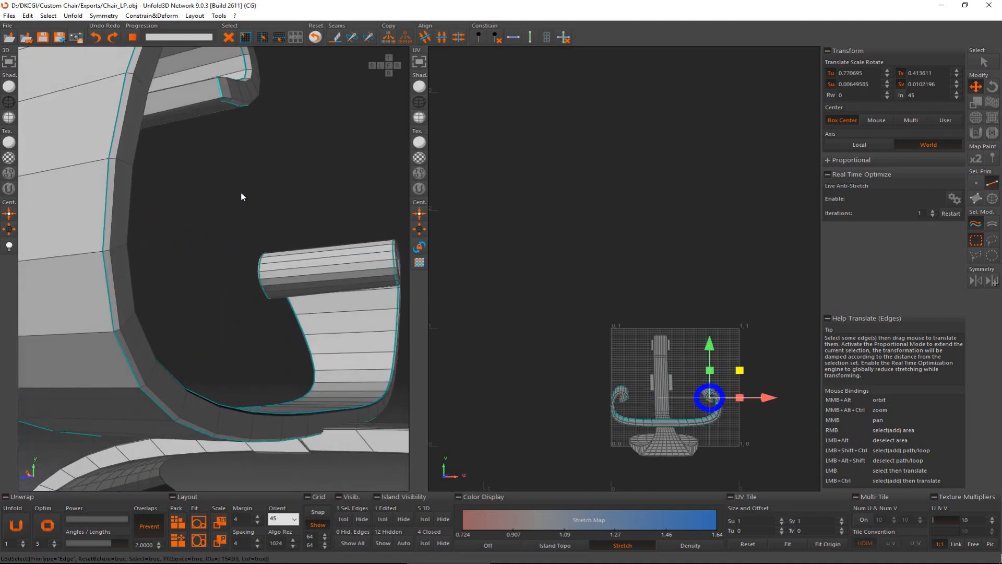
alt+middle_drag(241, 196, 232, 221)
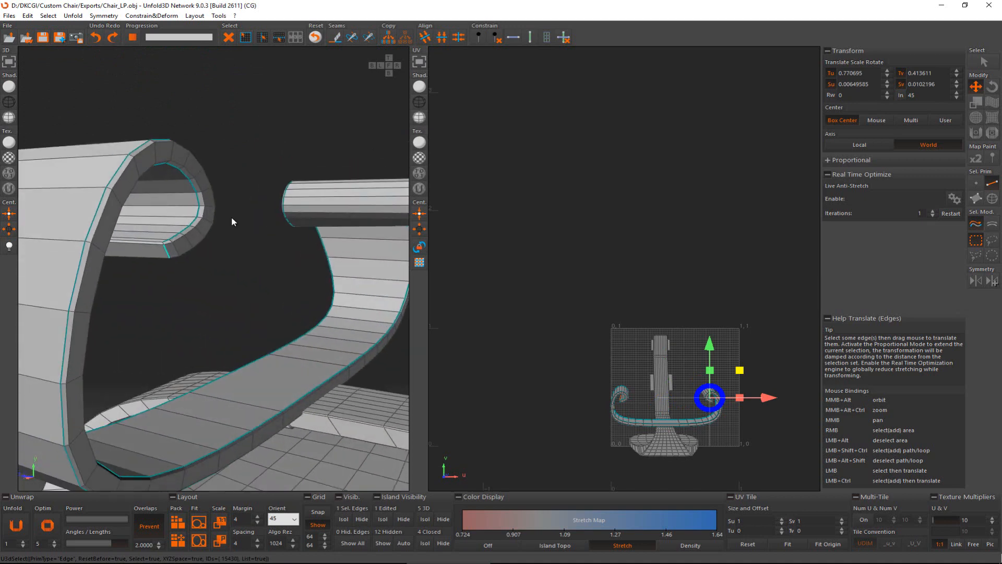
key(l)
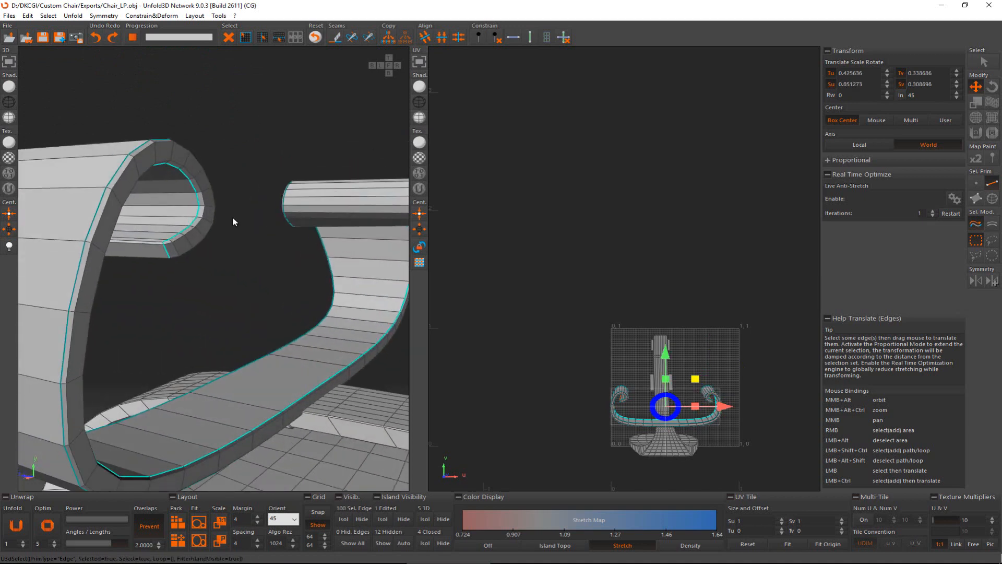
click(154, 243)
alt+middle_drag(155, 244, 258, 269)
key(c)
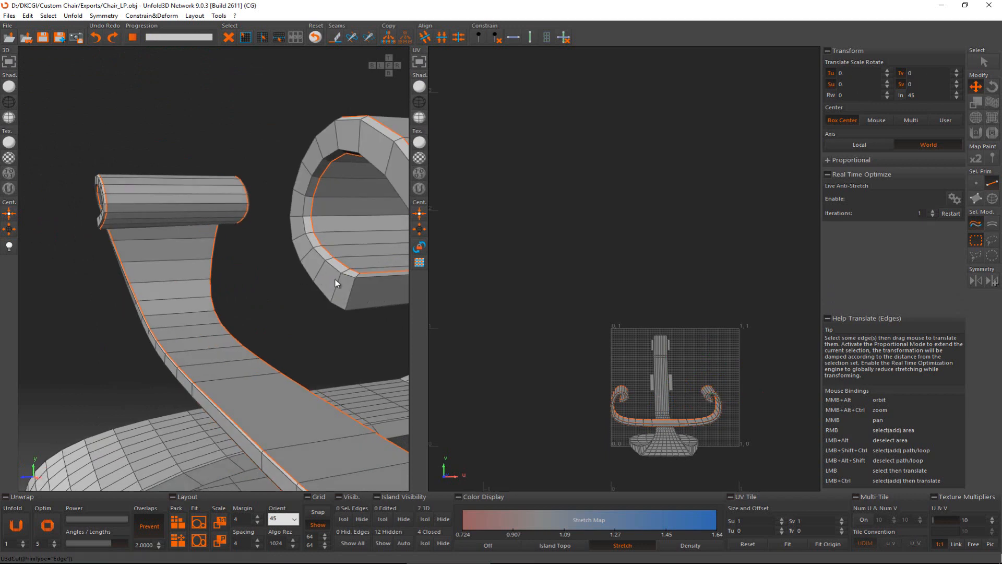
Step: Cut the remaining short end edge on the second side rim of the other curled tip
click(351, 291)
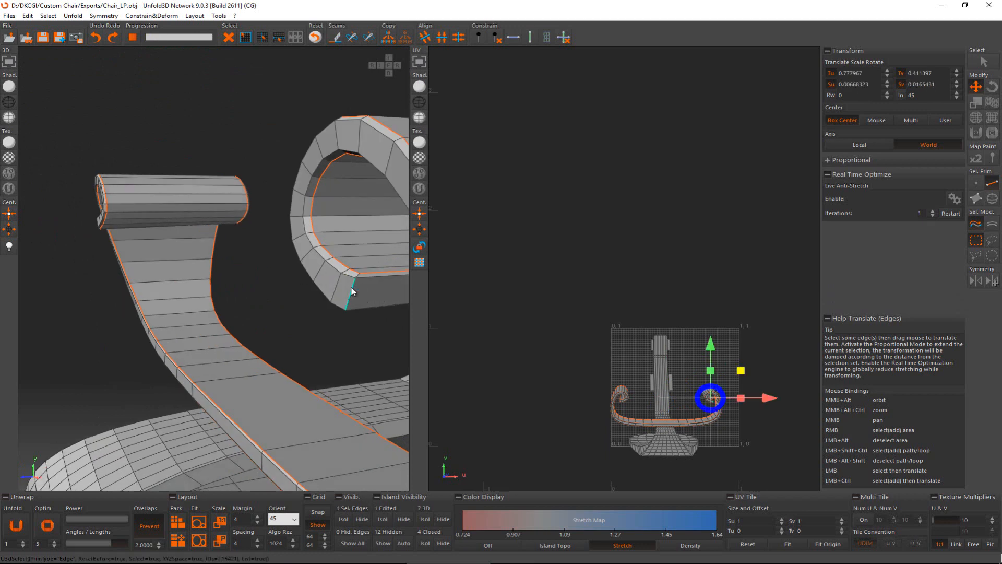
key(c)
alt+middle_drag(351, 291, 349, 264)
Step: Unfold the armrest's inner surface island, move it above the UV tile and rotate it level
key(F4)
click(265, 284)
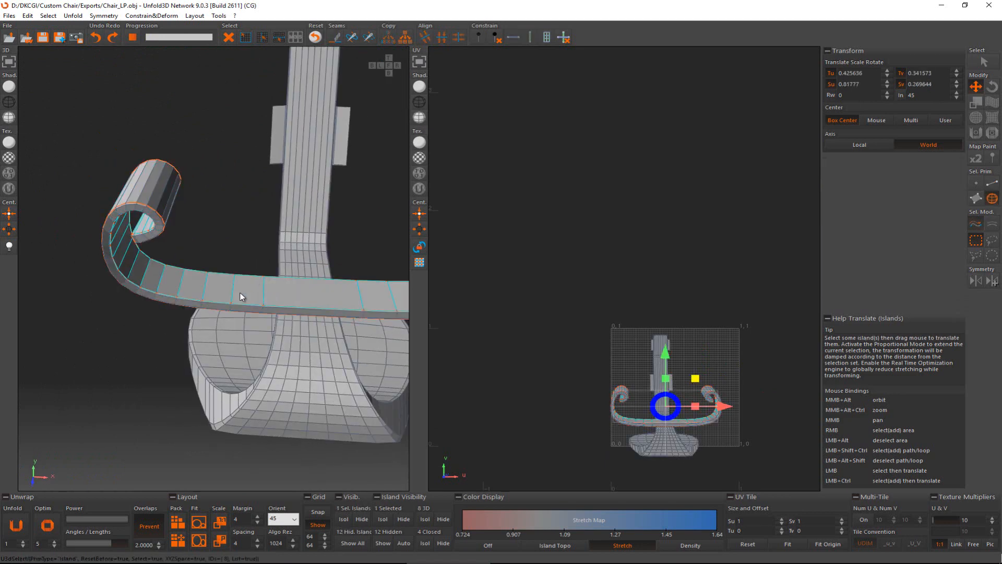
mouse_move(241, 297)
alt+middle_down()
mouse_move(194, 327)
mouse_move(239, 301)
mouse_move(196, 312)
mouse_move(251, 297)
mouse_move(241, 312)
alt+middle_up()
click(15, 524)
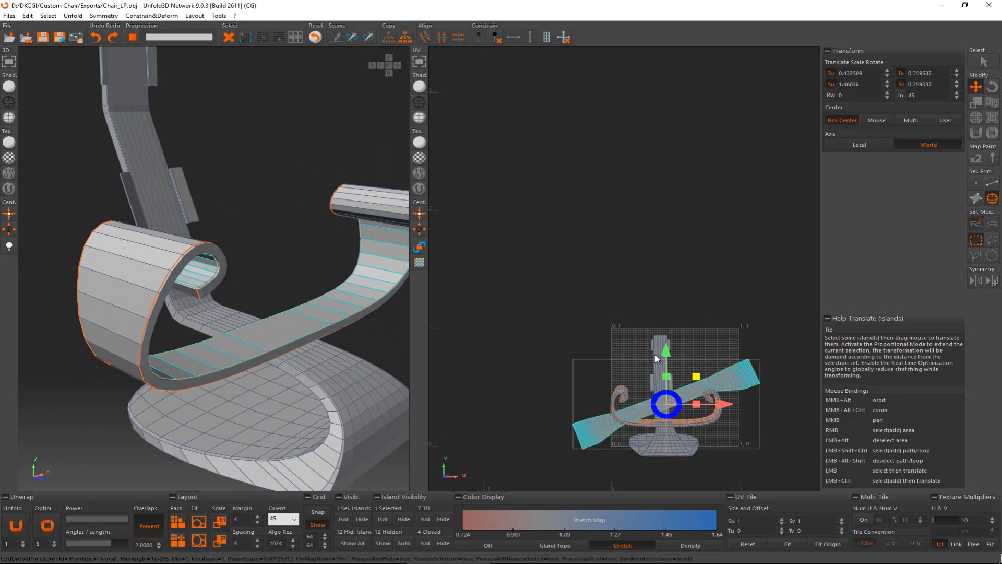
drag(731, 380, 674, 258)
key(e)
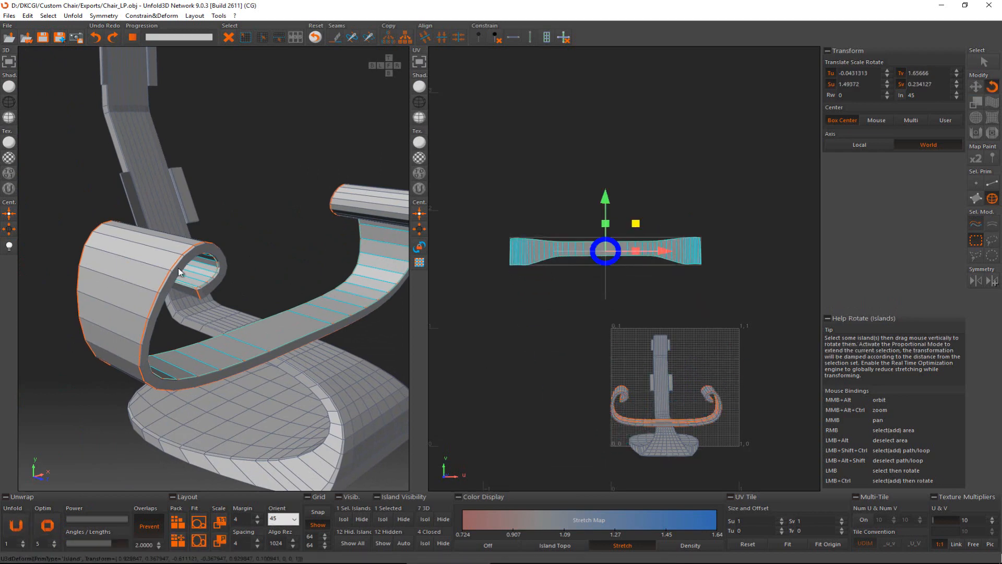
Step: Unfold the armrest's outer surface island, rotate it level and place it above the inner surface island
click(191, 274)
click(20, 535)
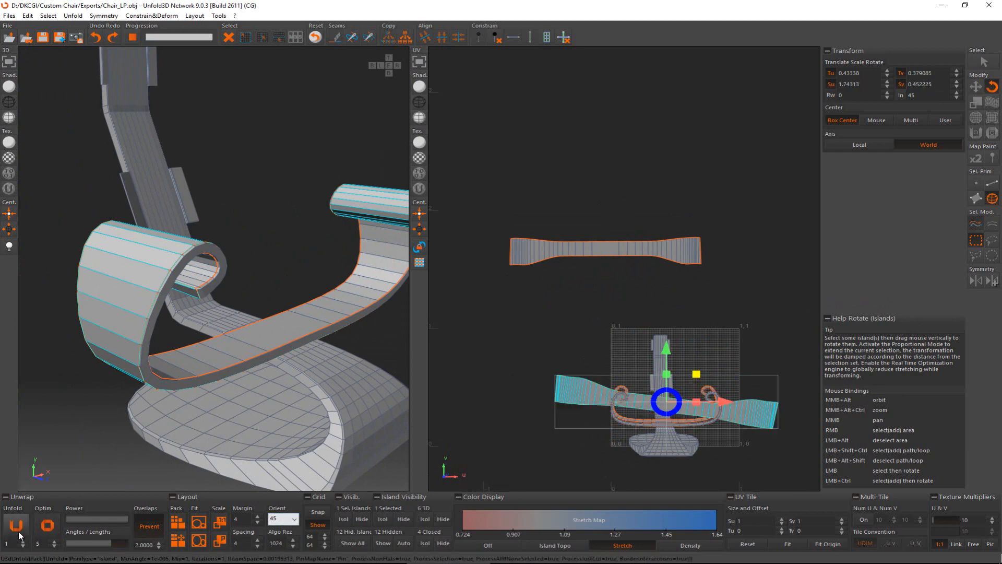
drag(749, 427, 535, 215)
key(w)
drag(770, 410, 707, 225)
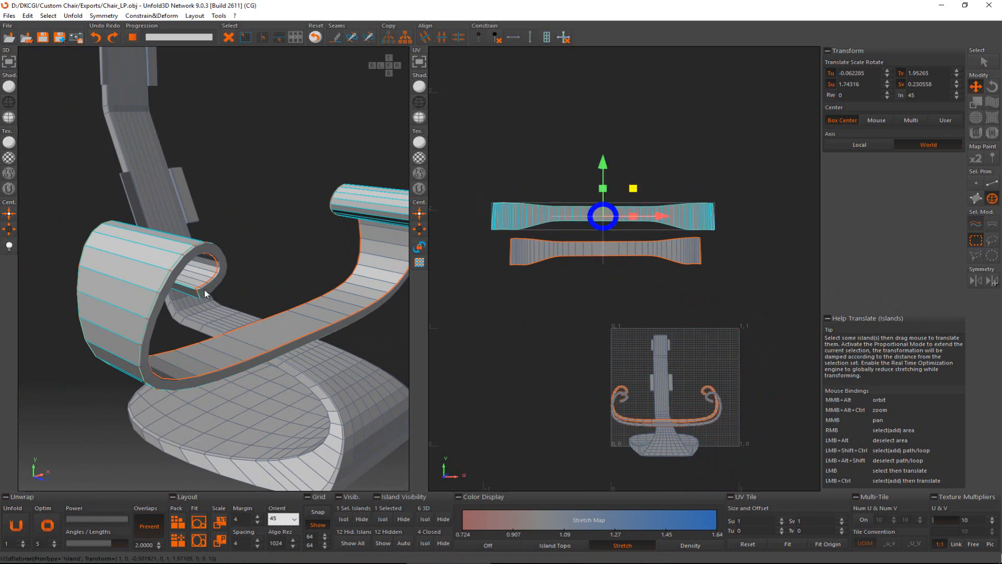
Step: Unfold the first armrest rim strip and place it between the unfolded surfaces and the UV tile
click(209, 290)
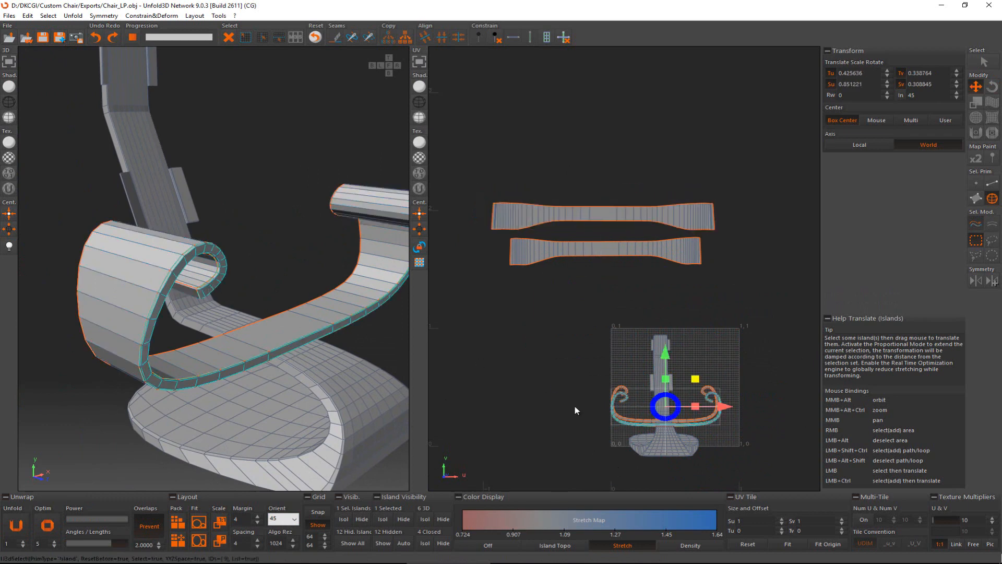
click(15, 526)
drag(622, 423, 557, 303)
Step: Unfold the second armrest rim strip and move it outside the UV tile, beside the first rim strip
alt+middle_drag(281, 337, 354, 343)
click(353, 343)
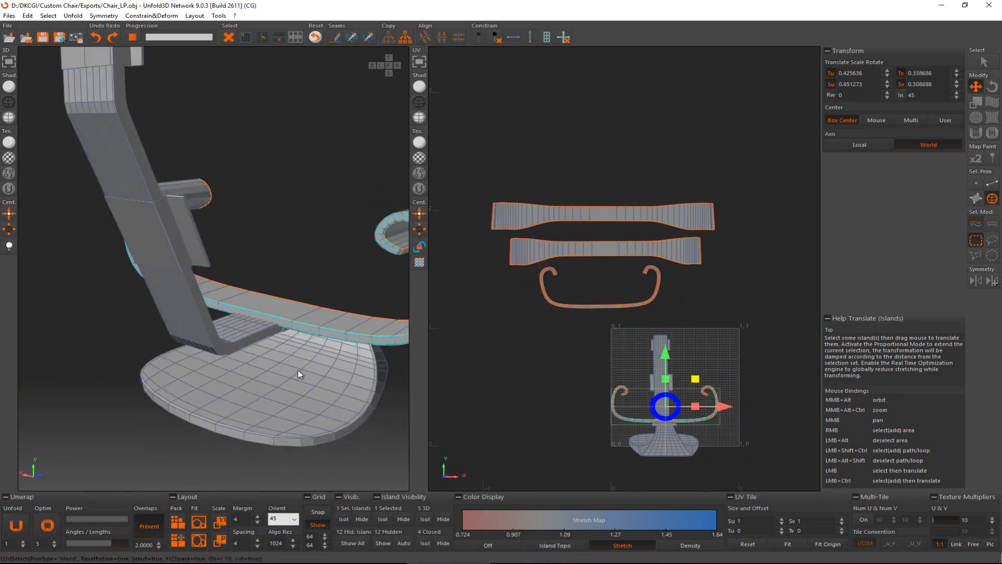
click(21, 521)
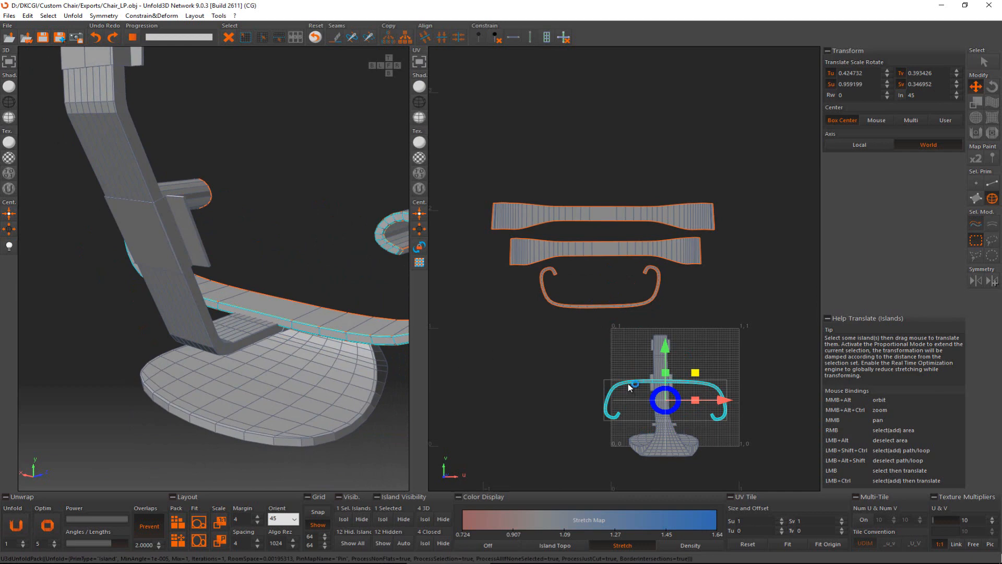
drag(629, 387, 471, 319)
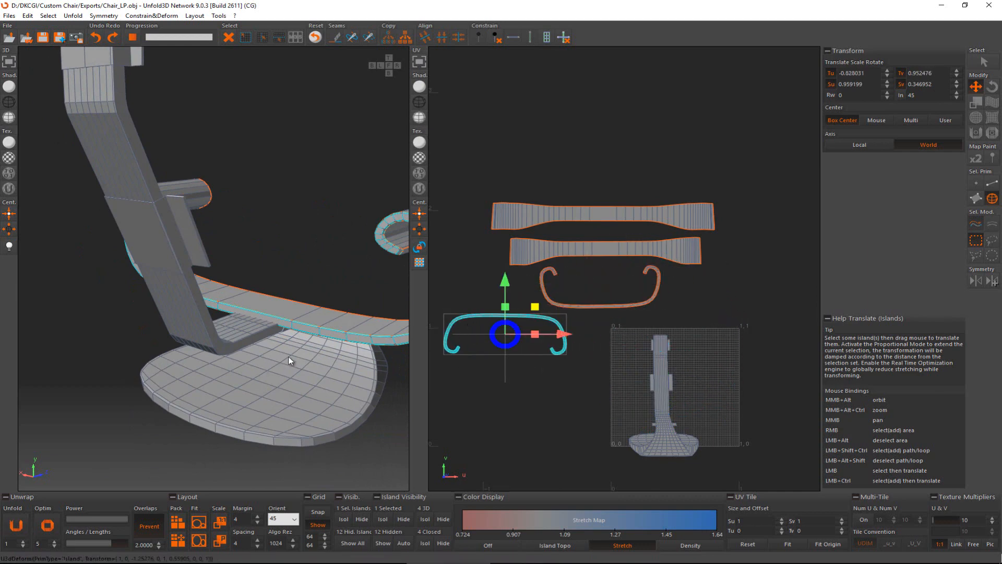
Step: Select the four unfolded armrest islands and hide them
drag(485, 180, 609, 354)
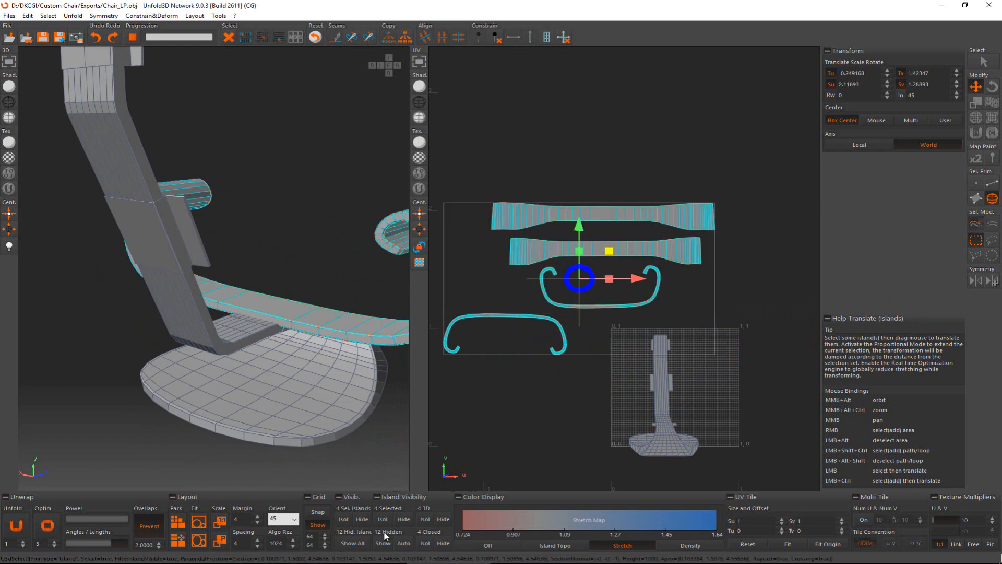
click(403, 520)
alt+middle_drag(280, 342, 258, 373)
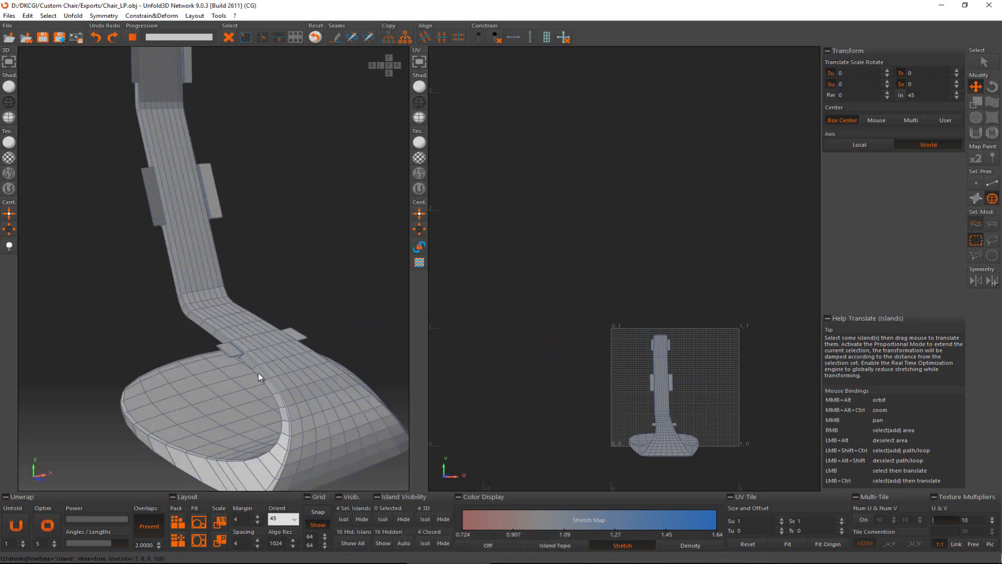
Step: Select both edge loops along the thin rim of the base and its upright support, and cut them as seams
click(295, 413)
alt+middle_drag(306, 431, 358, 351)
scroll(316, 366, up, 2)
key(F2)
click(291, 354)
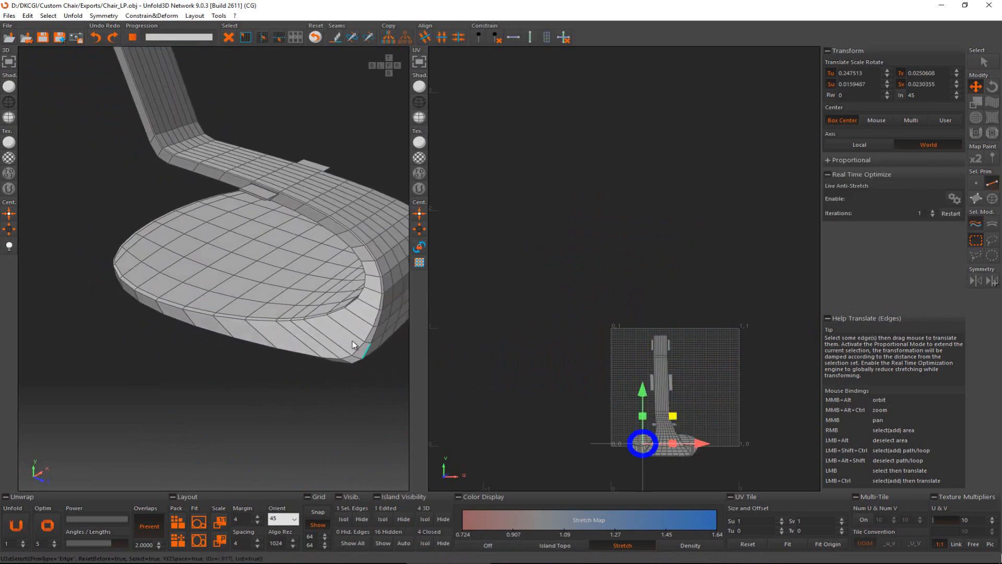
alt+middle_drag(313, 317, 227, 252)
click(255, 275)
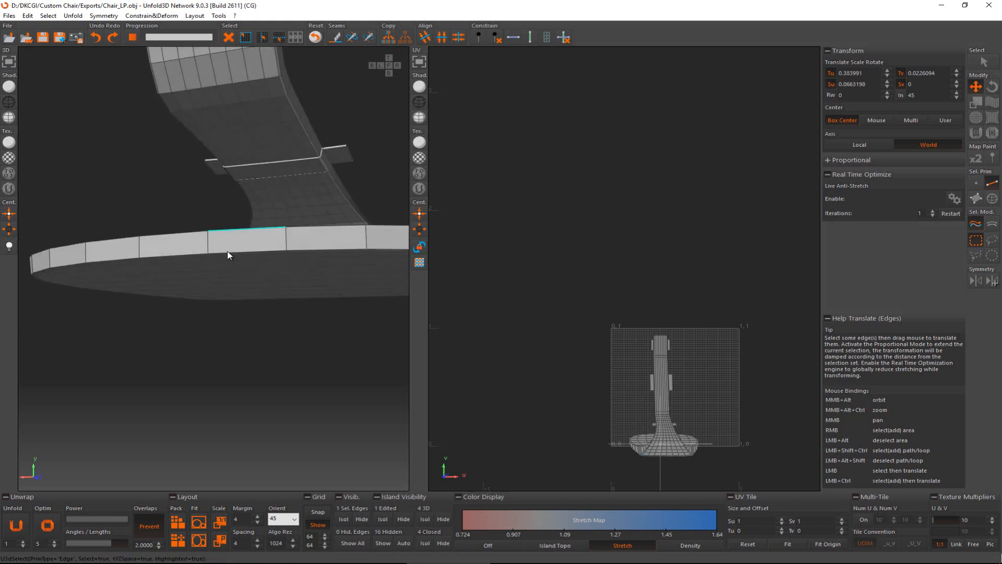
ctrl+click(228, 255)
ctrl+shift+click(228, 255)
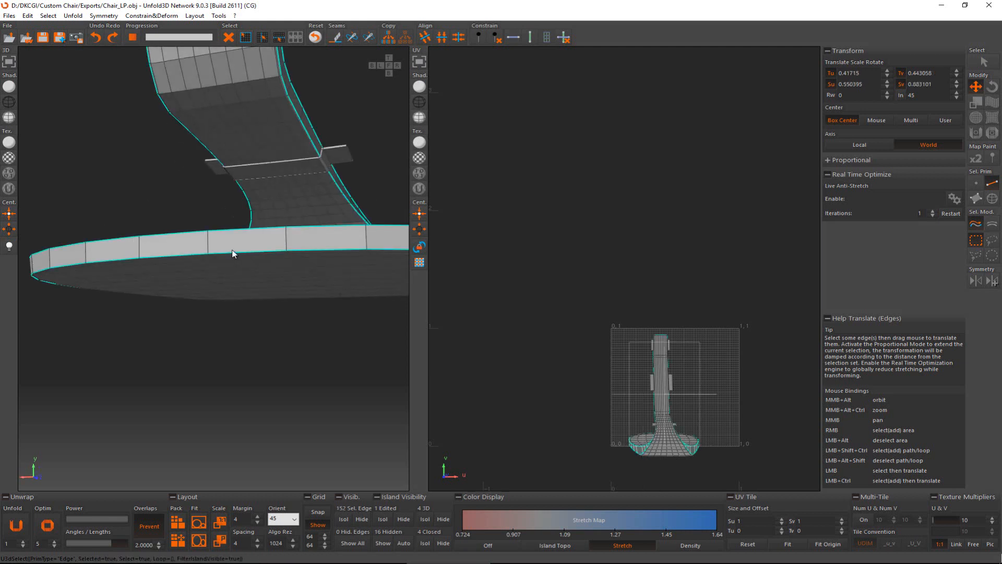
alt+middle_drag(232, 254, 285, 405)
key(c)
Step: Cut the short corner edge at the upper end of the upright support
click(235, 242)
alt+middle_drag(234, 242, 149, 258)
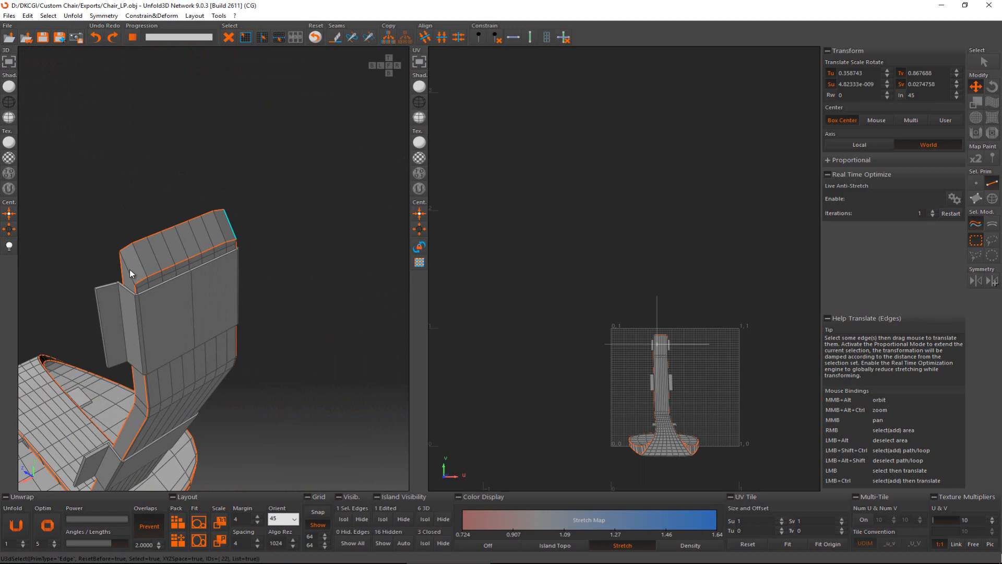
key(c)
alt+middle_drag(215, 284, 238, 236)
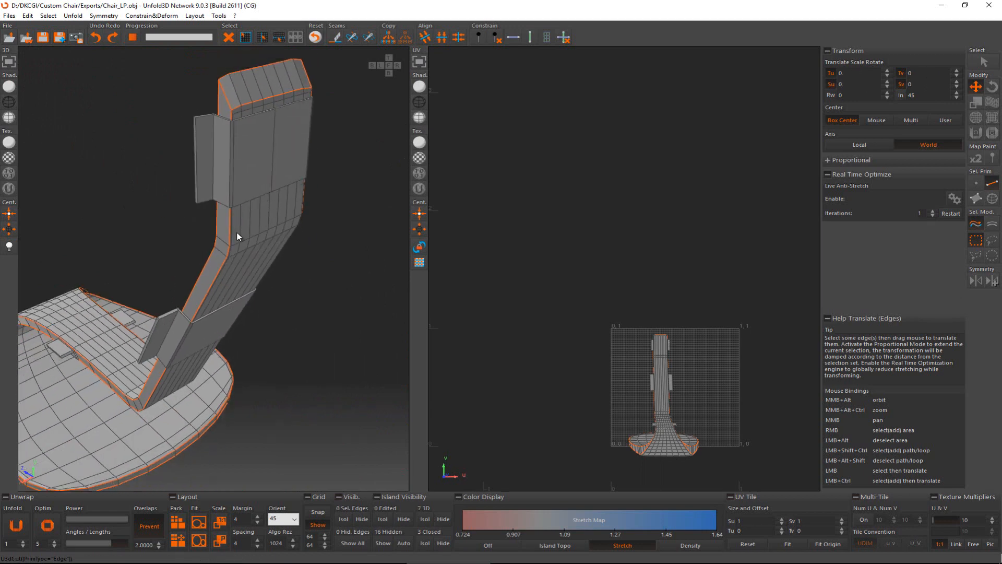
Step: Unfold the underside island of the base and upright support, move it outside the UV tile and rotate it upright
key(F4)
click(242, 90)
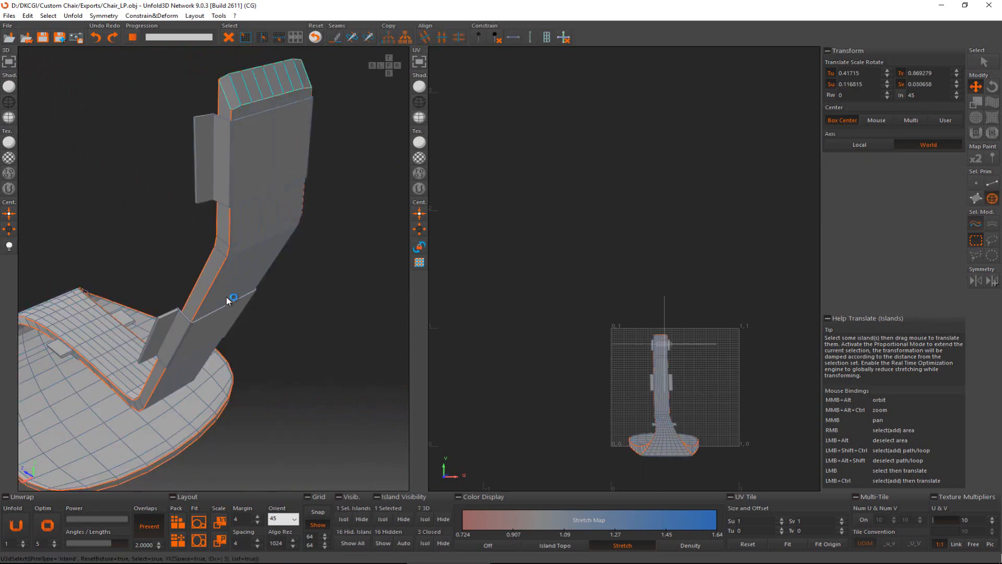
click(227, 297)
alt+middle_drag(284, 278, 571, 427)
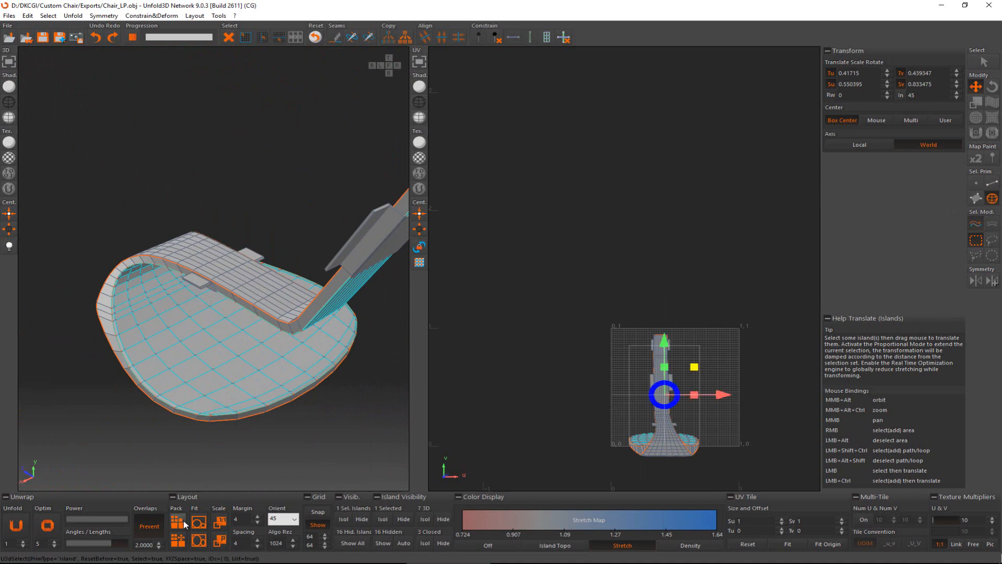
click(16, 524)
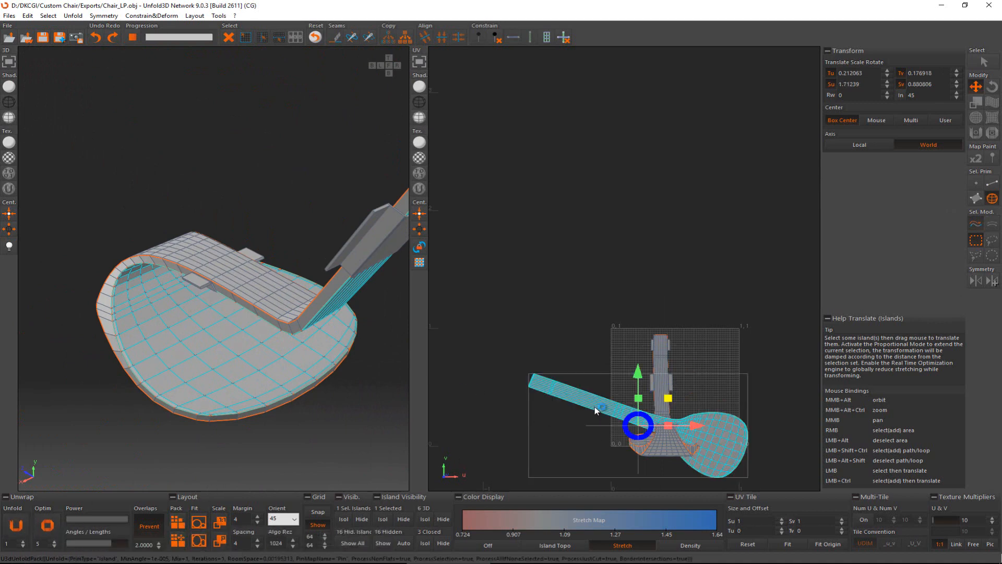
drag(595, 407, 500, 274)
key(r)
drag(549, 332, 523, 393)
Step: Unfold the top-side island of the base and support, straighten it and place it beside the underside island outside the UV tile
click(253, 270)
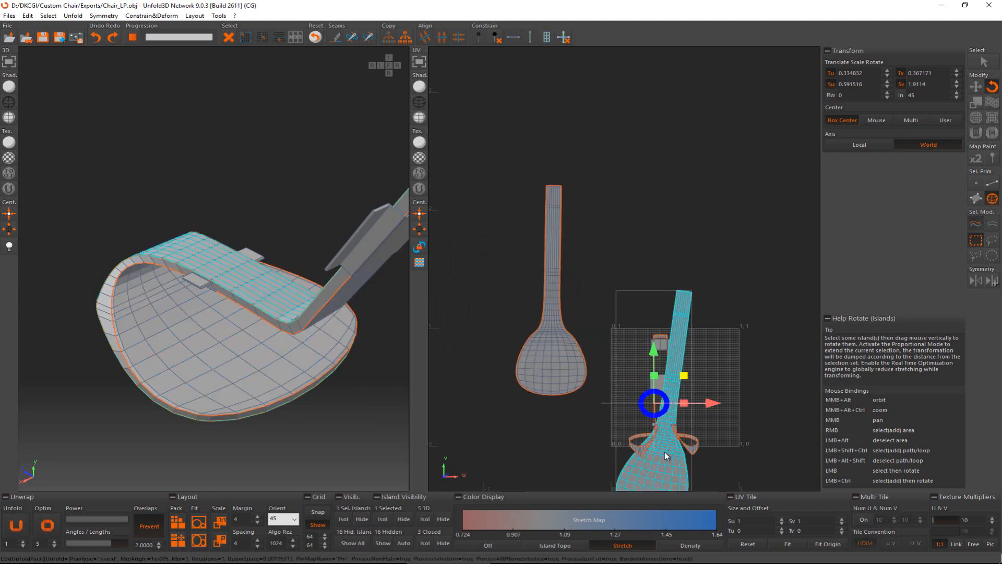
drag(665, 452, 481, 342)
key(w)
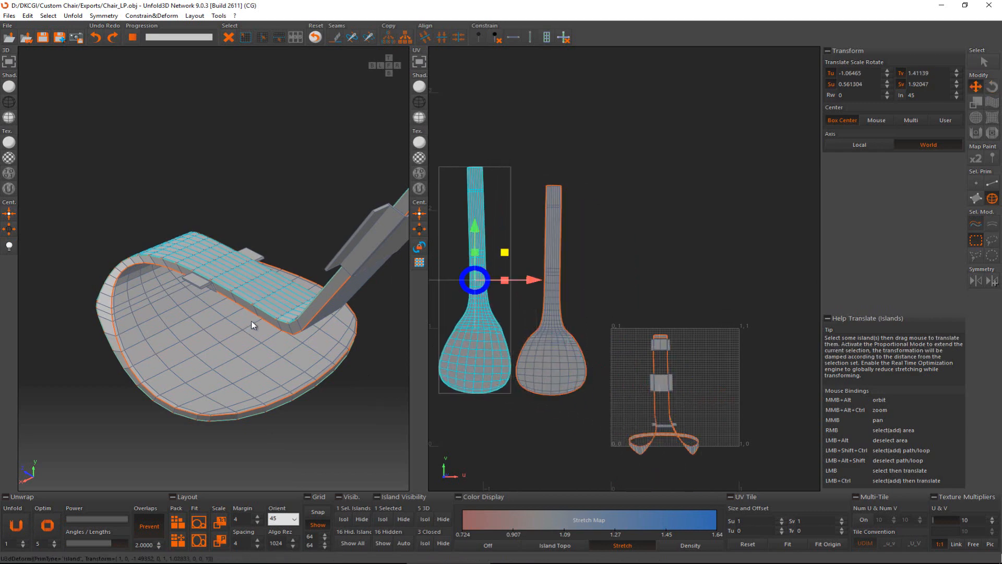
Step: Unfold the long rim strip of the base and support, straighten it and move it above the UV tile
click(291, 328)
mouse_move(291, 328)
alt+middle_down()
mouse_move(243, 350)
mouse_move(272, 309)
mouse_move(301, 315)
alt+middle_up()
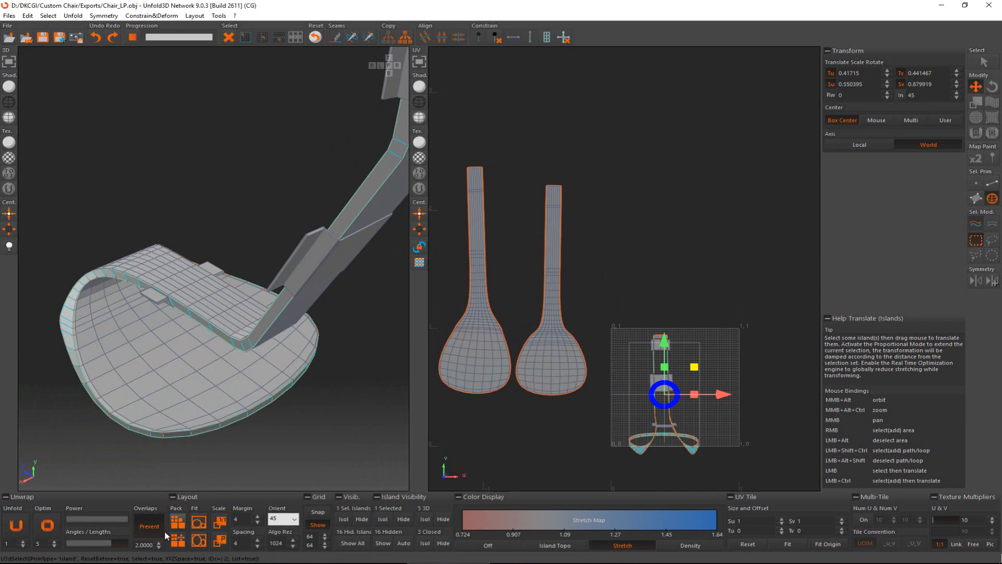
click(16, 525)
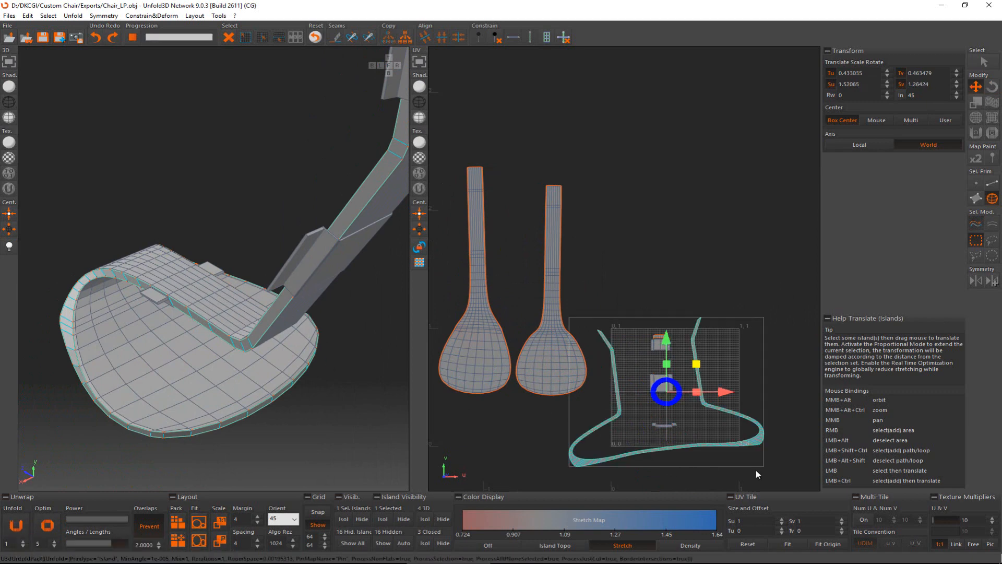
key(e)
drag(760, 443, 794, 274)
key(w)
Step: Unfold the small end-cap island at the upper end of the support and move it above the UV tile beside the rim strip
mouse_move(256, 330)
alt+middle_down()
mouse_move(242, 341)
mouse_move(262, 338)
alt+middle_up()
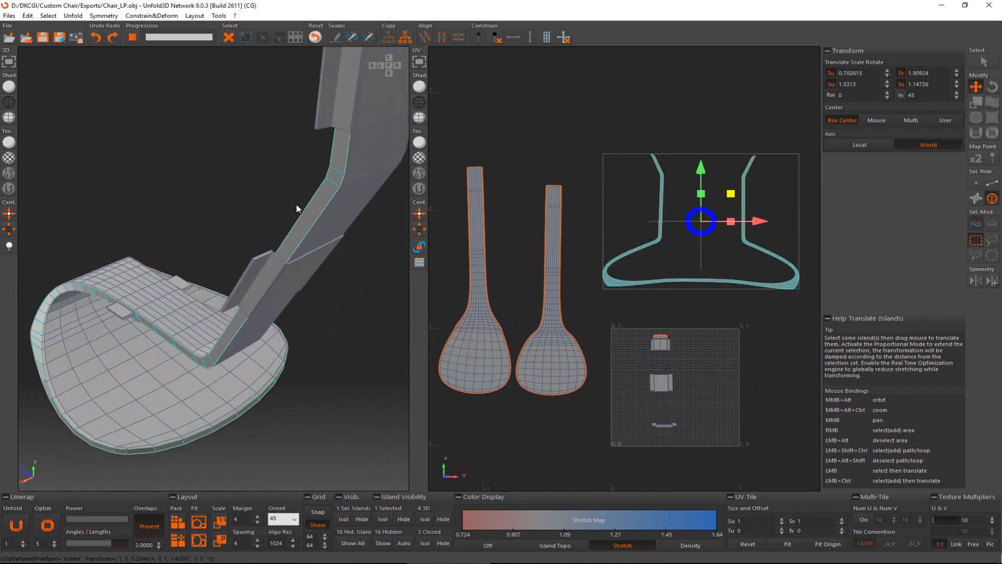
alt+middle_drag(297, 205, 267, 298)
click(270, 372)
alt+middle_drag(270, 371, 320, 311)
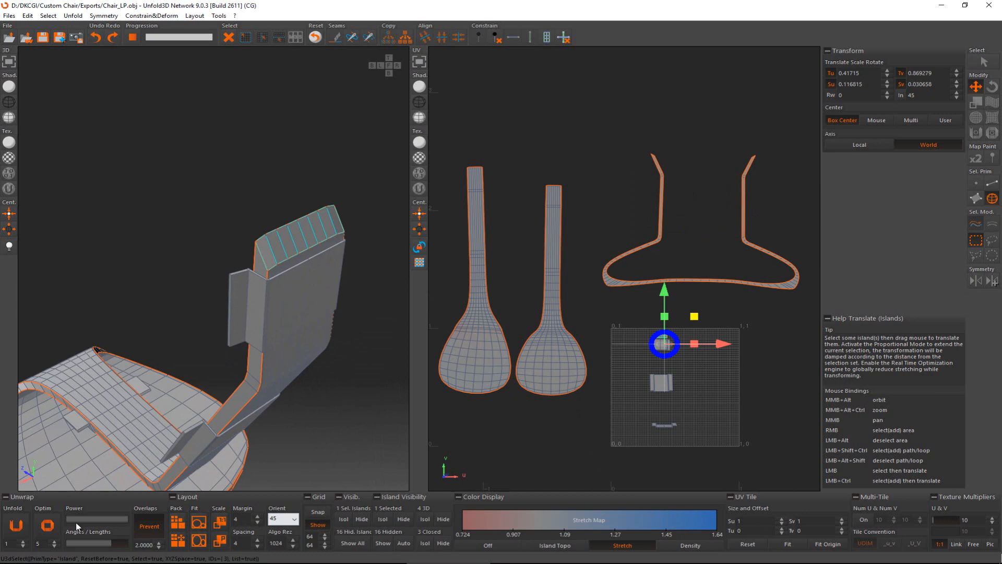
click(16, 524)
drag(673, 346, 634, 270)
key(e)
key(w)
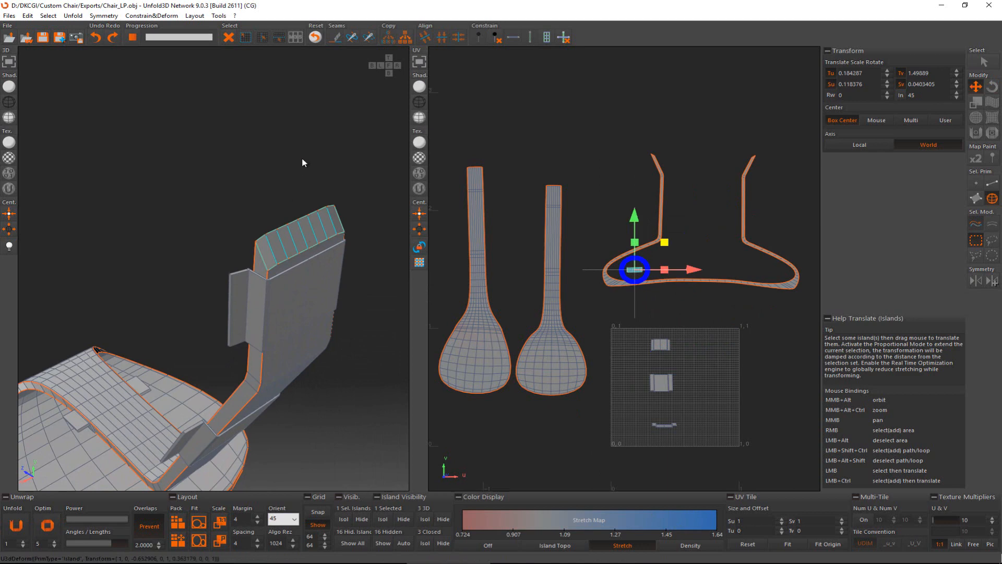
Step: Select the four unfolded base and support islands in the UV view and hide them
click(286, 188)
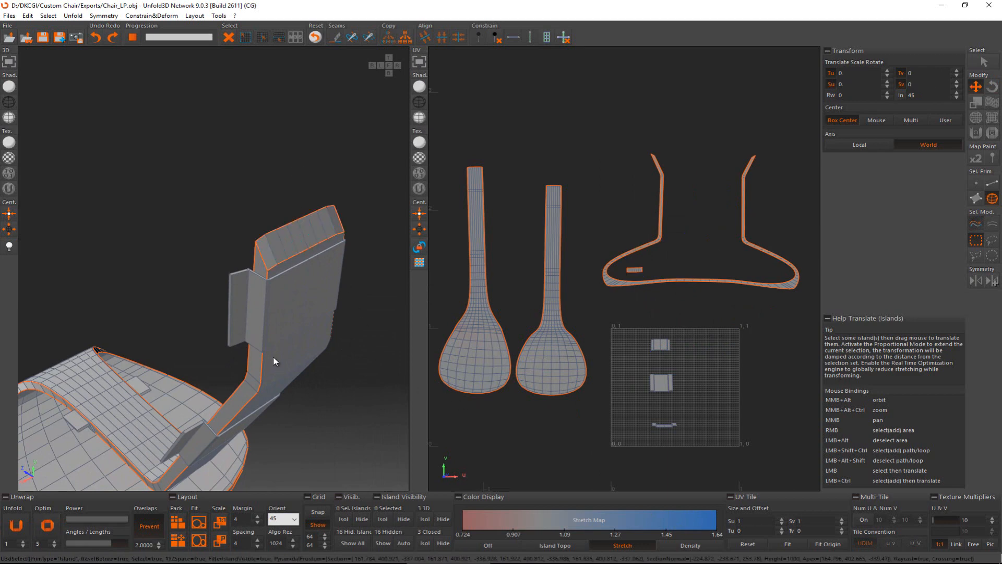
alt+middle_drag(274, 358, 304, 284)
middle_drag(528, 235, 526, 255)
scroll(526, 254, down, 2)
right_drag(799, 170, 424, 396)
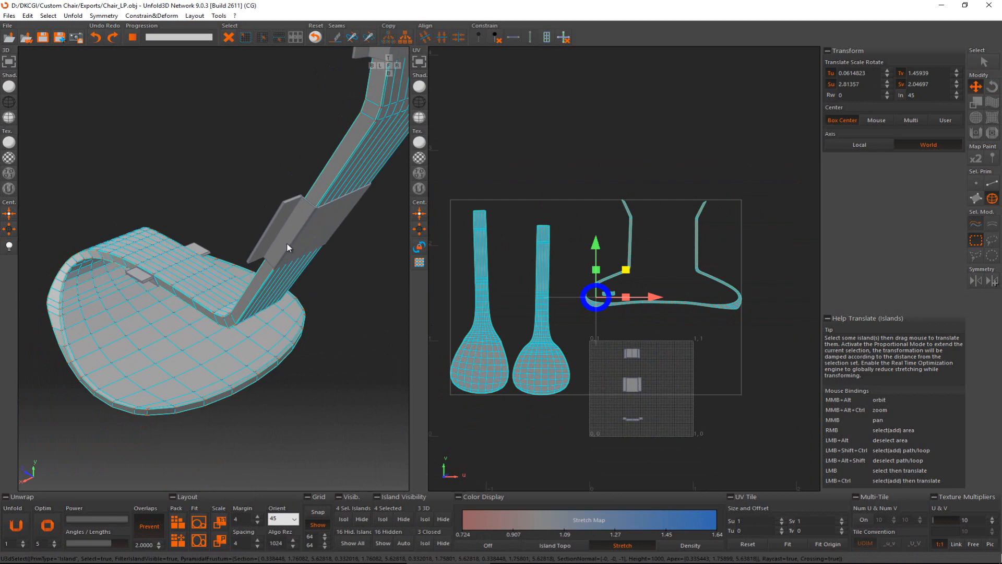
click(405, 521)
Step: Select all polygons along the thin upper rim of the uppermost bent bracket and cut around them as seams
mouse_move(258, 352)
alt+middle_down()
mouse_move(244, 369)
mouse_move(264, 355)
alt+middle_up()
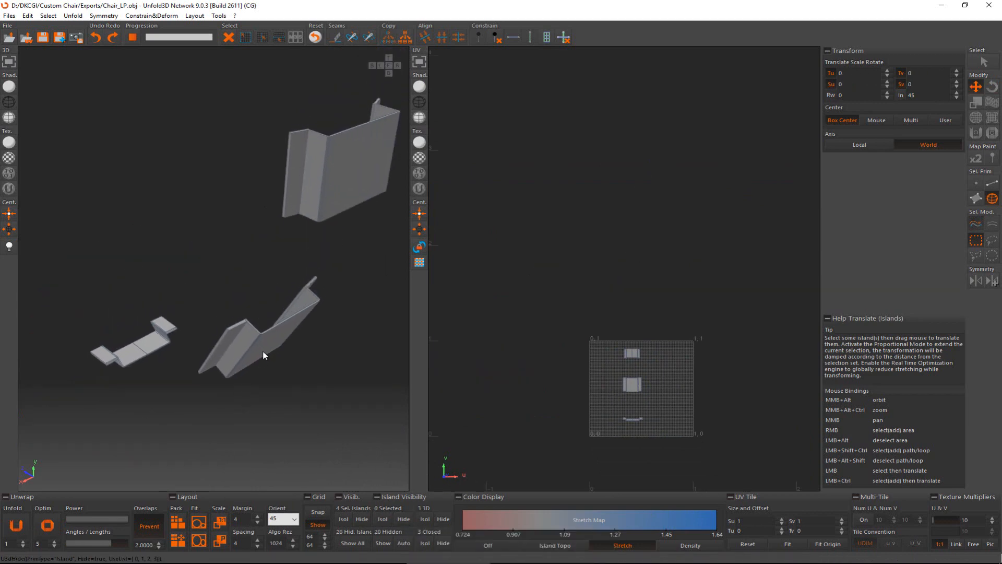
click(335, 194)
middle_drag(333, 182, 300, 279)
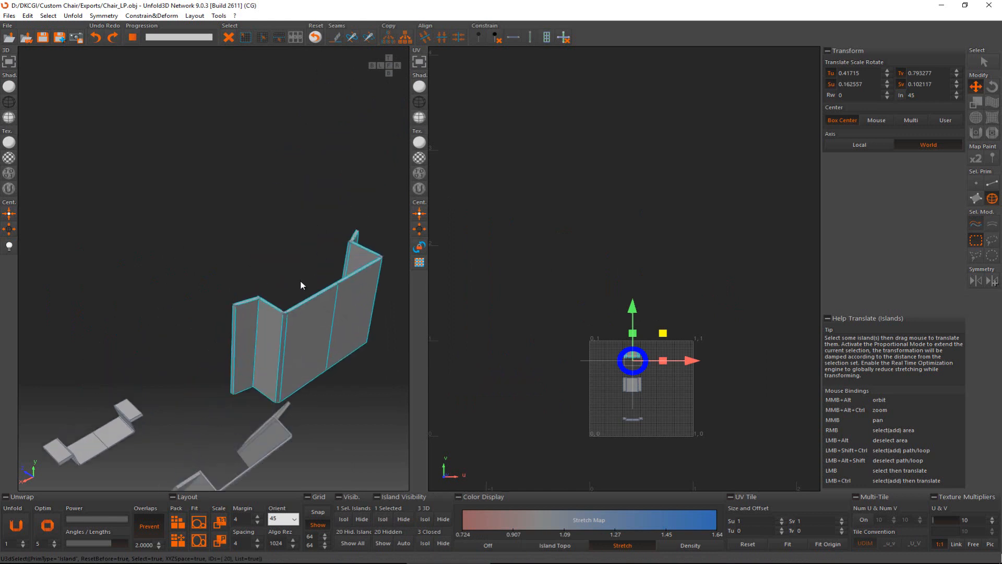
key(F3)
scroll(301, 305, up, 2)
click(293, 312)
scroll(233, 299, up, 2)
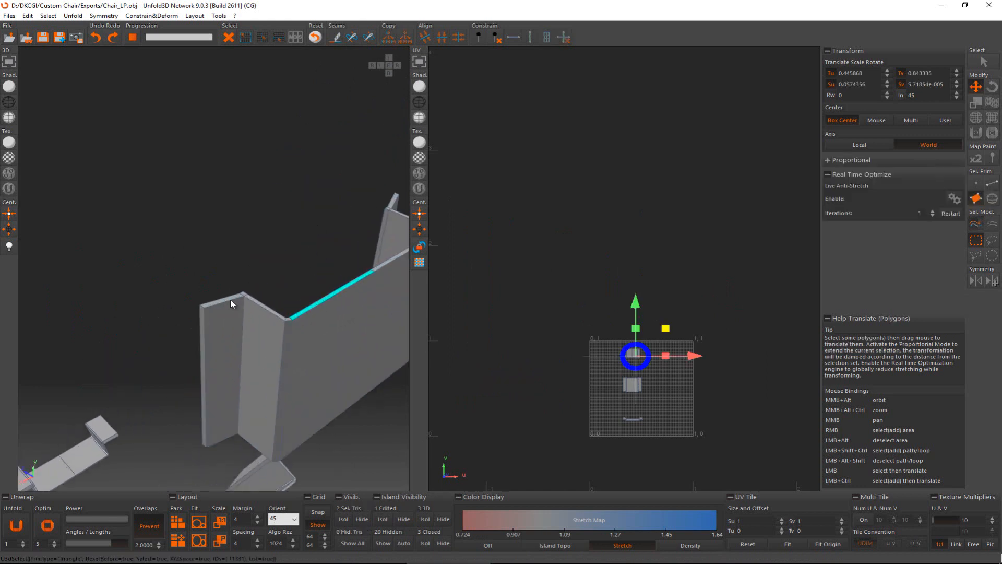
click(231, 298)
ctrl+click(250, 293)
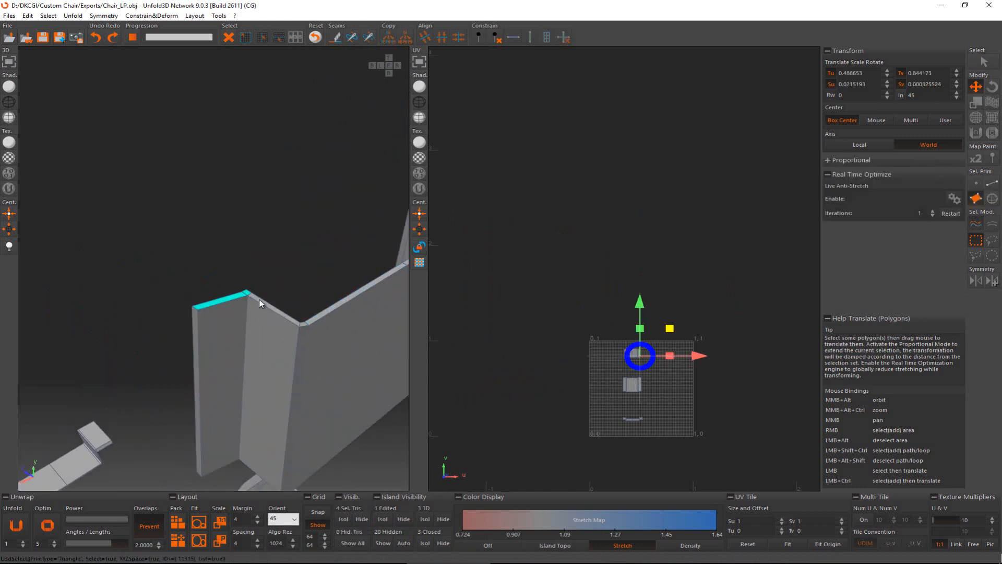
ctrl+click(312, 320)
alt+middle_drag(312, 319, 279, 297)
scroll(279, 296, up, 5)
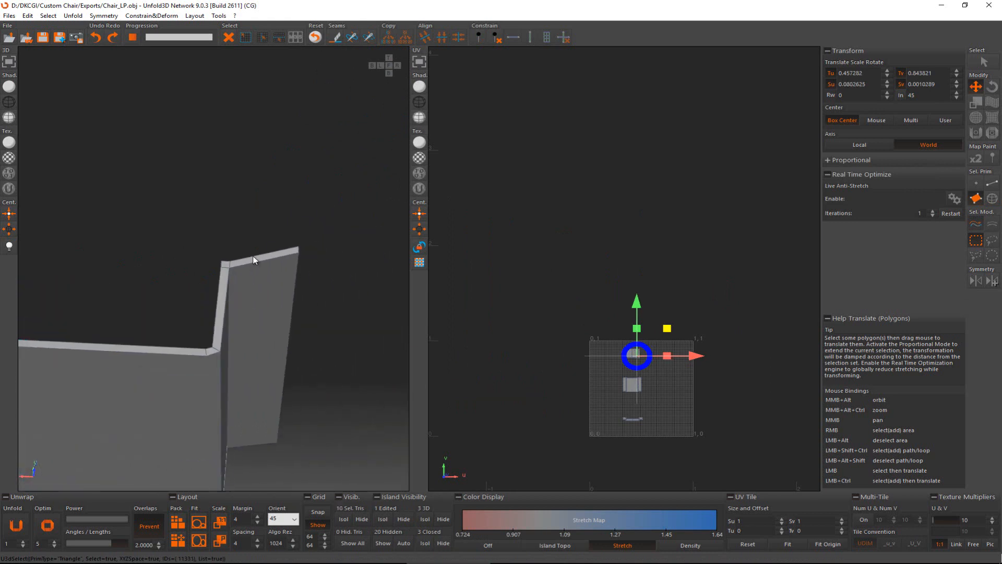
ctrl+click(239, 267)
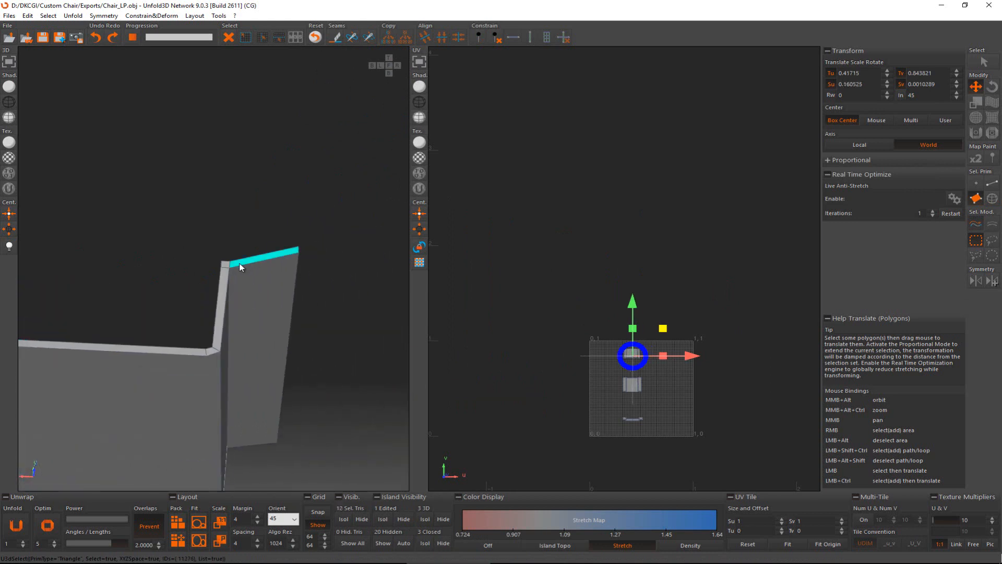
ctrl+click(197, 353)
alt+middle_drag(199, 352, 244, 288)
scroll(207, 356, down, 3)
key(c)
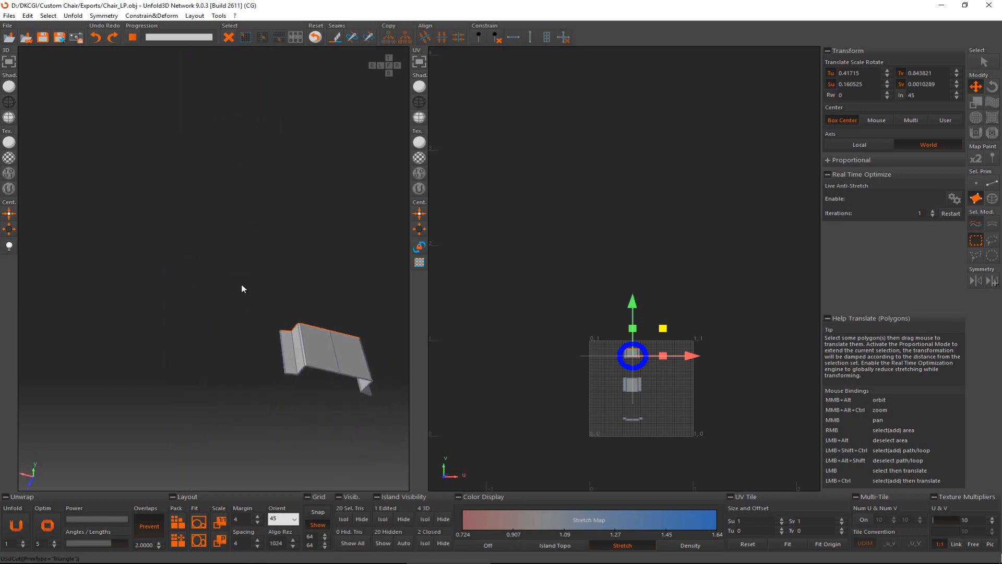
Step: Select all polygons along the thin lower rim of the uppermost bracket and cut around them as seams
scroll(286, 376, up, 4)
middle_drag(289, 365, 265, 350)
scroll(265, 350, up, 1)
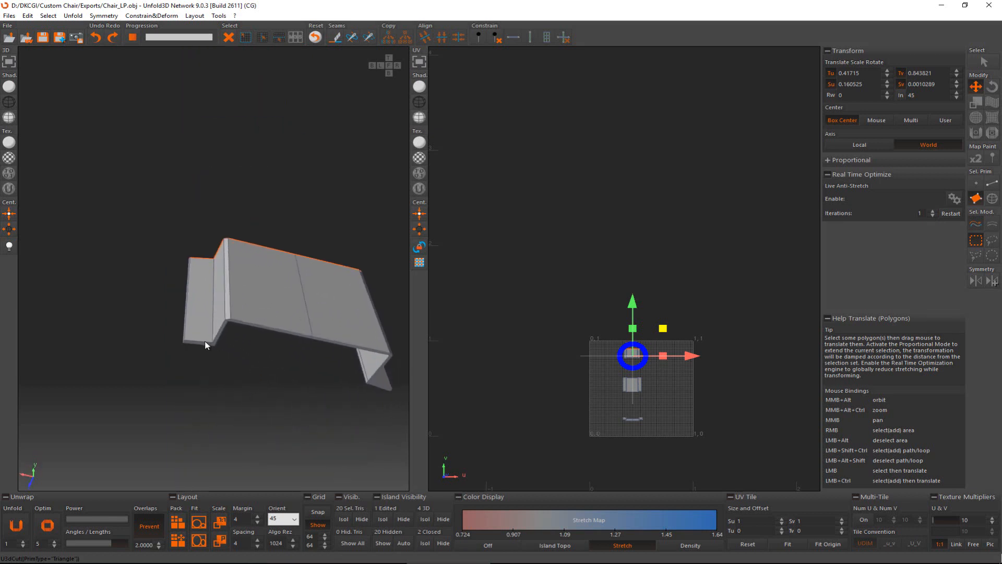
click(215, 346)
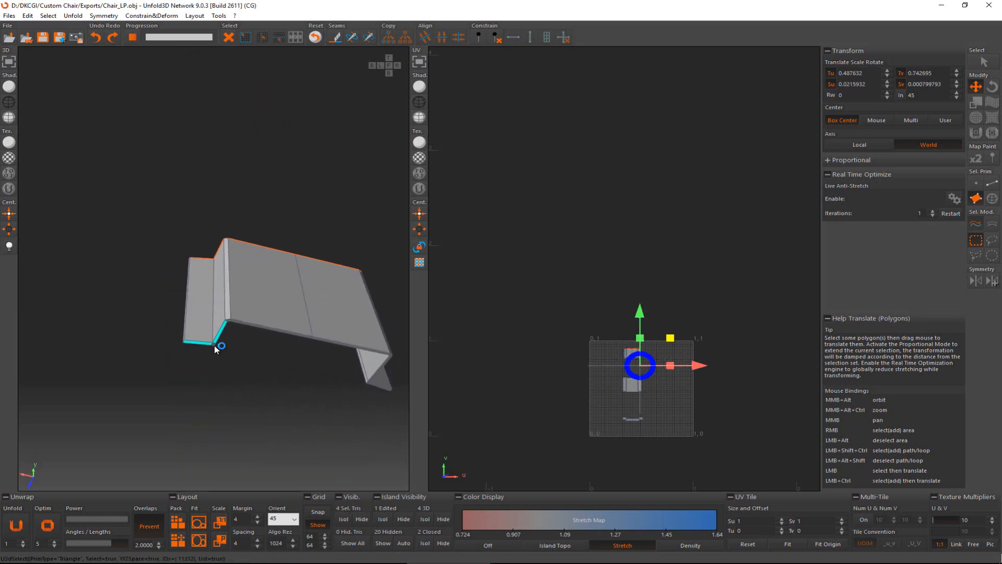
ctrl+click(234, 326)
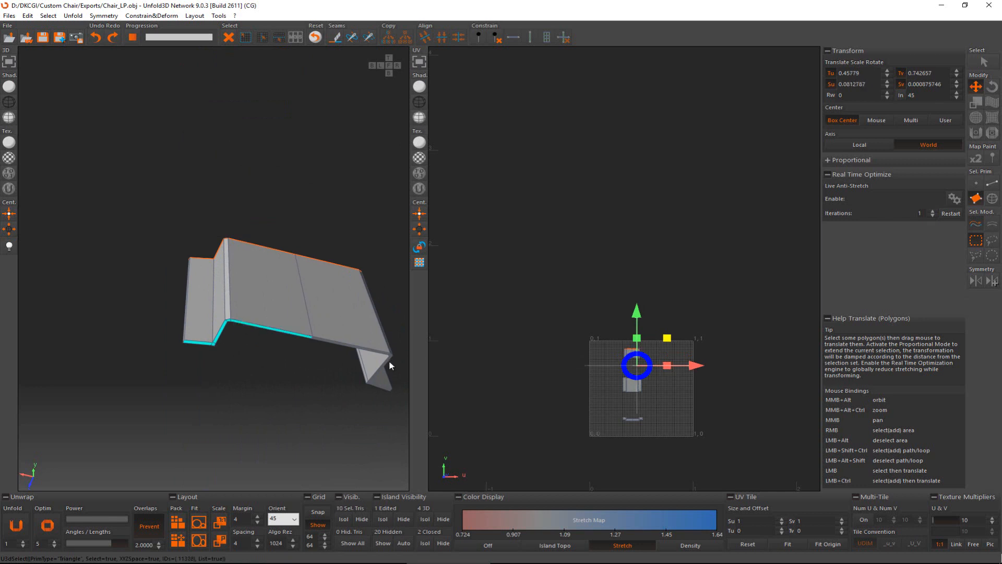
ctrl+click(387, 359)
key(ctrl+z)
ctrl+click(387, 354)
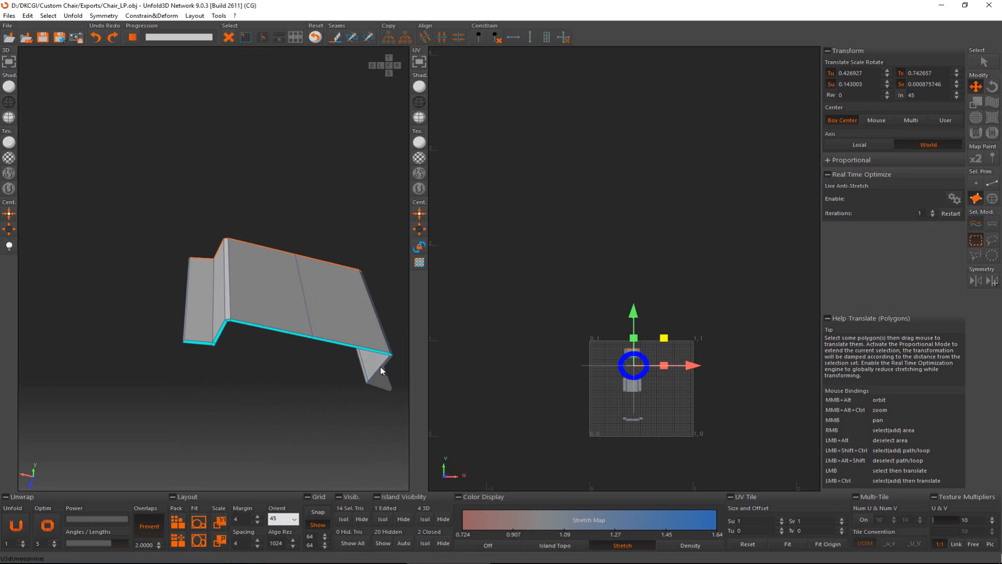
ctrl+click(383, 371)
scroll(378, 378, up, 3)
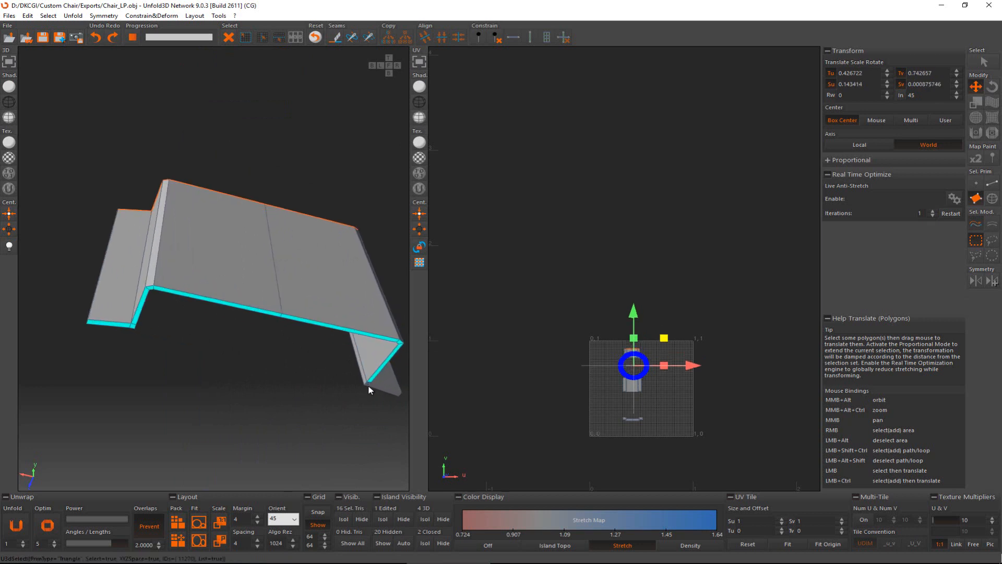
ctrl+click(379, 389)
key(c)
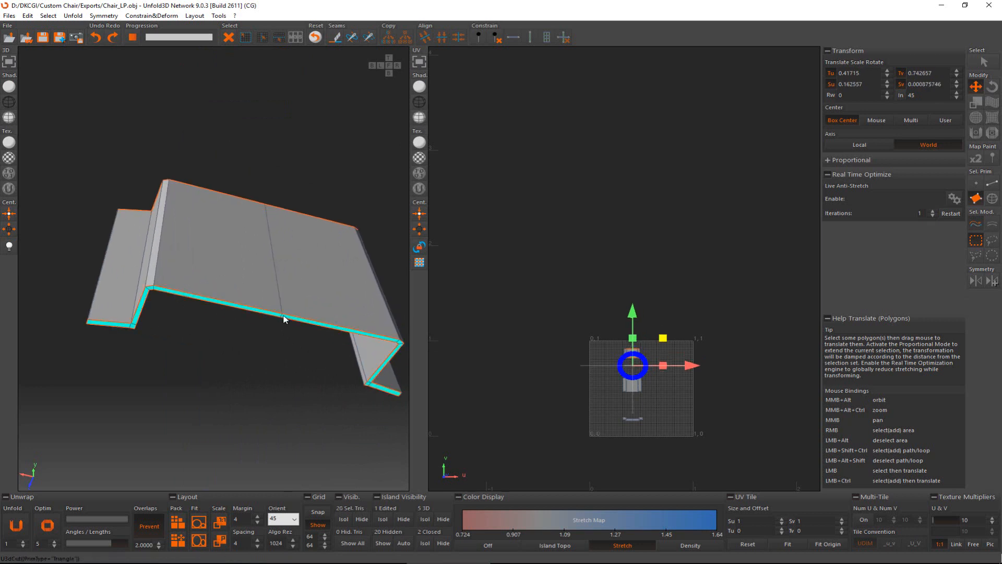
Step: Select the outer vertical edge at each end of the uppermost bracket and cut both as seams
alt+middle_drag(284, 319, 259, 329)
scroll(259, 329, down, 2)
key(F2)
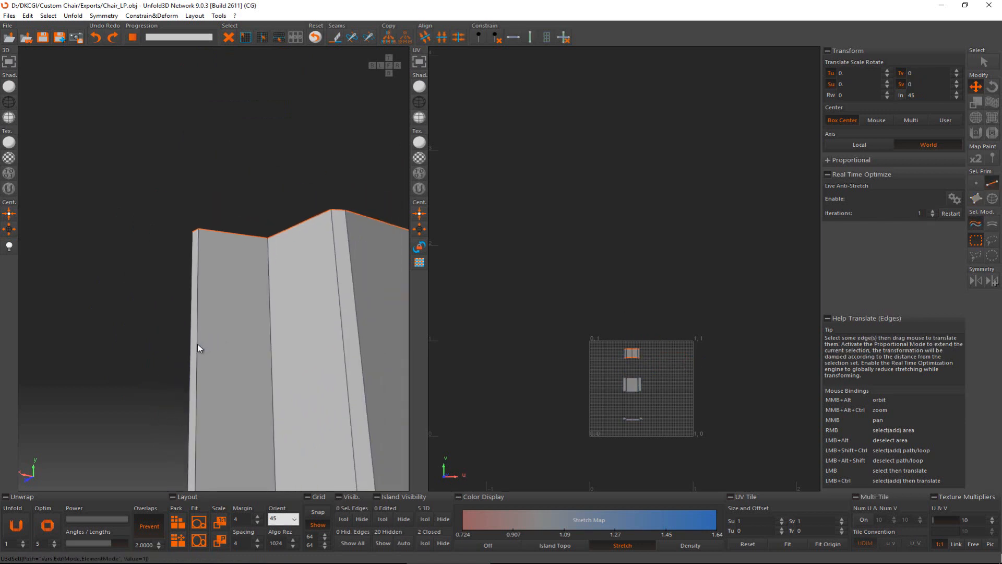
click(197, 345)
mouse_move(197, 344)
alt+middle_down()
mouse_move(245, 335)
mouse_move(184, 353)
alt+middle_up()
alt+middle_drag(74, 382, 276, 324)
scroll(348, 372, up, 3)
click(209, 290)
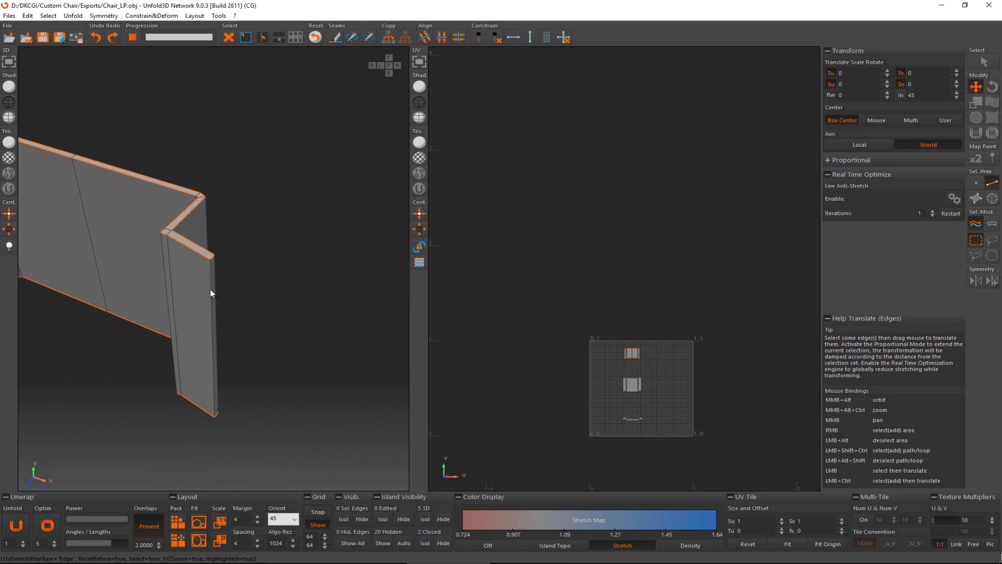
click(211, 298)
alt+middle_drag(159, 258, 256, 306)
ctrl+click(303, 286)
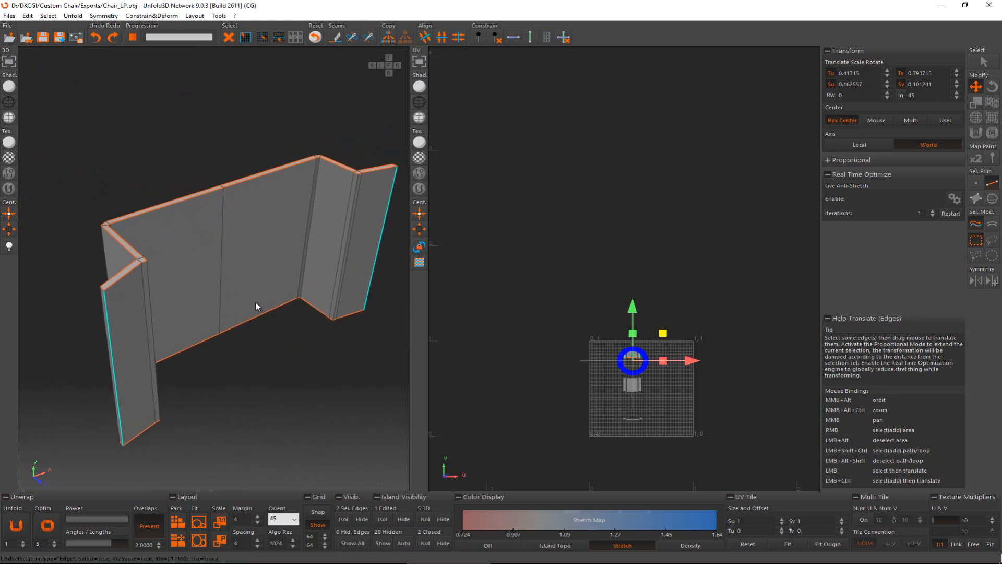
key(c)
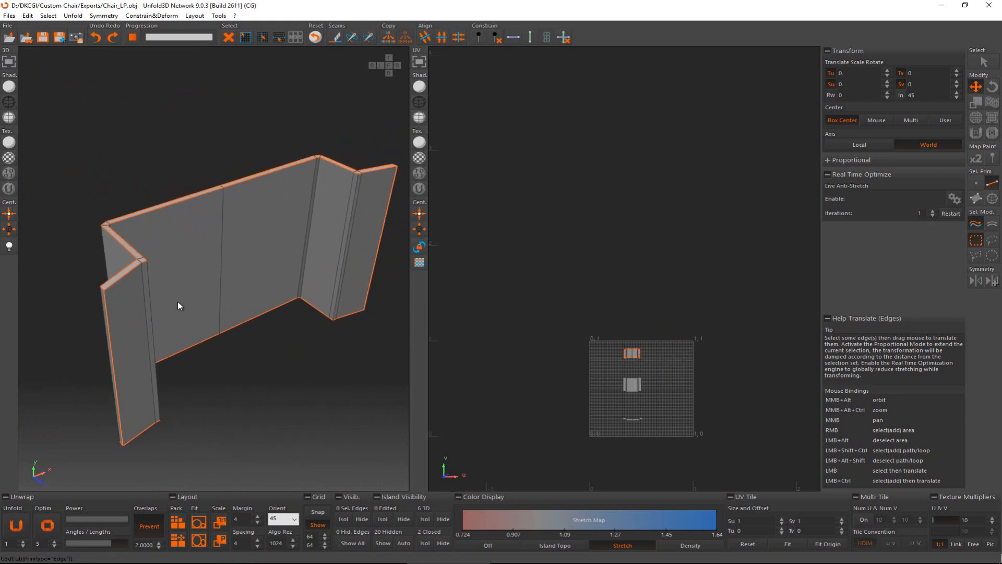
Step: Select all polygons along the thin upper rim of the middle bent bracket and cut around them as seams
middle_drag(178, 303, 172, 171)
scroll(220, 328, down, 3)
middle_drag(232, 379, 232, 308)
scroll(232, 307, up, 2)
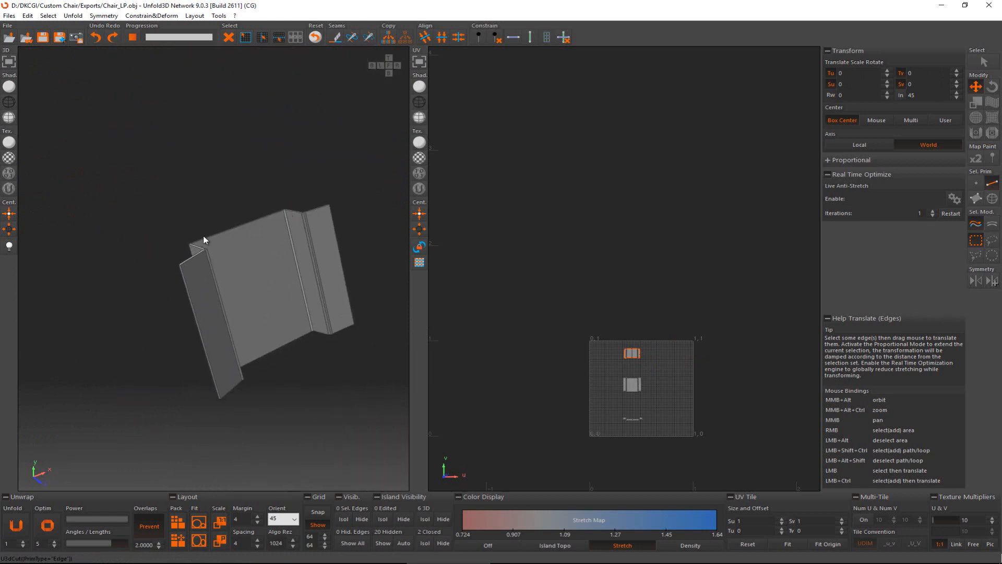
scroll(203, 237, up, 3)
click(208, 268)
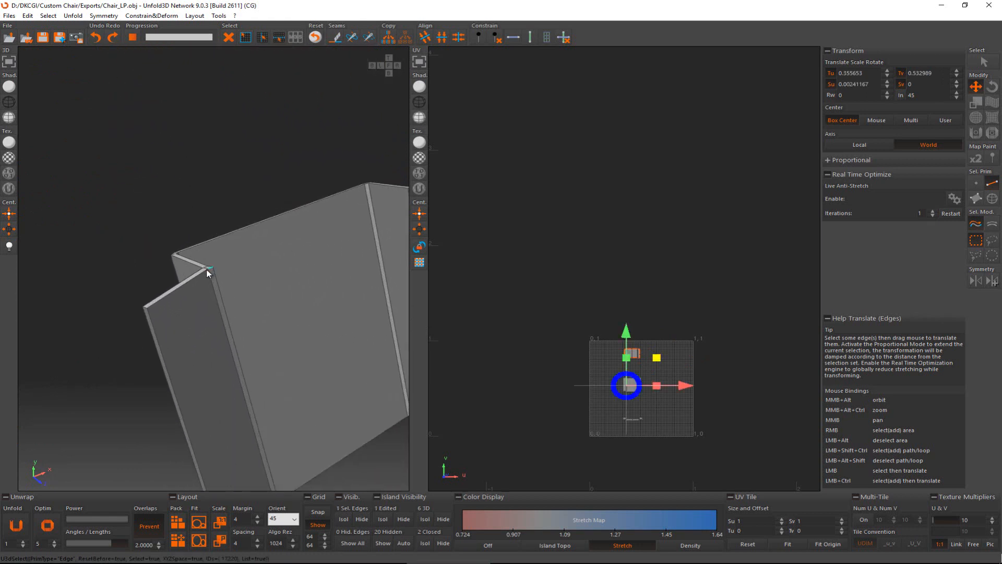
click(205, 270)
alt+middle_drag(206, 269, 249, 281)
alt+middle_drag(222, 306, 265, 368)
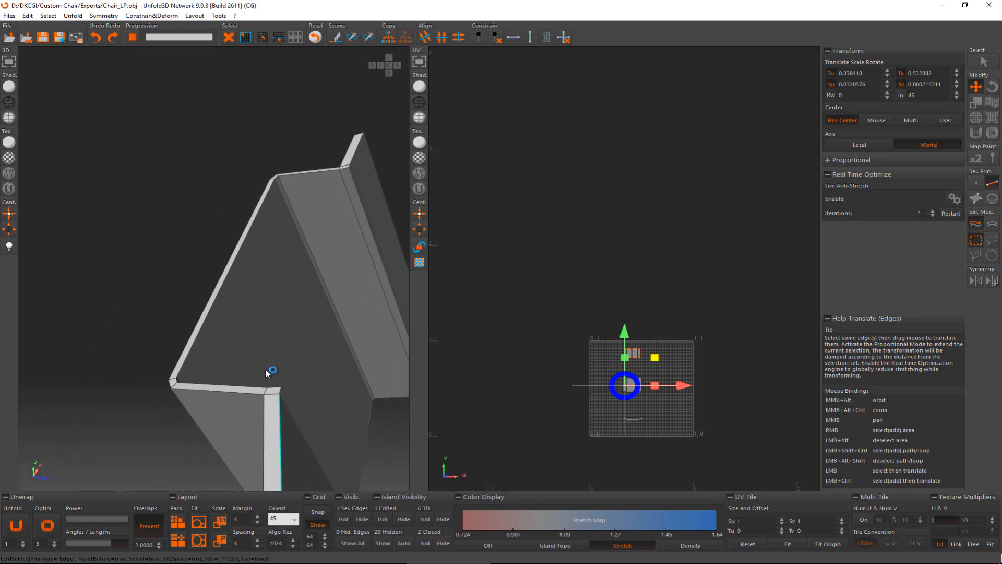
key(F3)
click(273, 397)
ctrl+click(272, 390)
ctrl+click(256, 389)
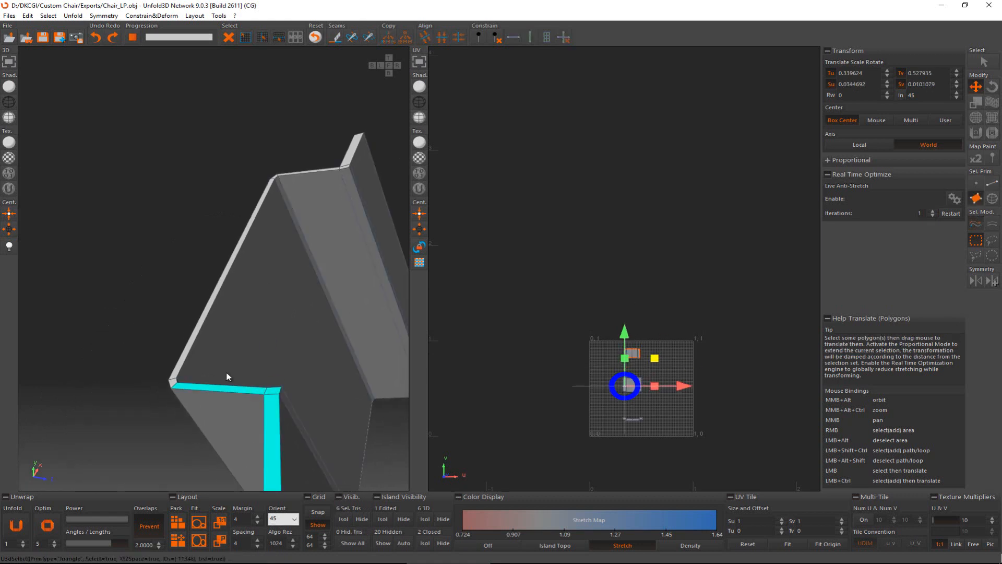
ctrl+click(173, 382)
ctrl+click(177, 373)
ctrl+click(274, 179)
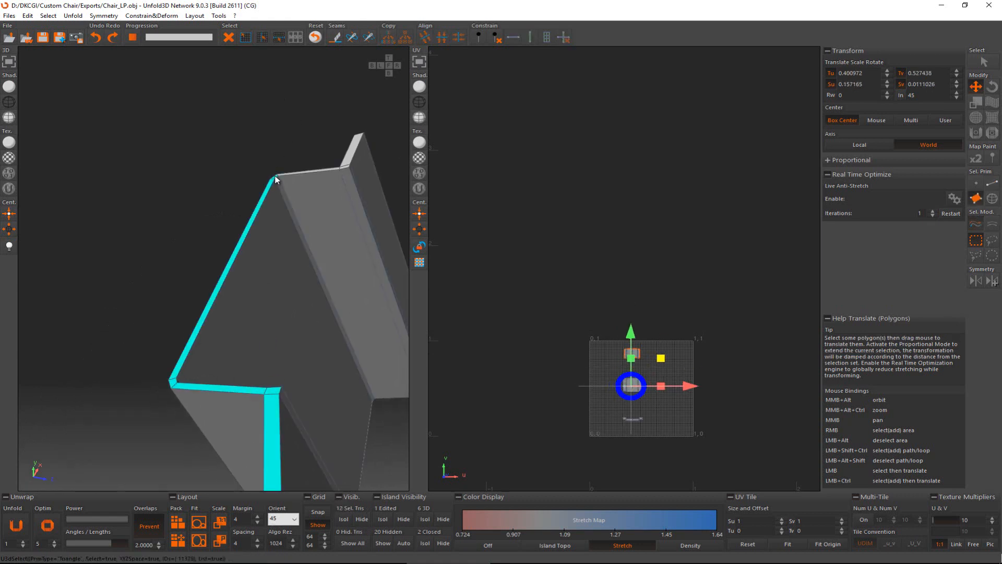
ctrl+click(324, 171)
ctrl+click(347, 168)
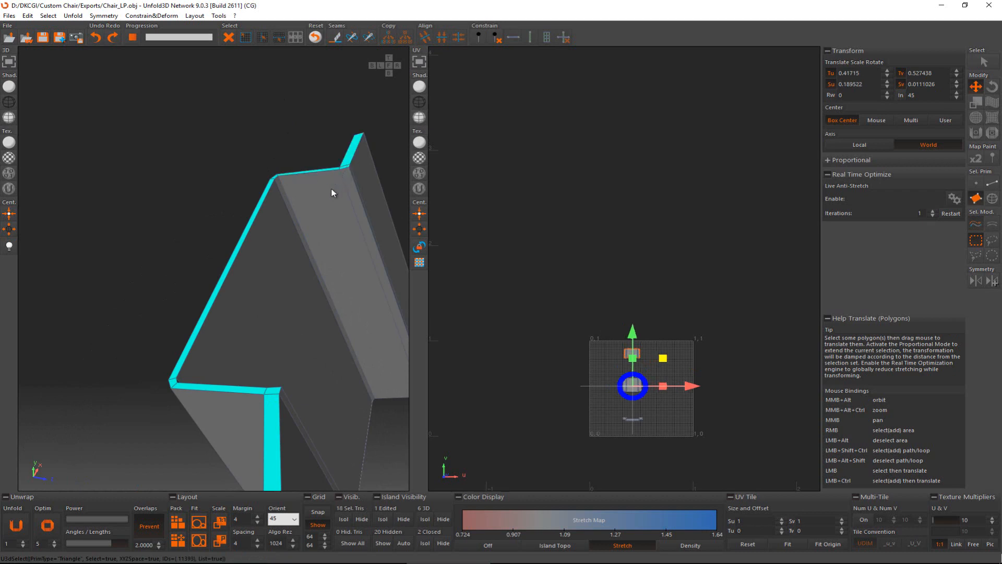
middle_drag(337, 229, 227, 251)
key(c)
Step: Select all polygons along the thin lower rim of the middle bracket and cut around them as seams
scroll(315, 177, down, 2)
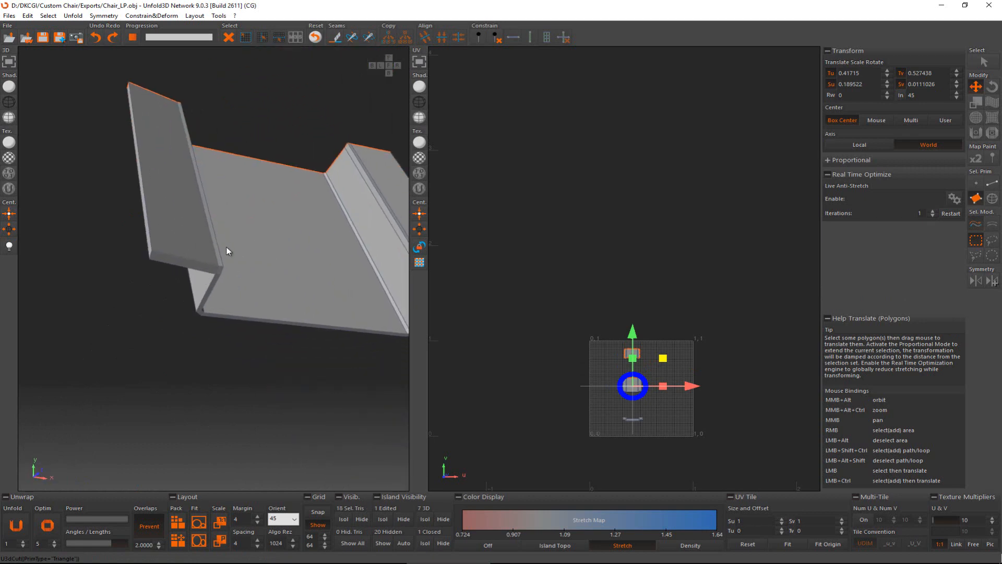
click(217, 271)
ctrl+click(214, 284)
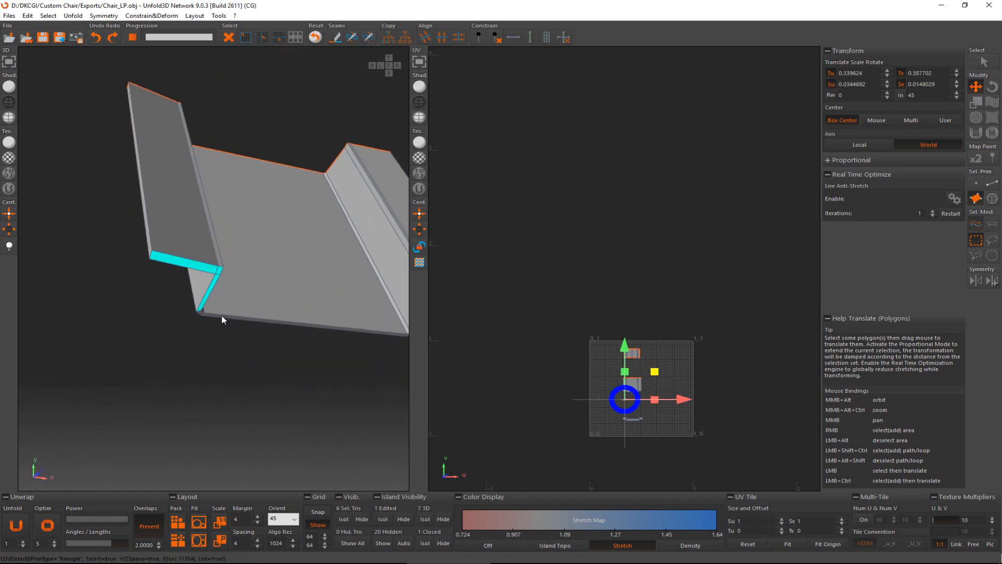
ctrl+click(204, 316)
ctrl+click(203, 313)
middle_drag(286, 308, 218, 300)
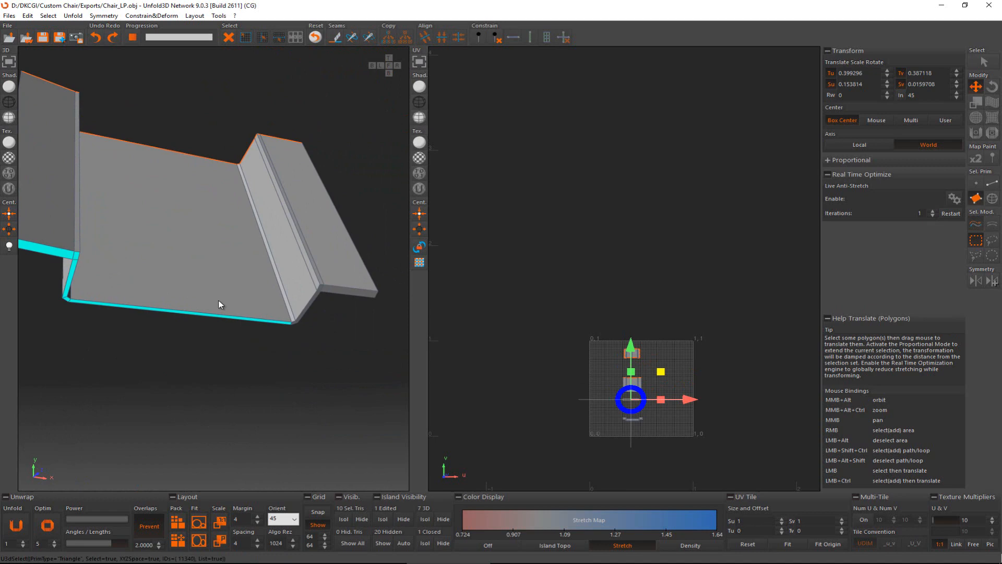
ctrl+click(301, 316)
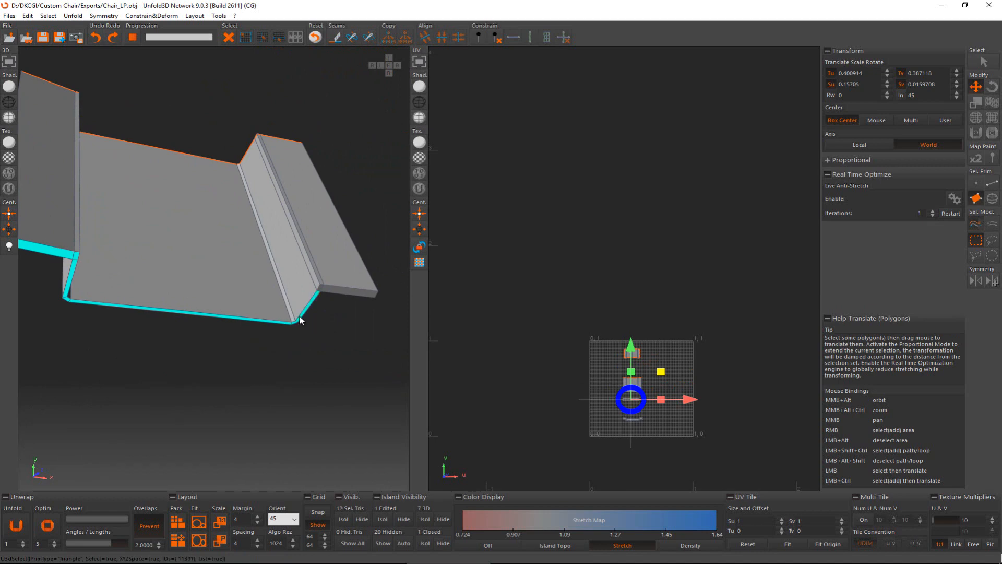
ctrl+click(331, 291)
key(c)
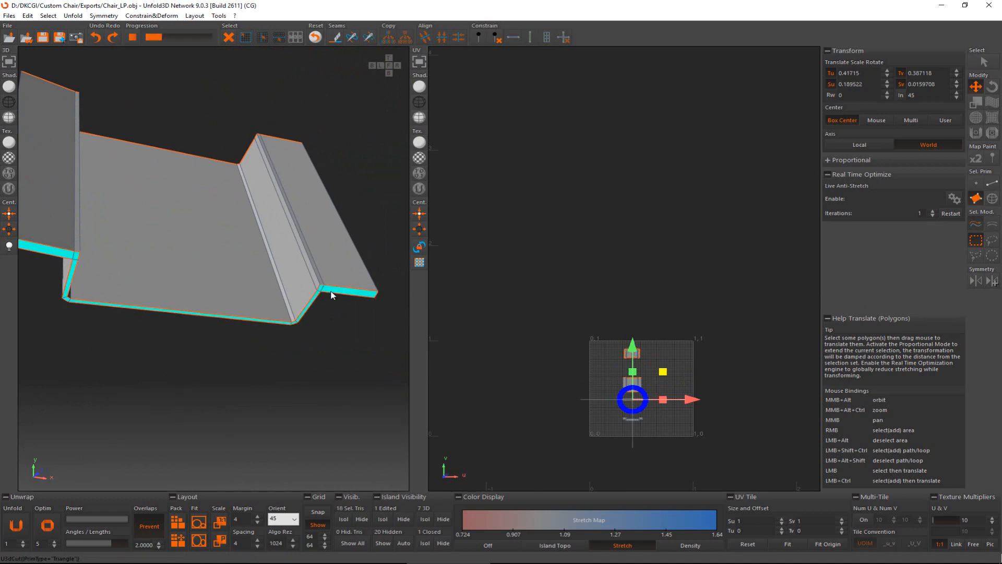
Step: Select the outer edge at each end of the middle bracket and cut both as seams
alt+middle_drag(331, 295, 34, 223)
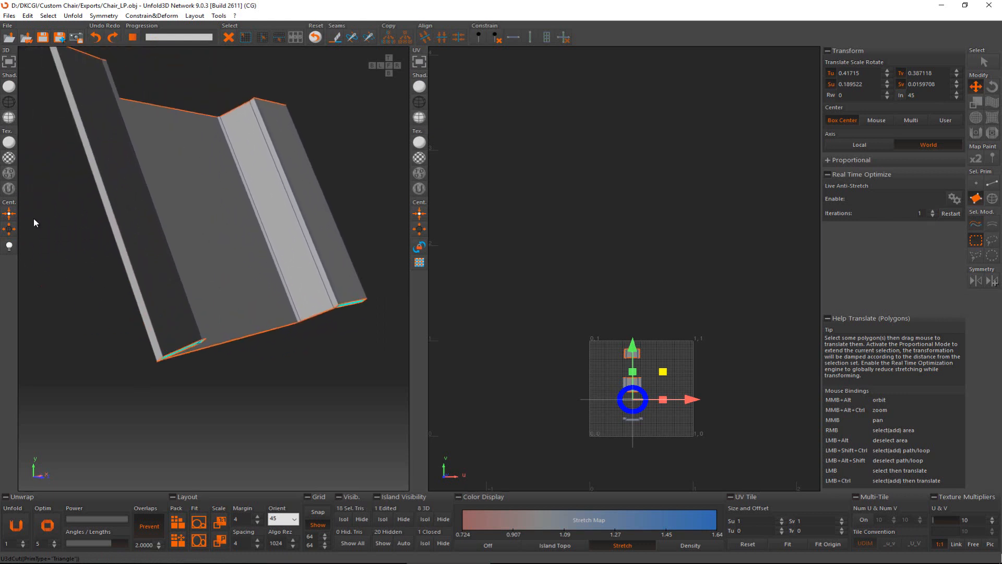
key(F2)
click(117, 224)
alt+middle_drag(224, 242, 151, 272)
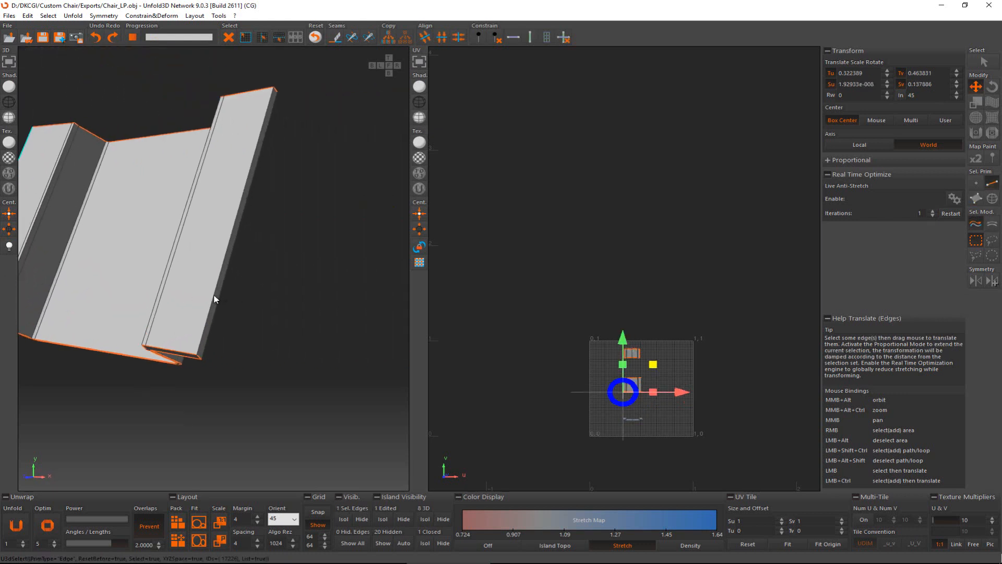
key(c)
Step: Select all polygons along one thin long rim of the lowest bracket and cut around them as seams
alt+middle_drag(217, 293, 268, 242)
key(F3)
click(232, 261)
ctrl+click(218, 260)
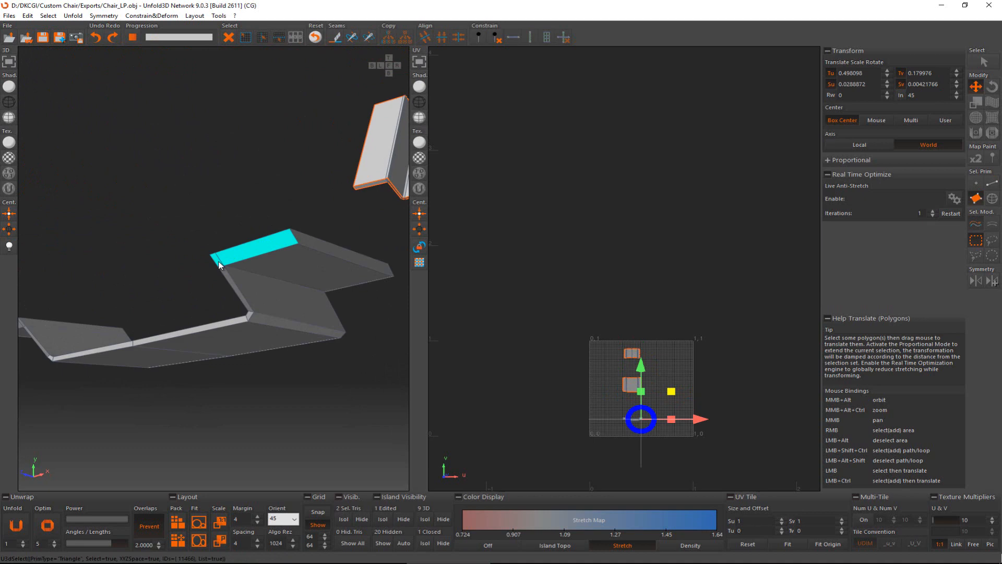
ctrl+click(237, 291)
ctrl+click(249, 315)
ctrl+click(239, 325)
alt+middle_drag(223, 320, 130, 228)
ctrl+click(379, 211)
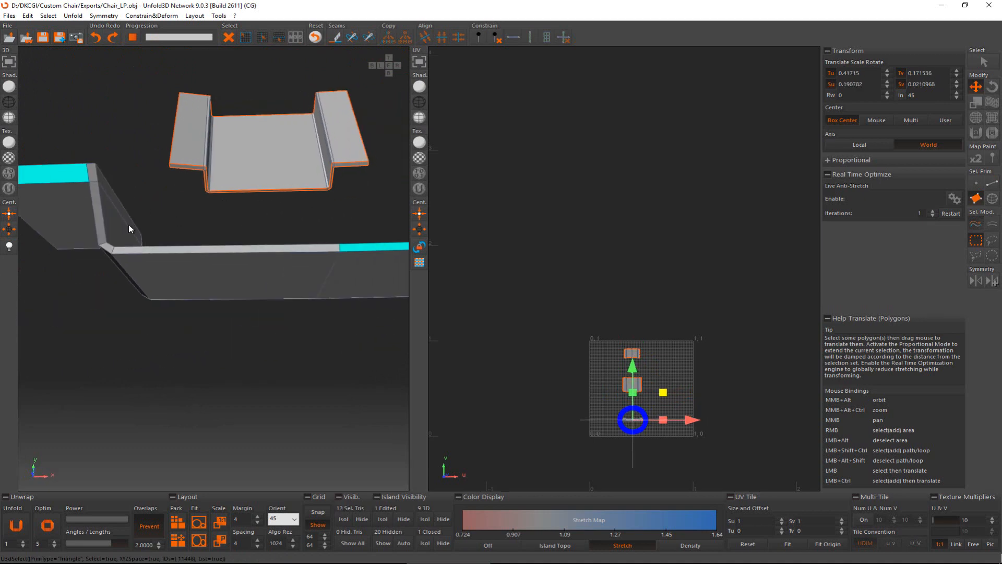
ctrl+click(99, 219)
ctrl+click(120, 250)
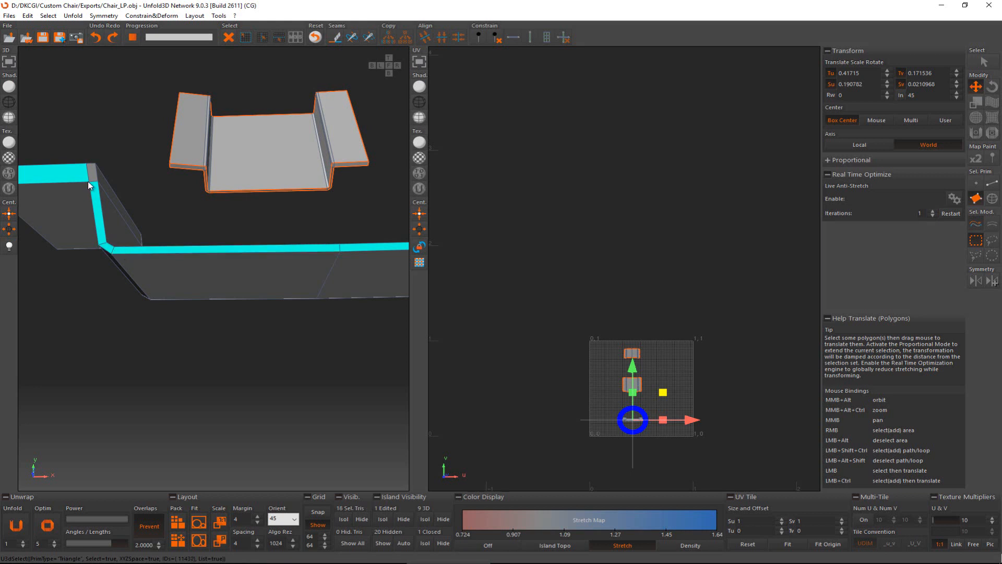
scroll(166, 203, down, 3)
middle_drag(240, 185, 399, 214)
key(c)
Step: Select all polygons along the opposite thin long rim of the lowest bracket and cut around them as seams
scroll(307, 332, up, 4)
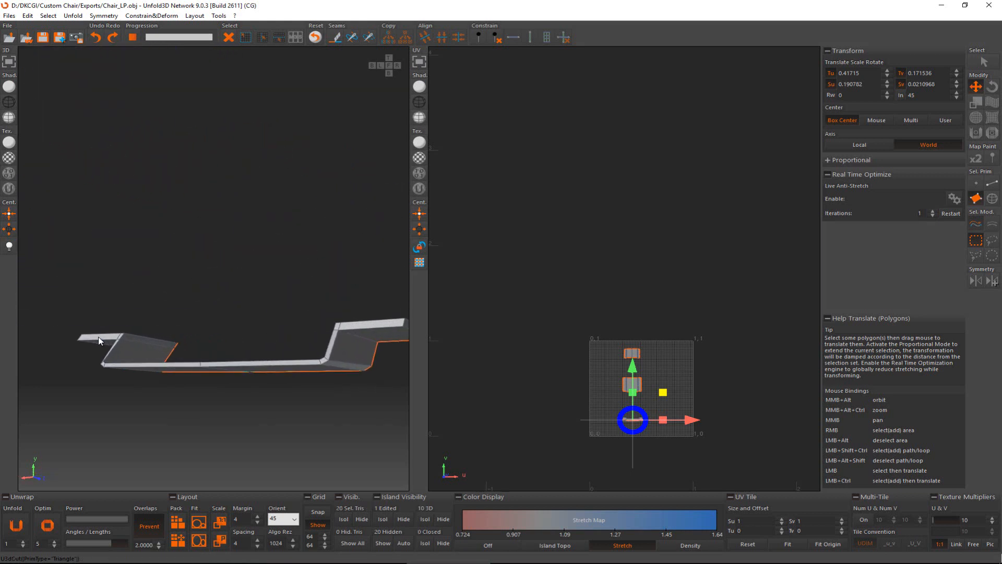
click(100, 336)
scroll(120, 334, up, 2)
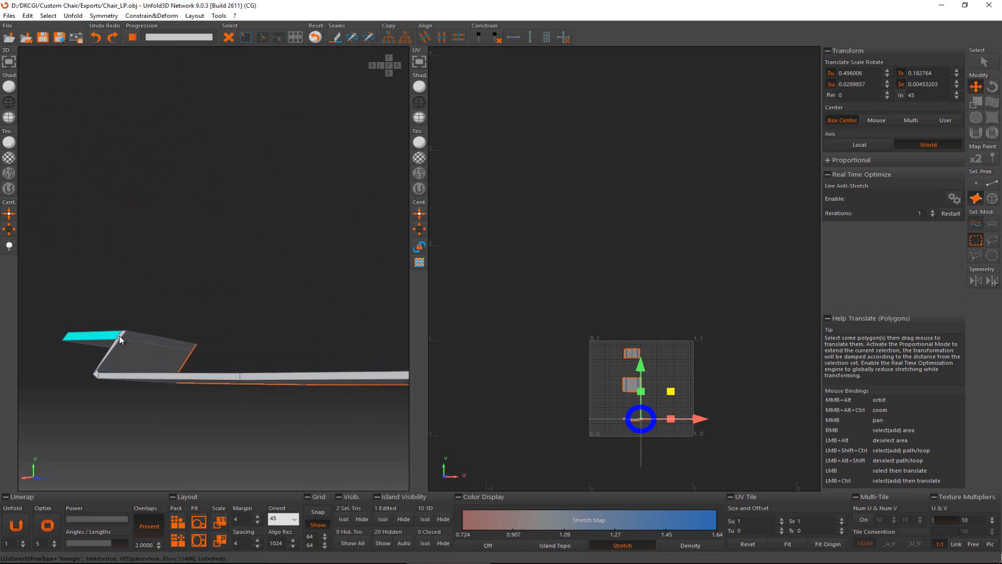
ctrl+click(118, 341)
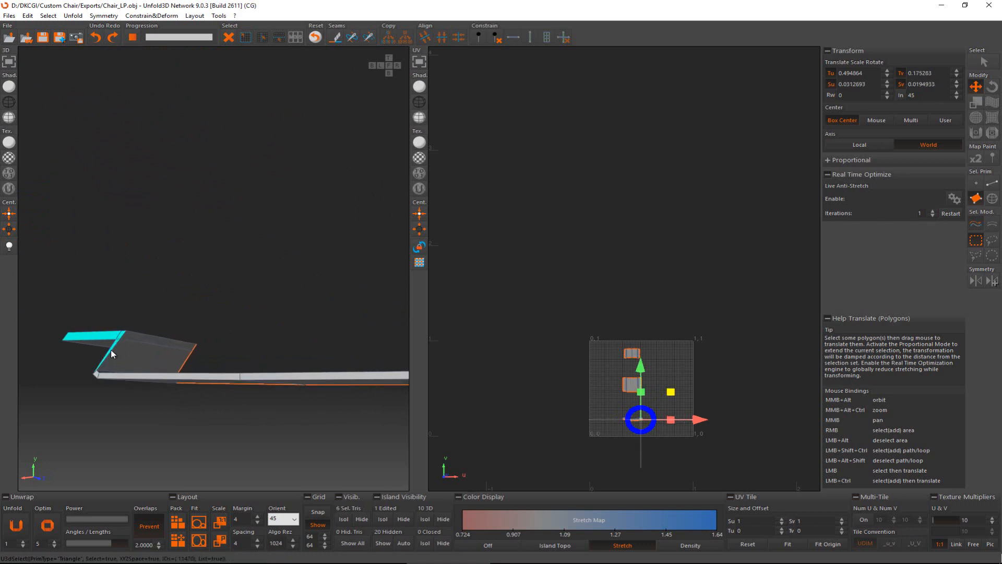
ctrl+click(96, 374)
ctrl+click(123, 375)
middle_drag(215, 340, 20, 351)
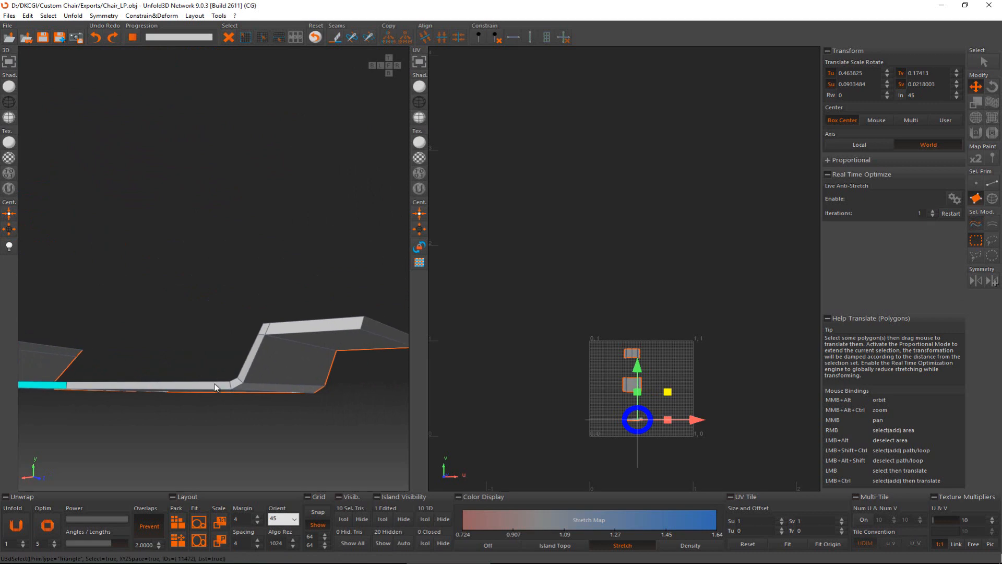
ctrl+click(216, 385)
ctrl+click(236, 383)
ctrl+click(262, 335)
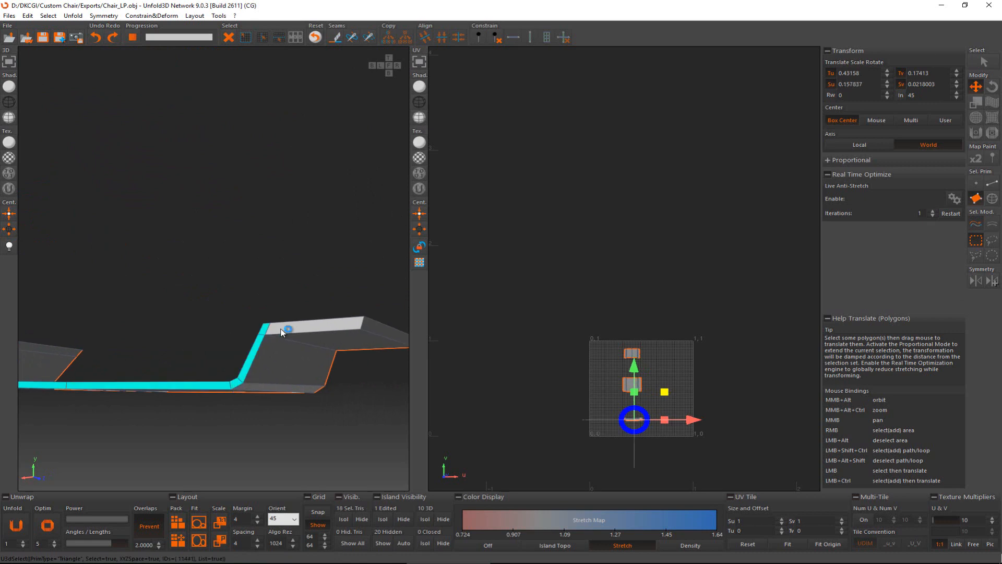
ctrl+click(287, 326)
Step: Select the short outer edge at each end of the lowest bracket and cut both as seams
key(F2)
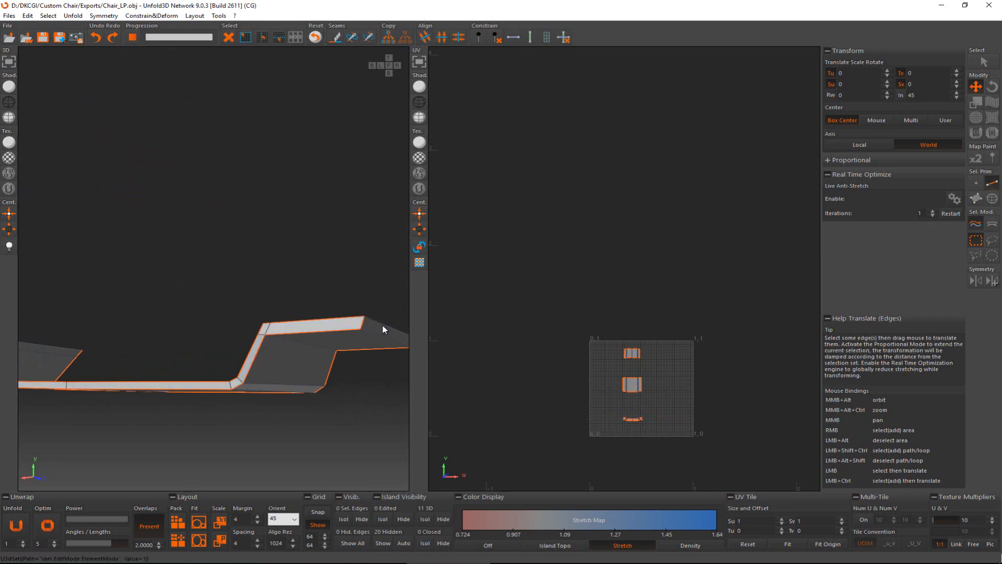
click(382, 323)
alt+middle_drag(212, 287, 789, 258)
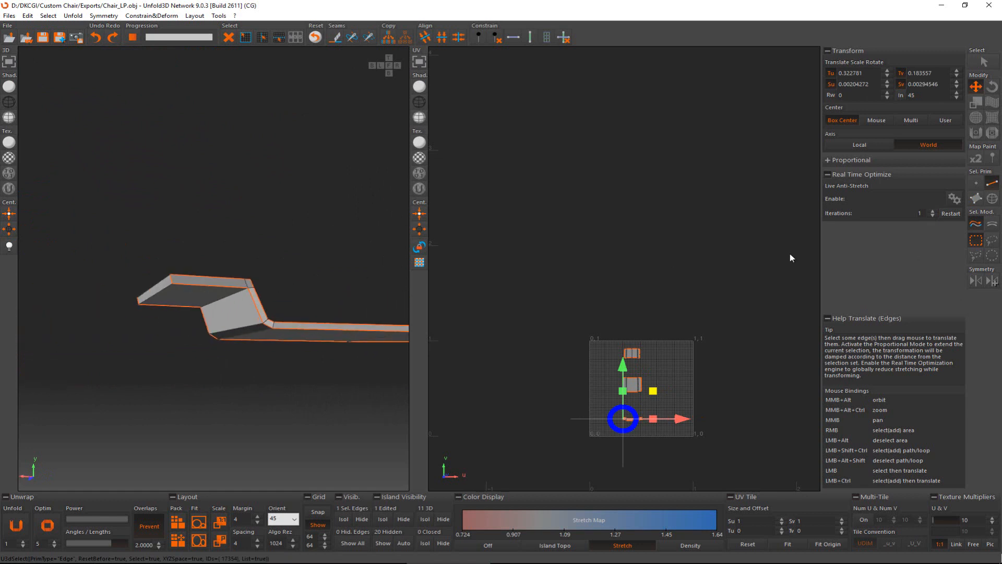
key(c)
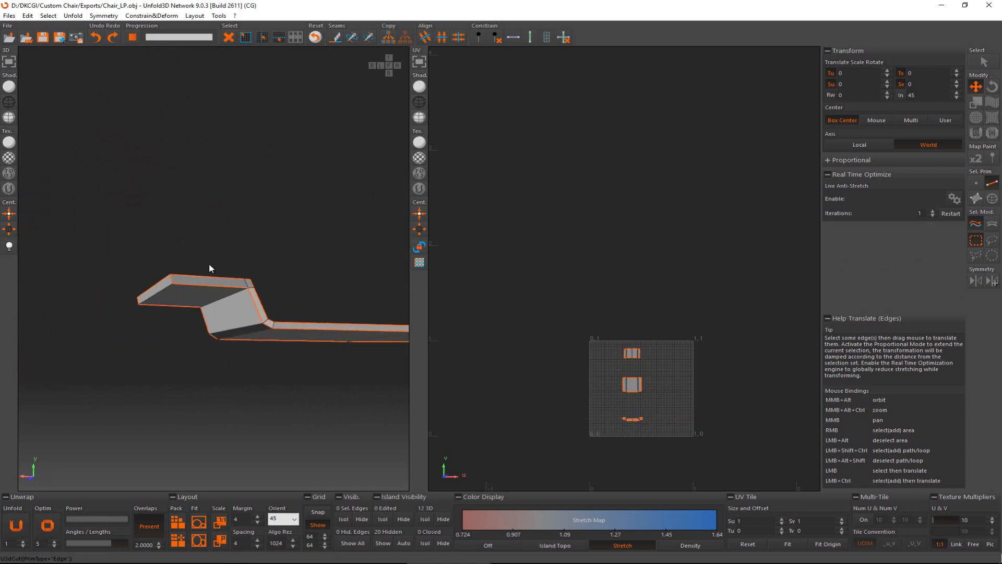
Step: Select all islands of the three brackets and unfold them
alt+middle_drag(208, 268, 131, 256)
scroll(131, 257, down, 4)
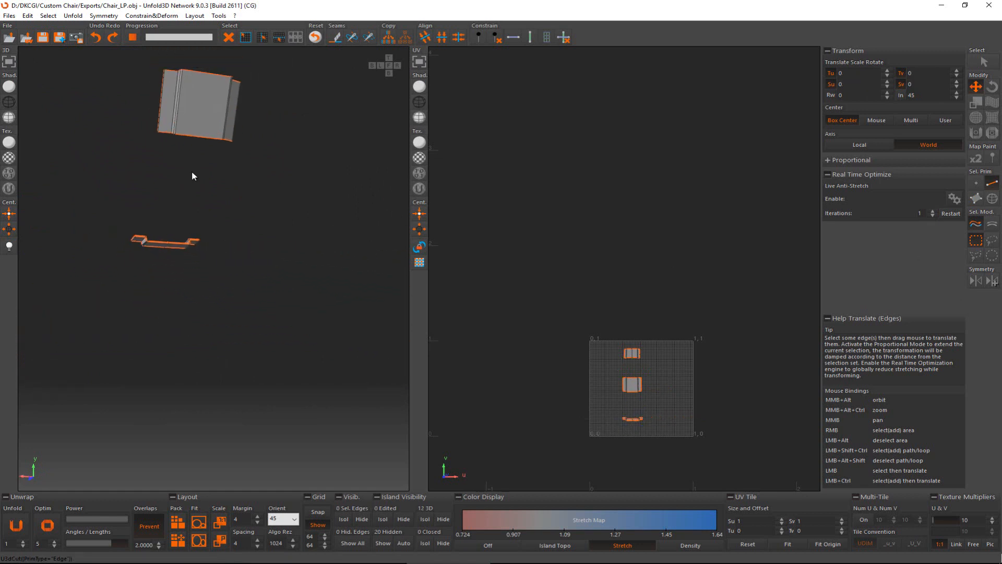
middle_drag(192, 171, 190, 292)
scroll(190, 292, down, 2)
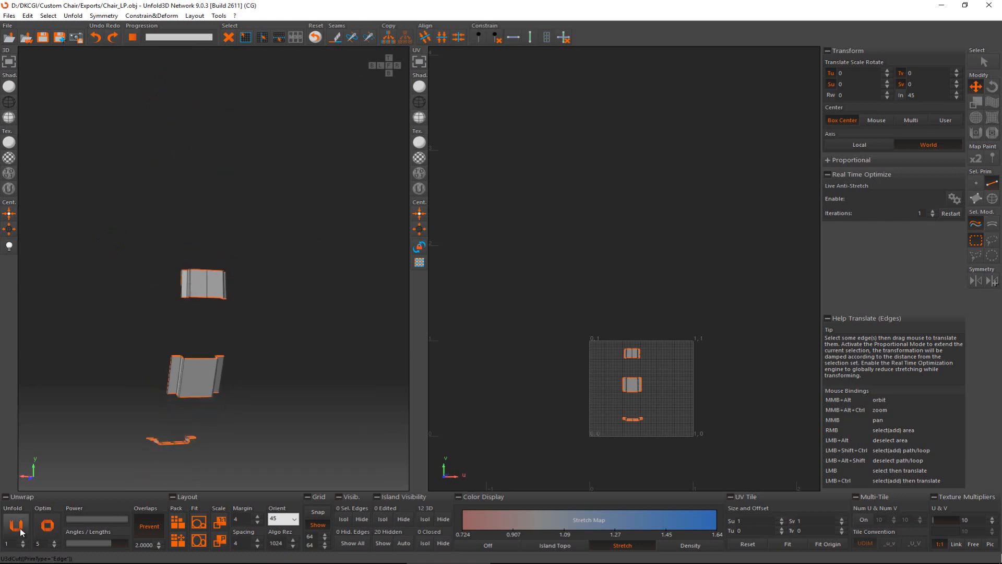
key(F4)
click(277, 255)
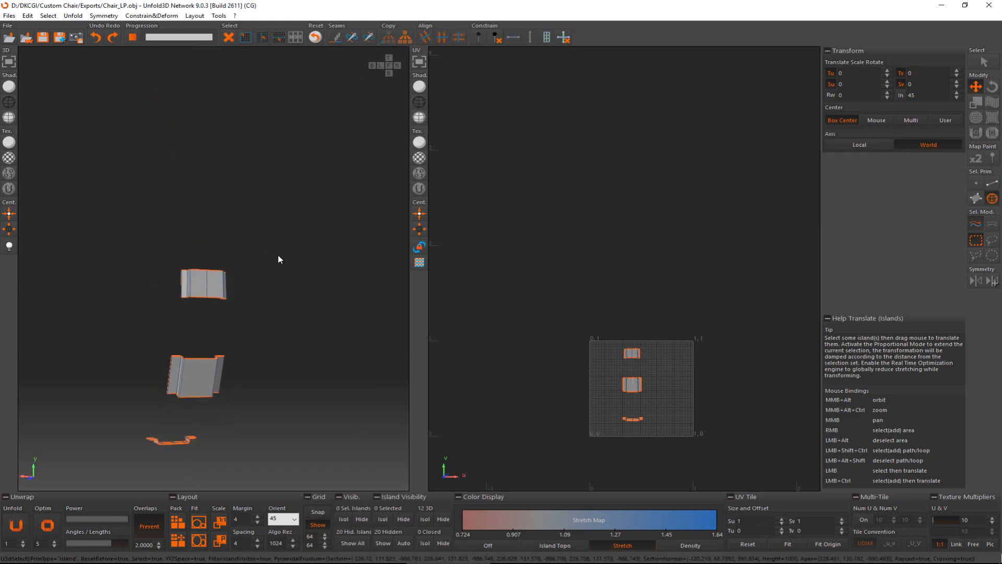
right_drag(307, 192, 31, 521)
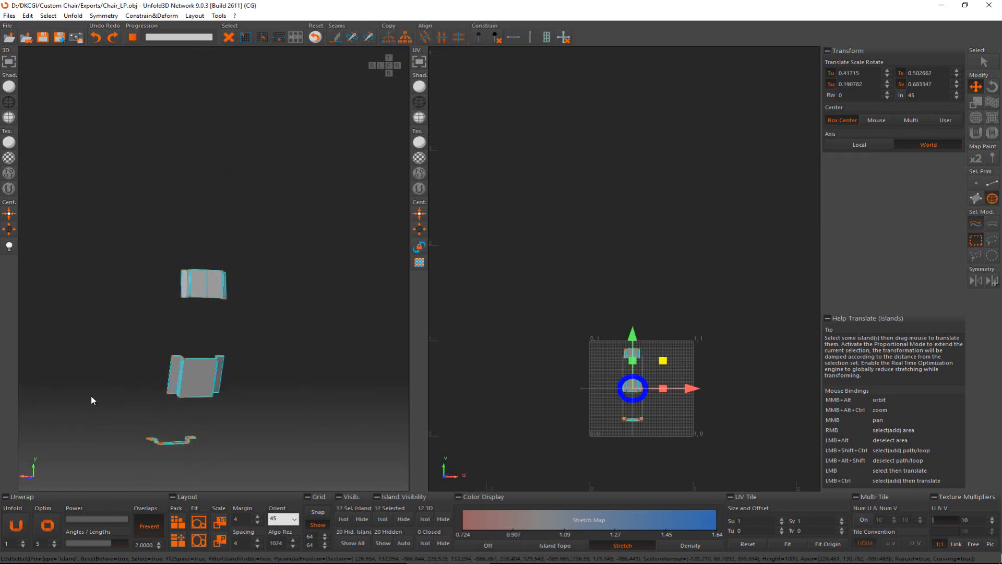
click(24, 523)
Step: Optimize the selected unfolded bracket islands
scroll(688, 391, up, 5)
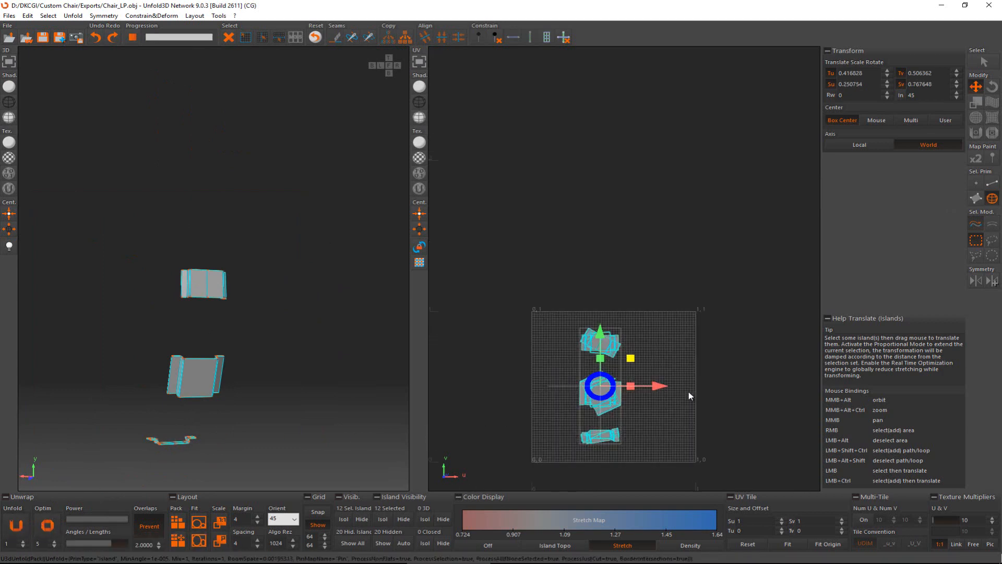
scroll(562, 349, up, 8)
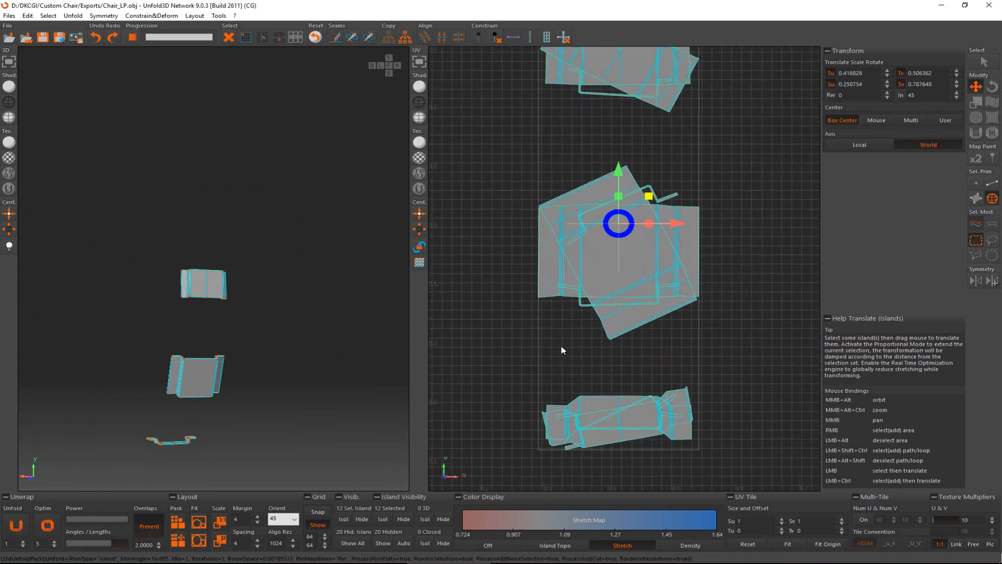
click(52, 522)
scroll(572, 303, down, 3)
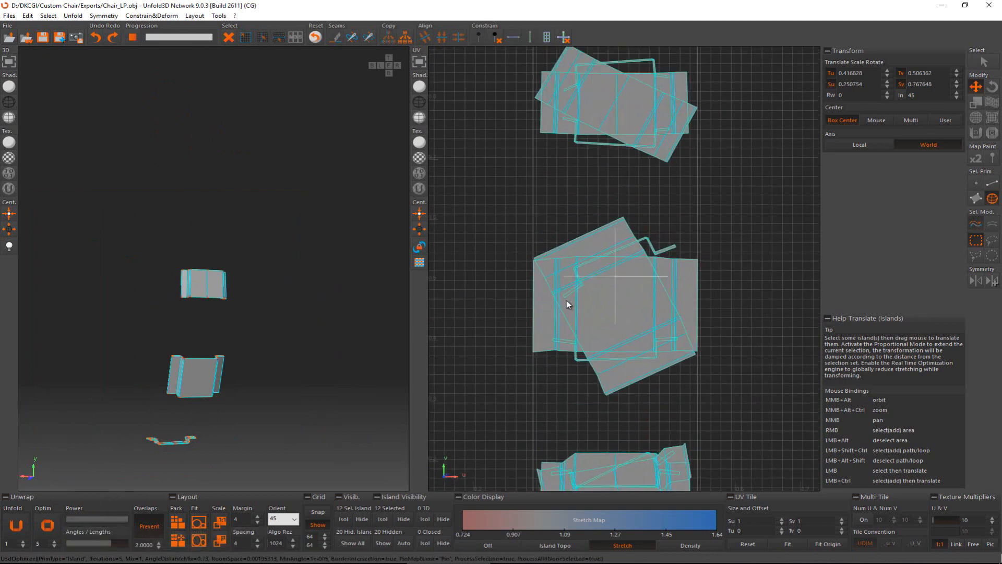
Step: Move the middle bracket's two large panel islands apart, clear of the rim strips, and rotate the tilted one roughly level
drag(606, 306, 700, 250)
click(624, 287)
click(536, 280)
drag(538, 280, 711, 340)
key(e)
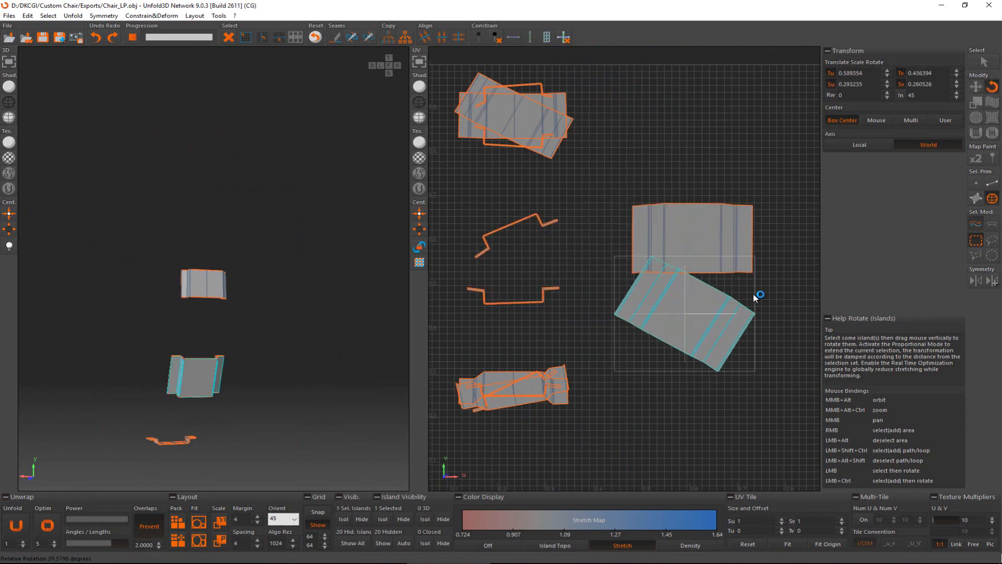
drag(756, 291, 753, 280)
Step: Straighten the lowest bracket's tilted panel island and stack both of its panels beneath the middle bracket's panels
drag(541, 393, 701, 387)
key(w)
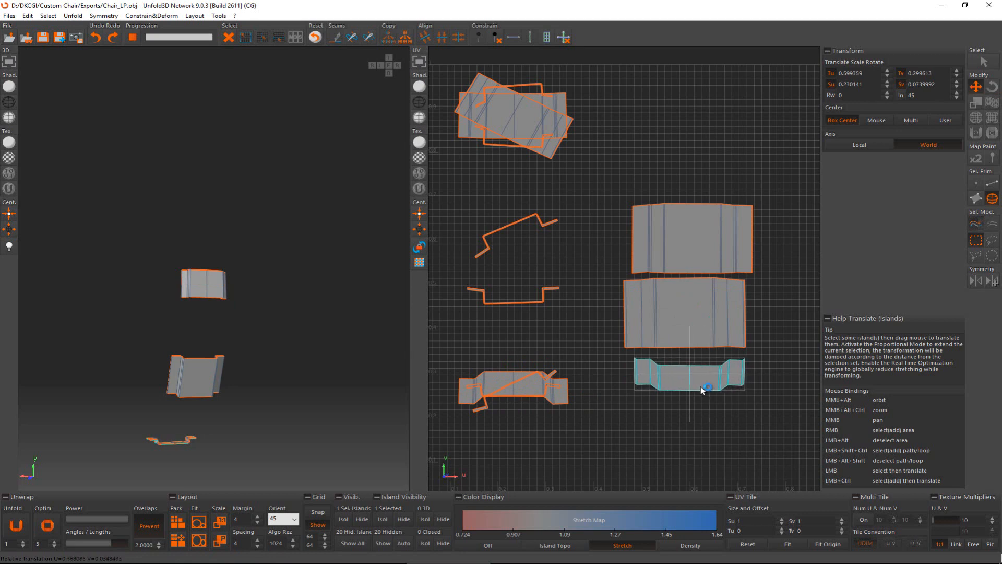
drag(522, 388, 693, 411)
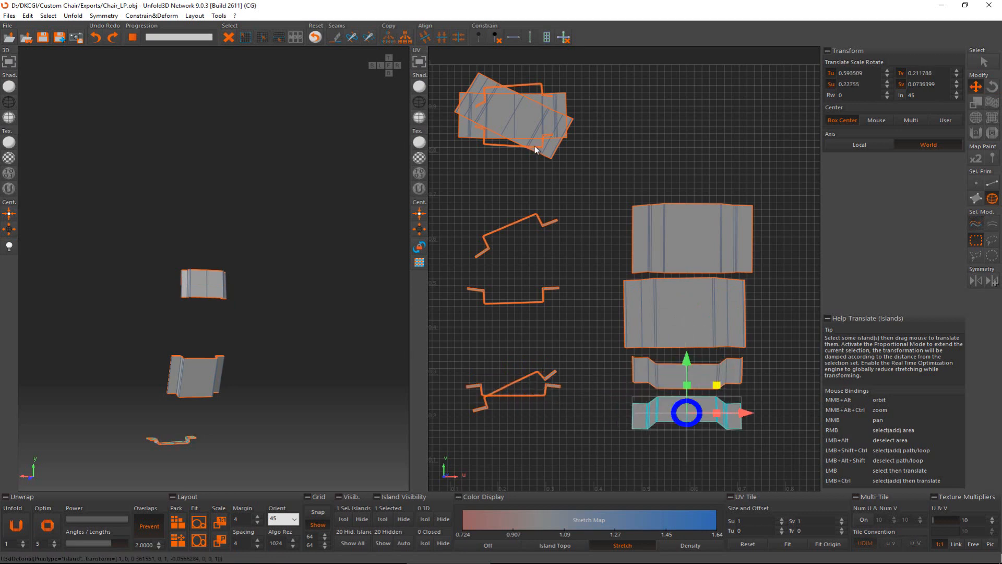
Step: Straighten the top bracket's tilted panel island and stack both of its panels above the middle bracket's panels
drag(534, 145, 697, 178)
key(e)
key(w)
drag(544, 114, 722, 115)
middle_drag(646, 171, 639, 201)
scroll(641, 204, down, 1)
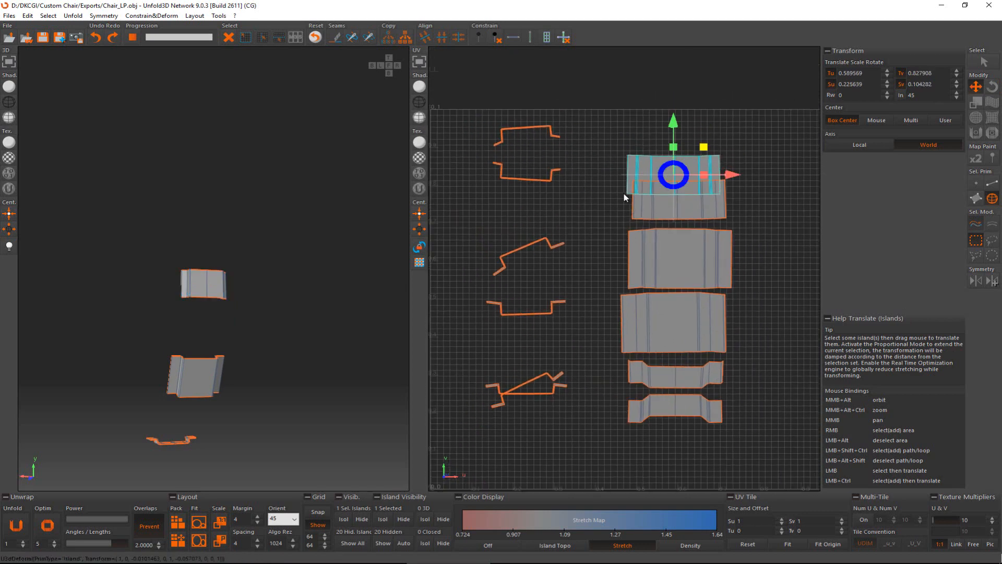
click(597, 195)
middle_drag(623, 180, 586, 212)
scroll(586, 213, down, 2)
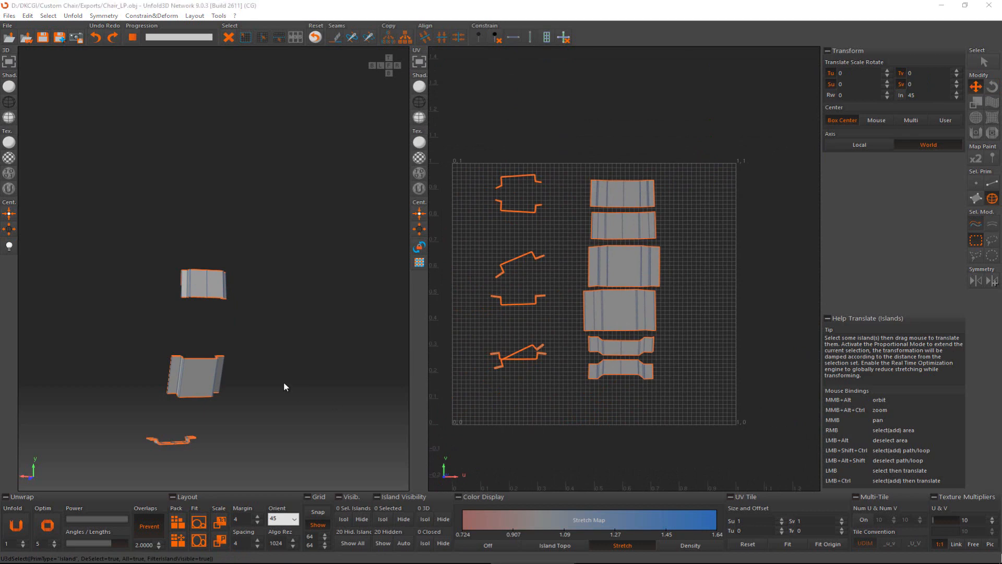
Step: Show all hidden islands so the complete chair and its full UV layout are displayed
middle_drag(283, 381, 339, 379)
scroll(292, 369, down, 1)
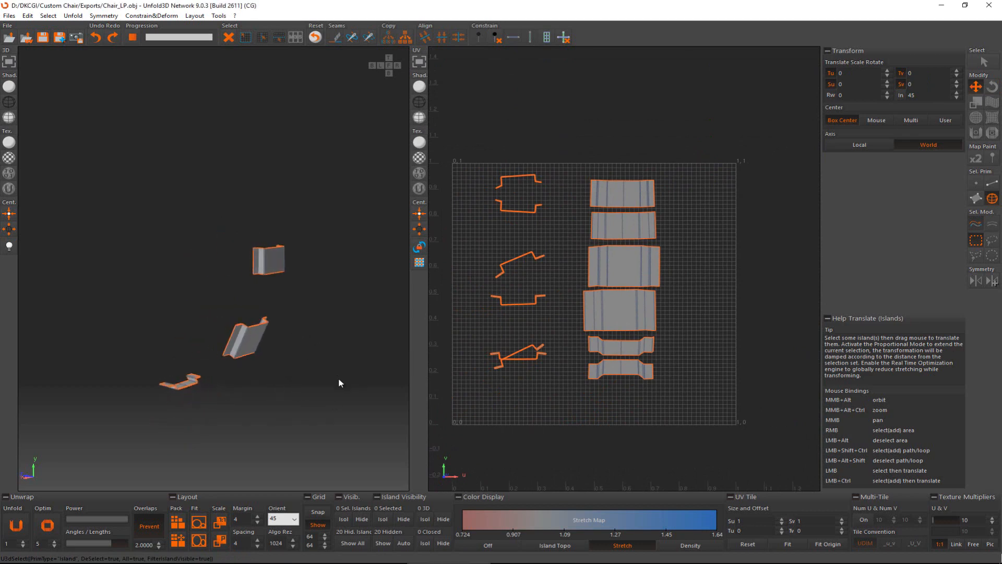
click(384, 544)
scroll(206, 306, down, 5)
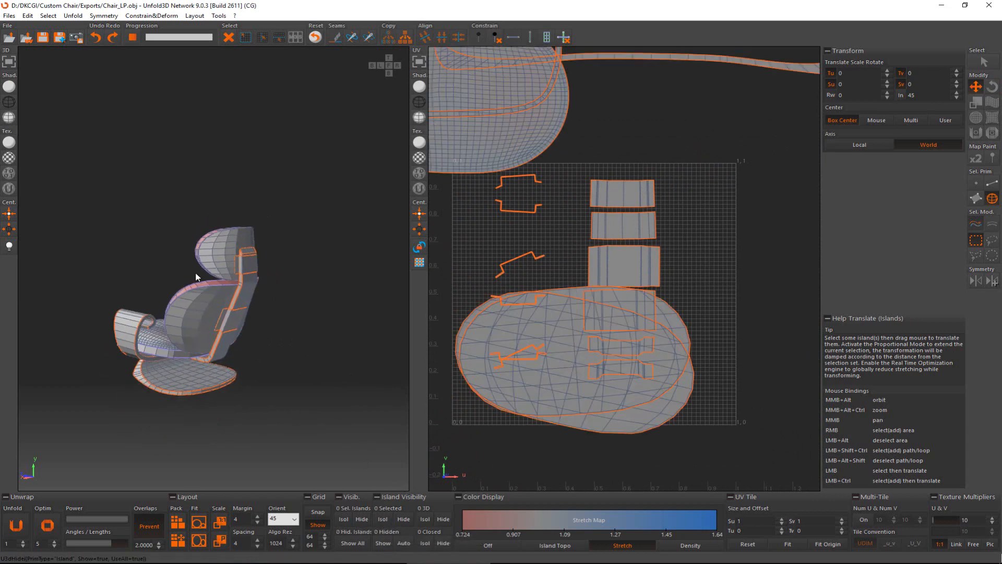
scroll(567, 262, down, 8)
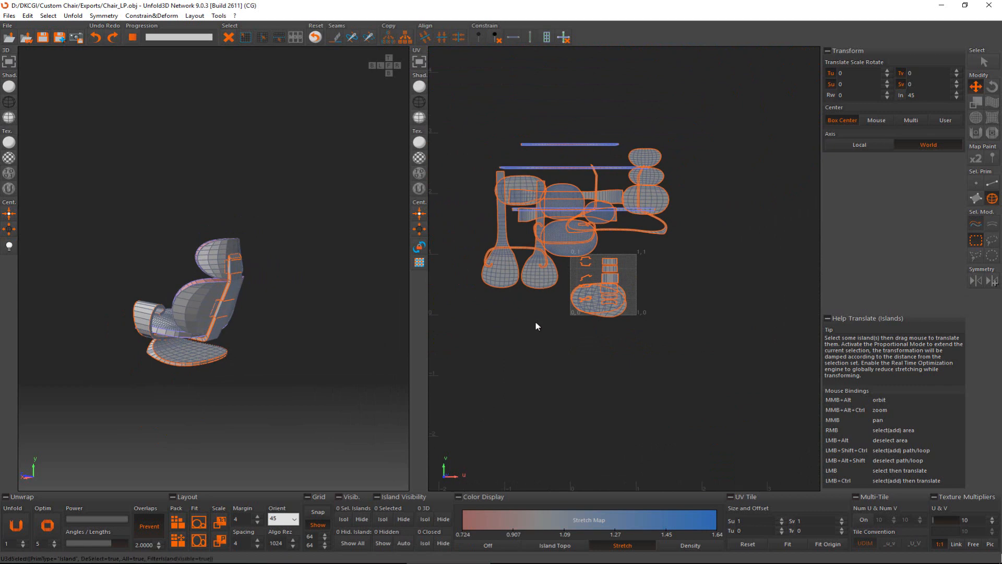
drag(536, 319, 518, 356)
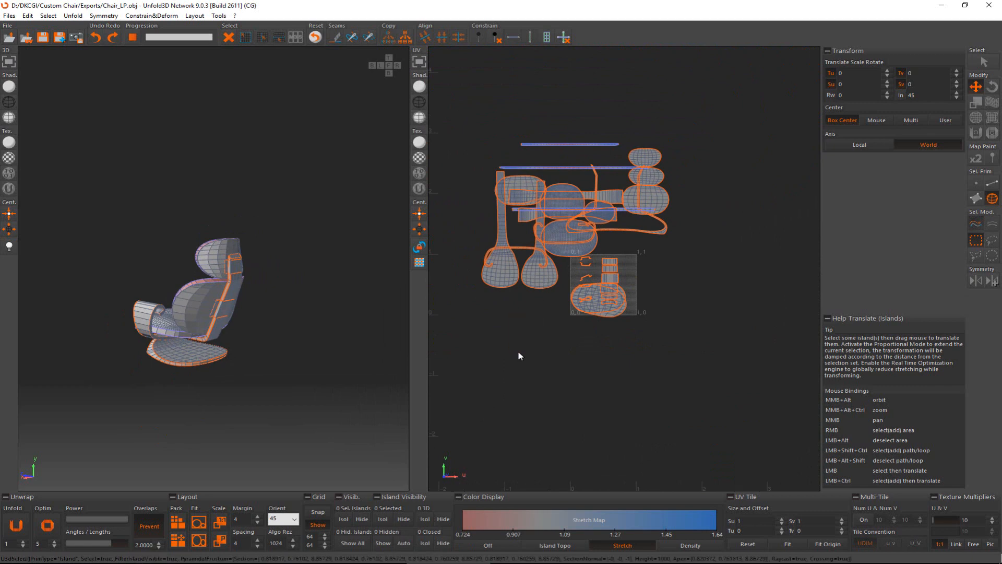
click(515, 356)
key(ctrl+z)
key(ctrl+z)
key(ctrl+z)
key(ctrl+z)
key(ctrl+z)
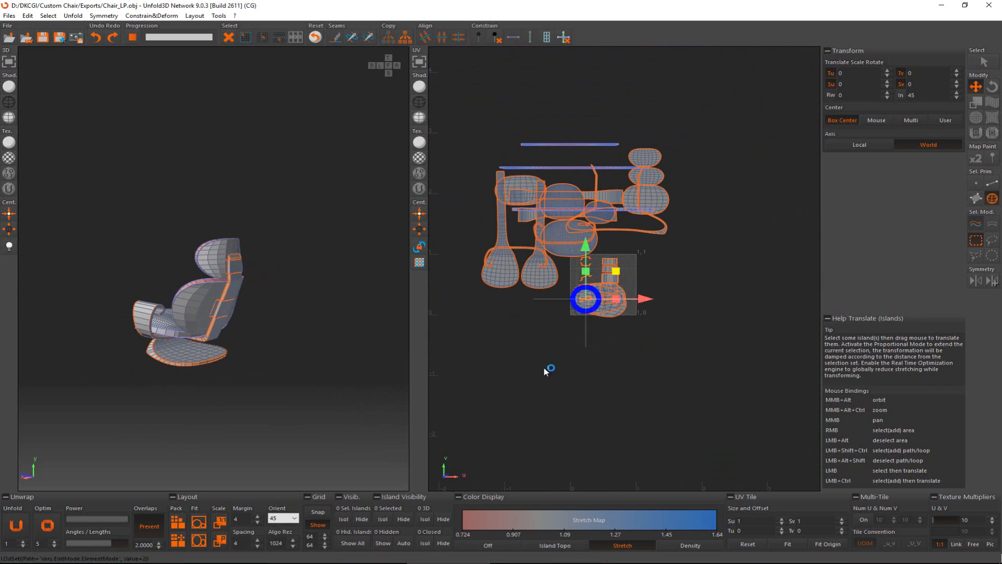
click(523, 370)
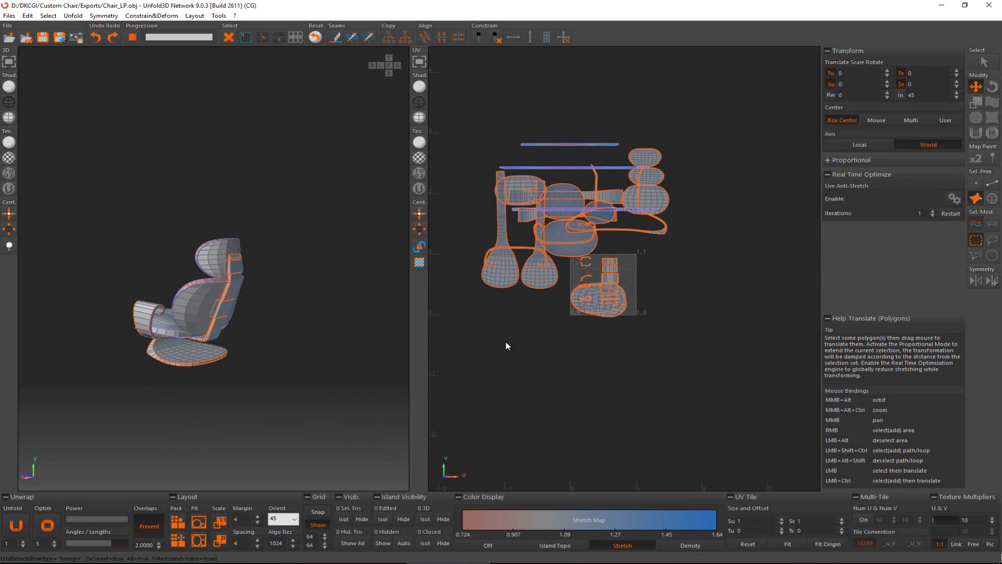
Step: Optimize the UVs of all the chair's islands with nothing selected
click(48, 524)
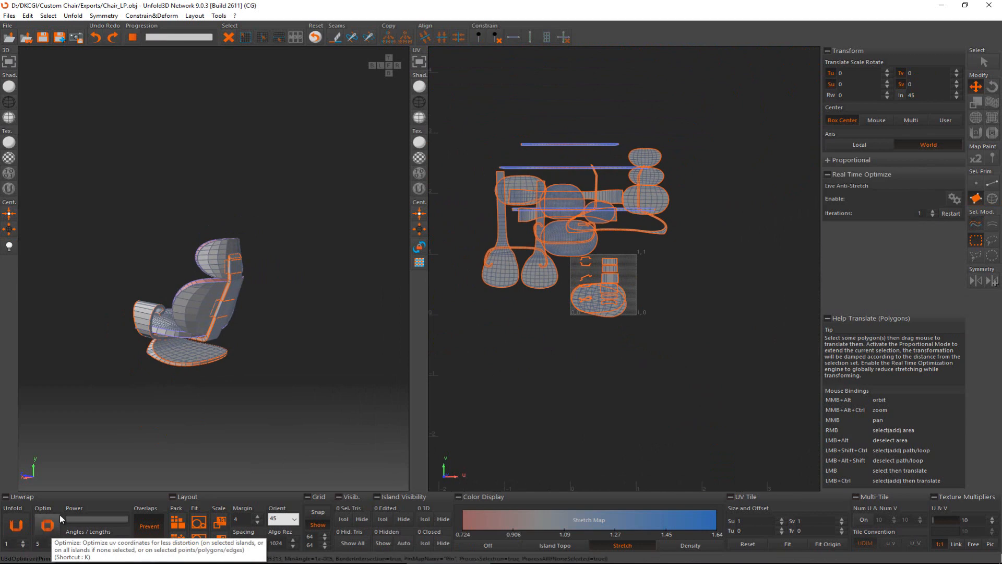
scroll(573, 222, up, 6)
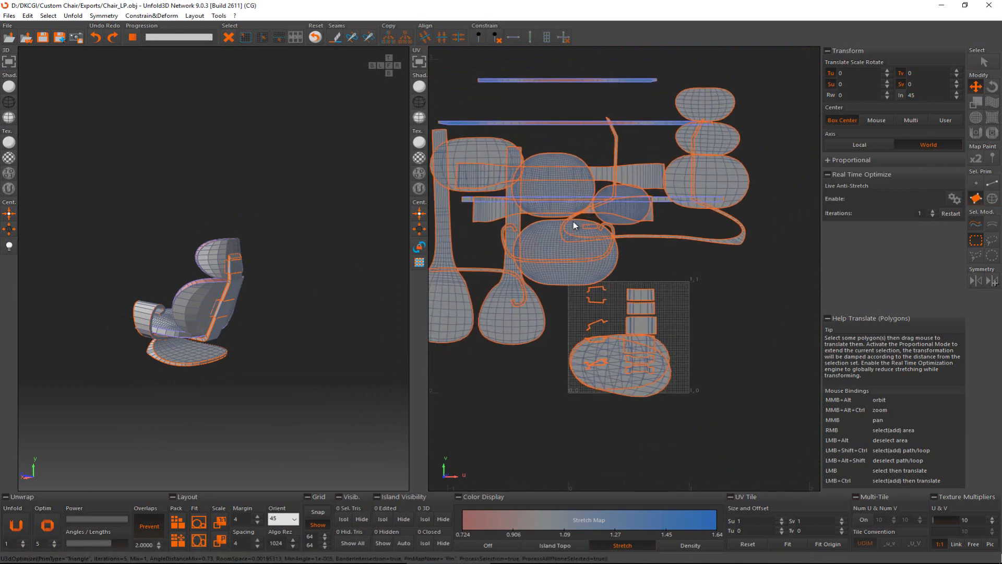
scroll(573, 222, down, 8)
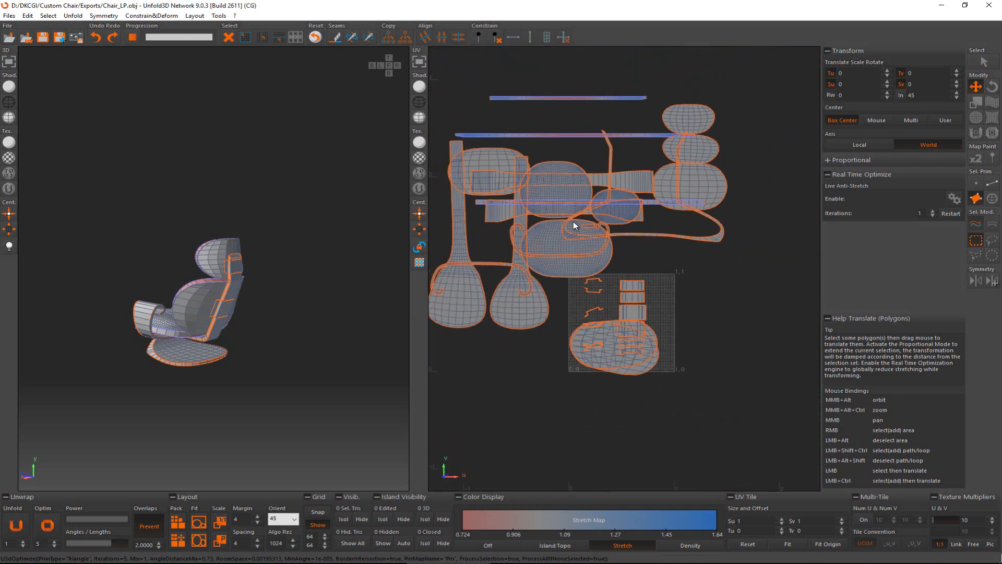
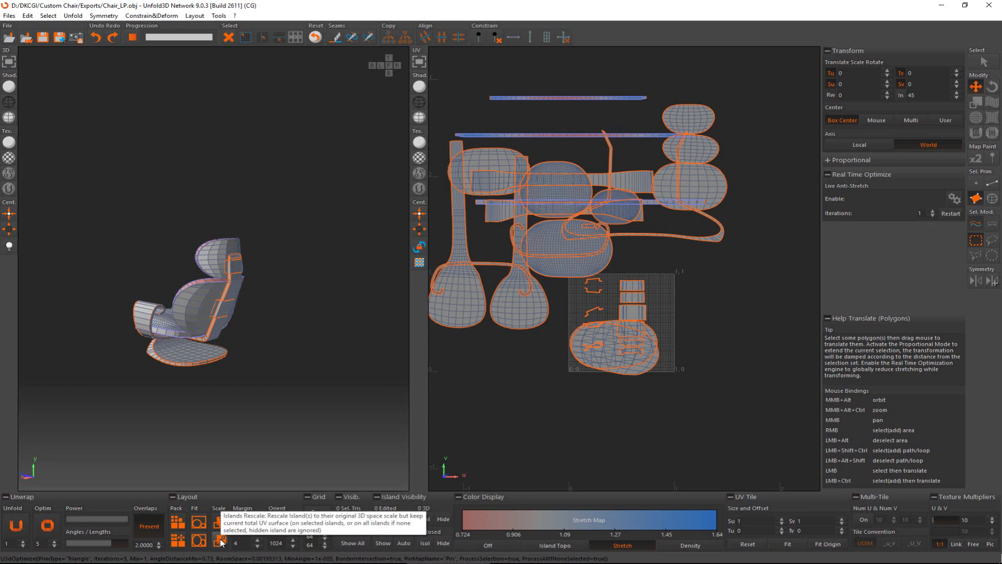
Step: Rescale all islands to their original 3D proportions and pack them into the tile, keeping their current orientation and scale
click(220, 542)
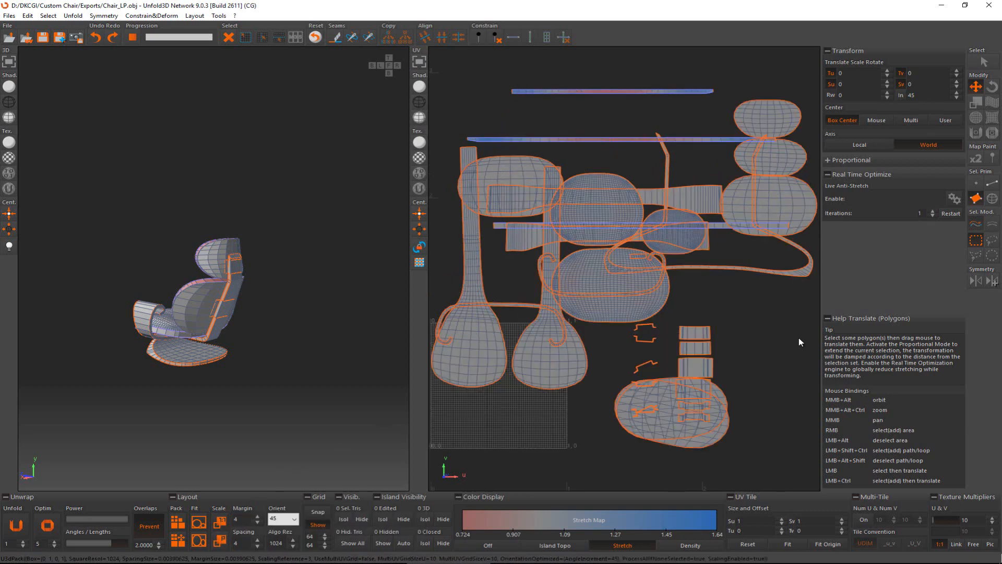
scroll(617, 295, down, 2)
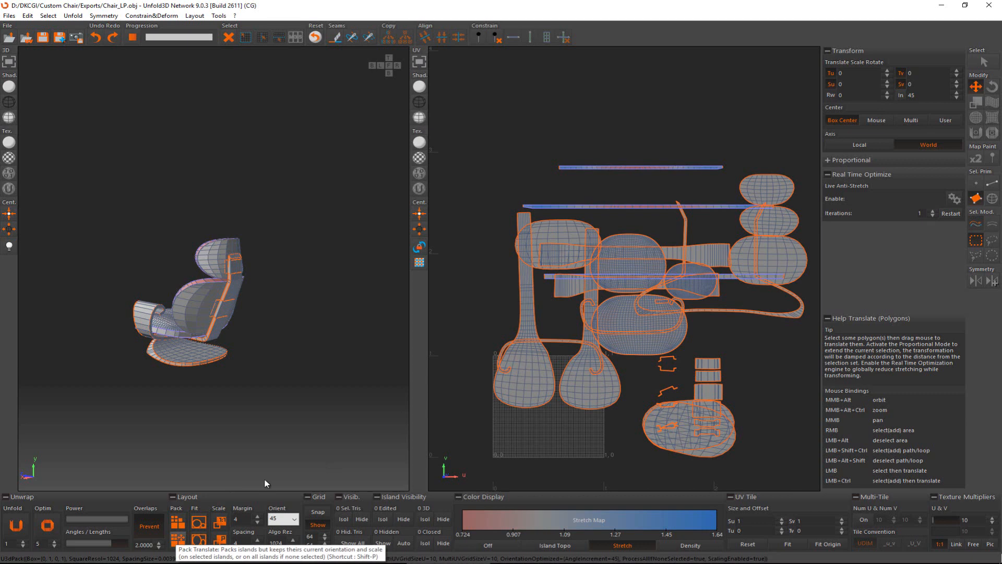
click(184, 544)
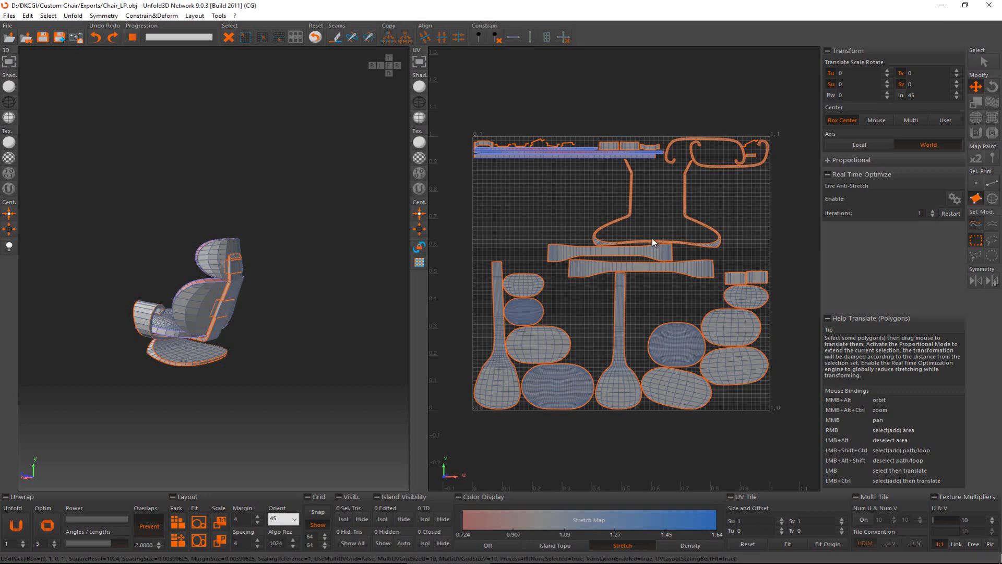
Step: Rotate the tilted bracket rim strip level and nest it against the first rim strip above the long bands
scroll(651, 202, up, 3)
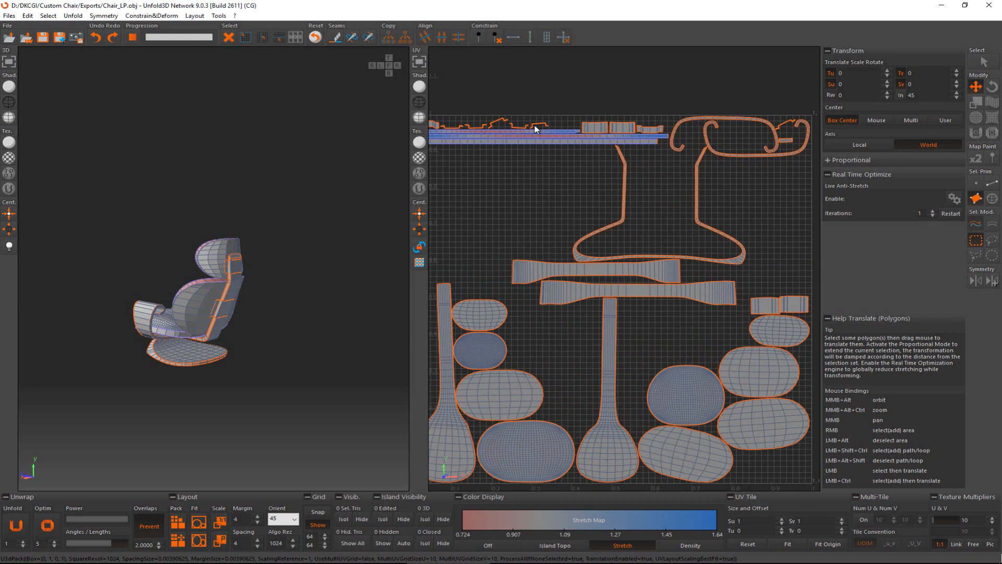
scroll(536, 129, up, 5)
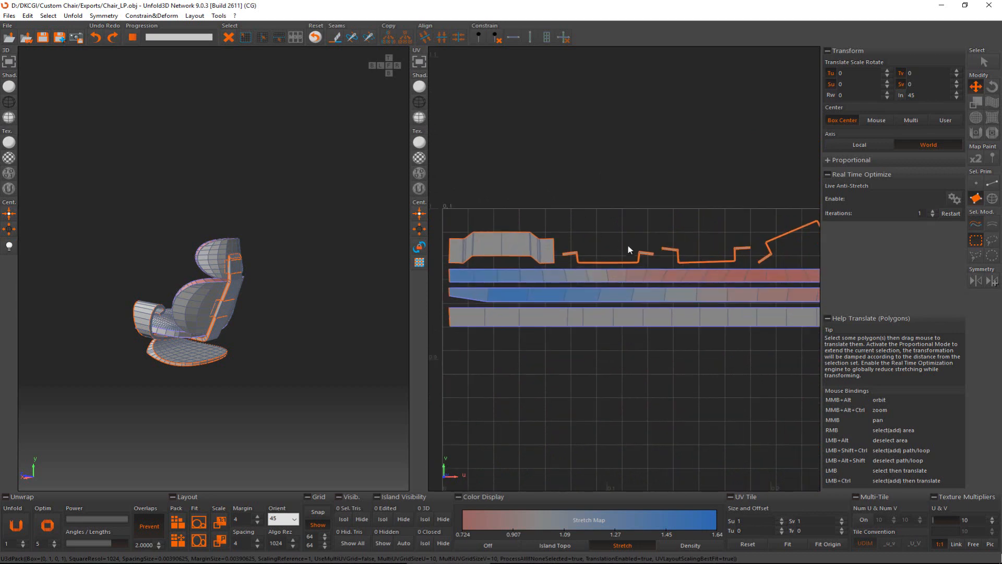
middle_drag(636, 248, 553, 245)
key(F4)
key(e)
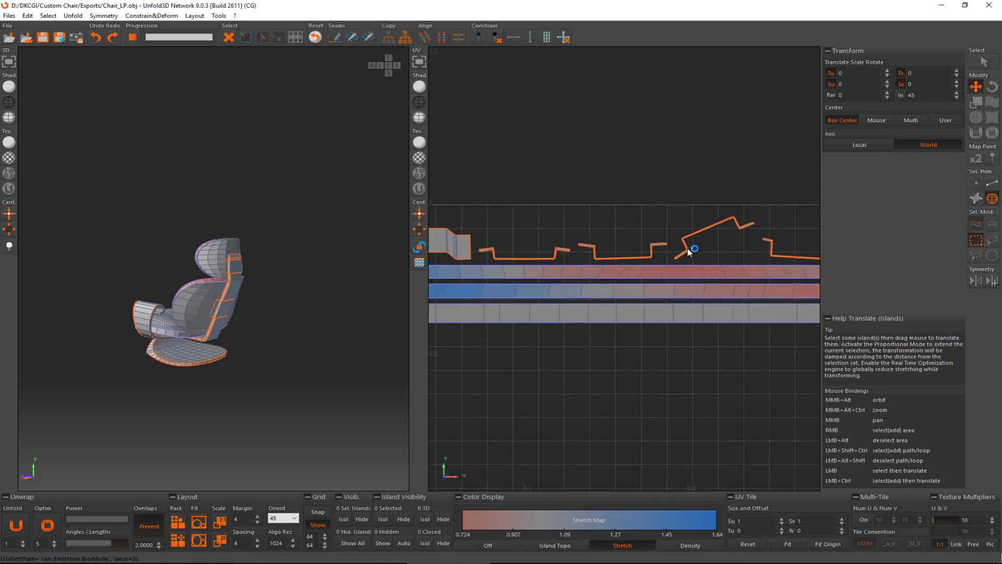
drag(687, 248, 678, 276)
key(w)
drag(707, 240, 522, 240)
Step: Move the neighbouring bracket rim strips closer and rotate them so they interlock in a compact row
click(778, 256)
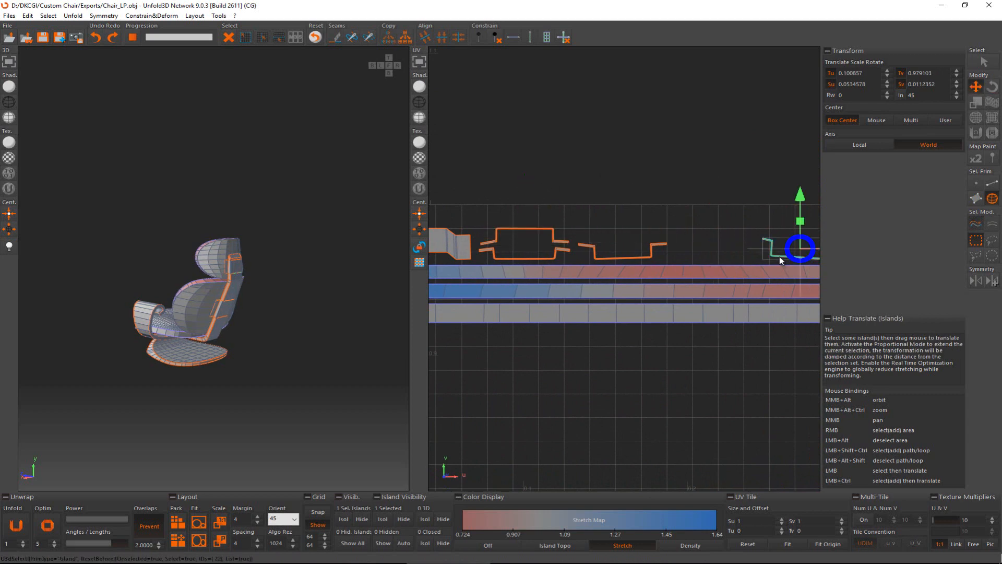
drag(779, 256, 567, 409)
key(e)
key(w)
drag(612, 227, 681, 430)
scroll(535, 216, down, 3)
Step: Straighten the last bracket rim strip and fit it against the end of the interlocked row
click(541, 219)
scroll(670, 222, up, 4)
key(e)
key(w)
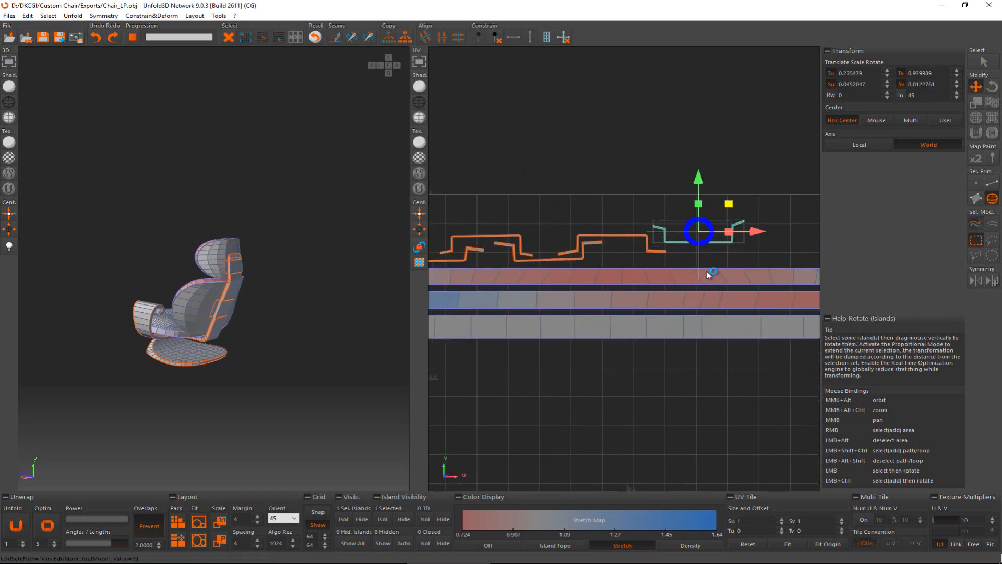
drag(697, 240, 652, 252)
click(652, 264)
scroll(651, 281, down, 5)
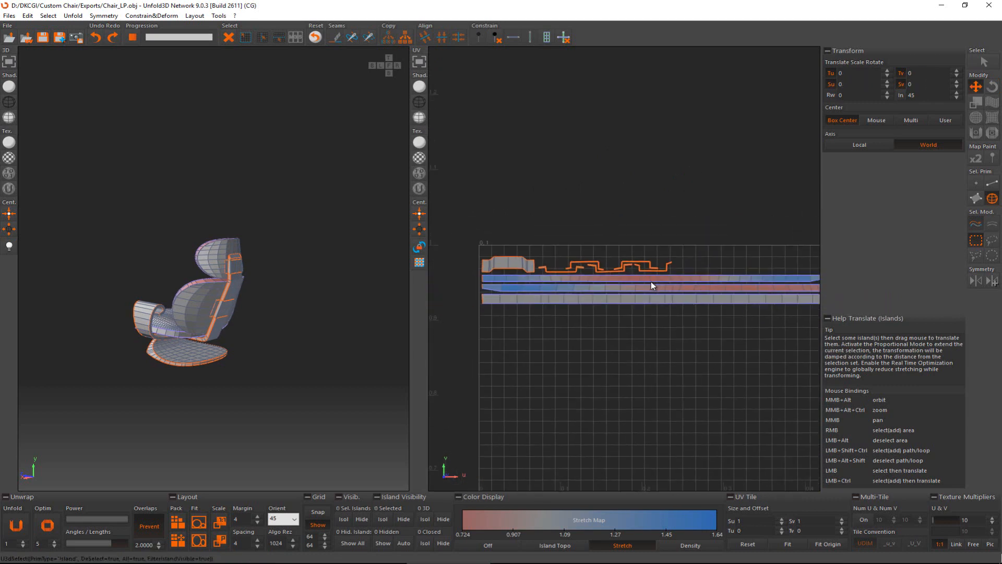
middle_drag(592, 214, 561, 178)
scroll(649, 227, down, 4)
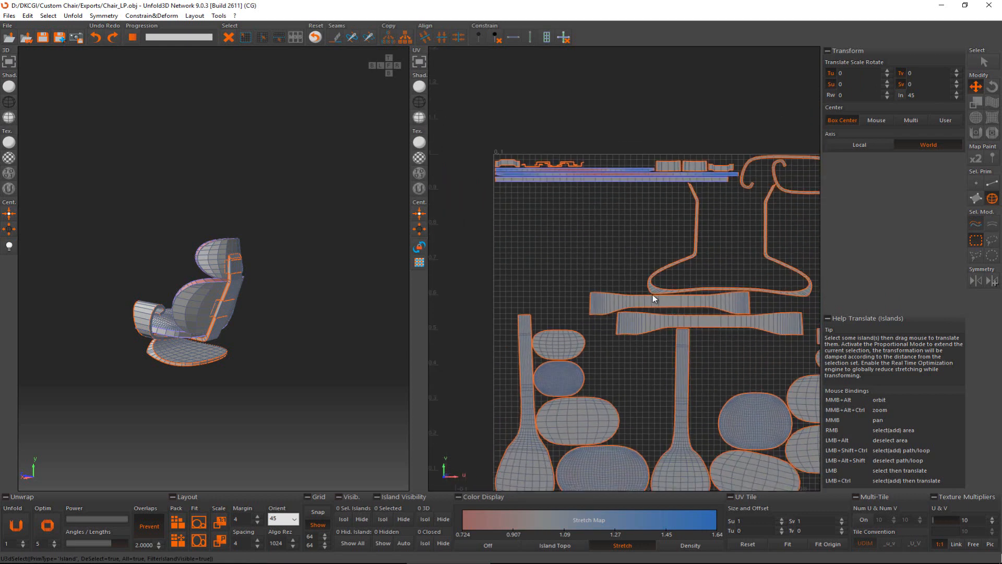
Step: Move the large dense oval island and the oval above it out of the tile to the free space below
middle_drag(669, 283, 661, 230)
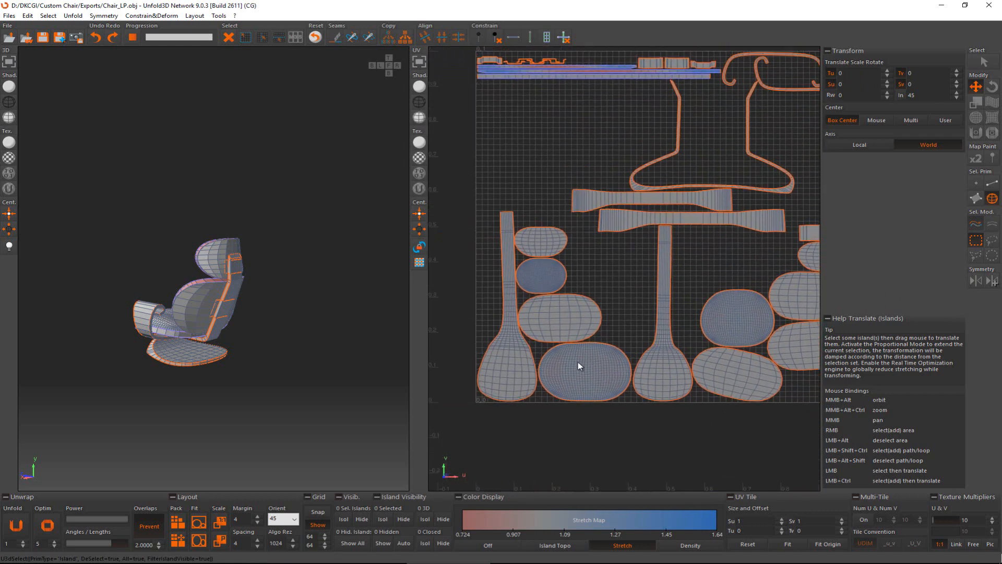
scroll(581, 367, down, 3)
drag(583, 379, 547, 434)
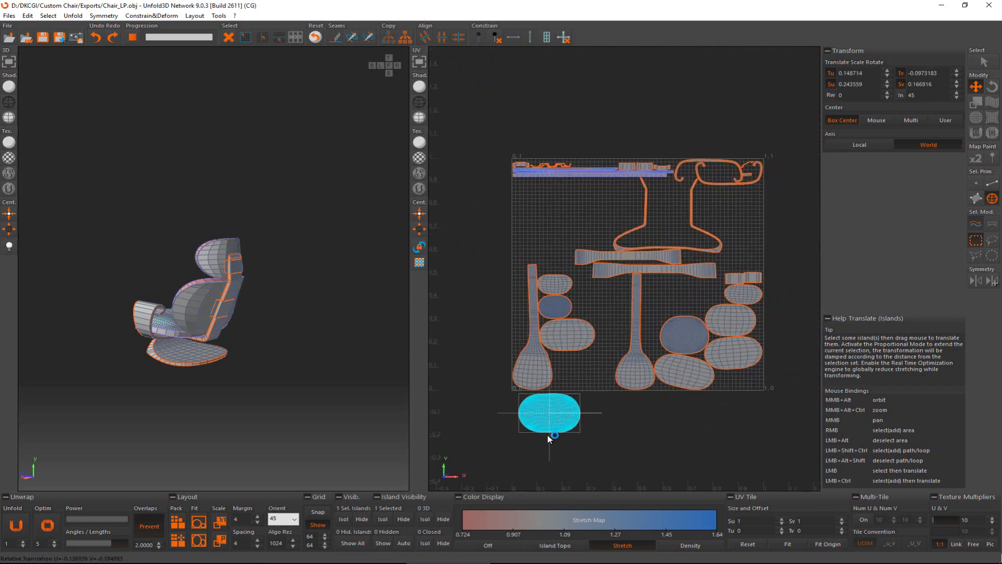
click(567, 335)
drag(596, 378, 649, 478)
Step: Nest the second paddle-shaped island beside the first and place the two small ovals next to its wide end
drag(631, 359, 560, 365)
click(547, 311)
drag(545, 284, 601, 369)
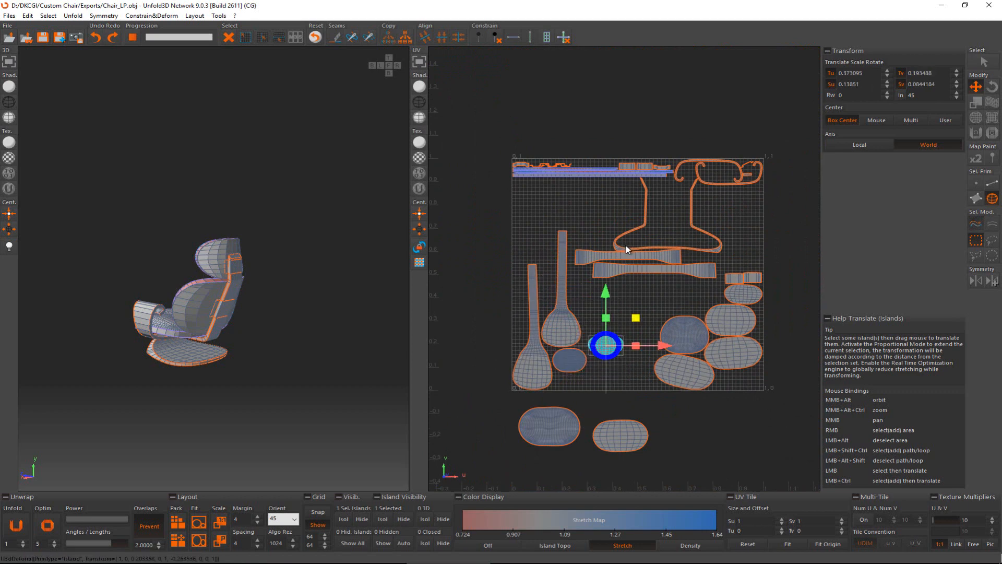
Step: Move the thin frame-shaped island, the tilted large oval and the dense oval clear of the packed area, straightening both ovals
drag(625, 246, 759, 459)
drag(684, 385, 646, 391)
drag(673, 337, 498, 373)
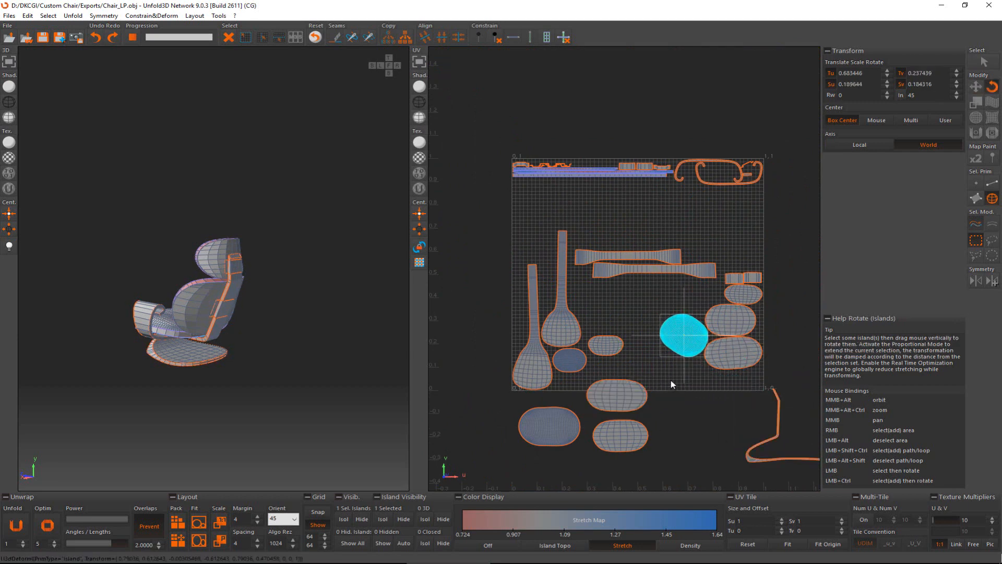
key(w)
drag(674, 356, 461, 390)
Step: Move the two remaining large ovals outside the tile and shift the small oval and one small panel toward the paddles
drag(712, 354, 548, 470)
drag(725, 332, 473, 436)
drag(743, 296, 577, 305)
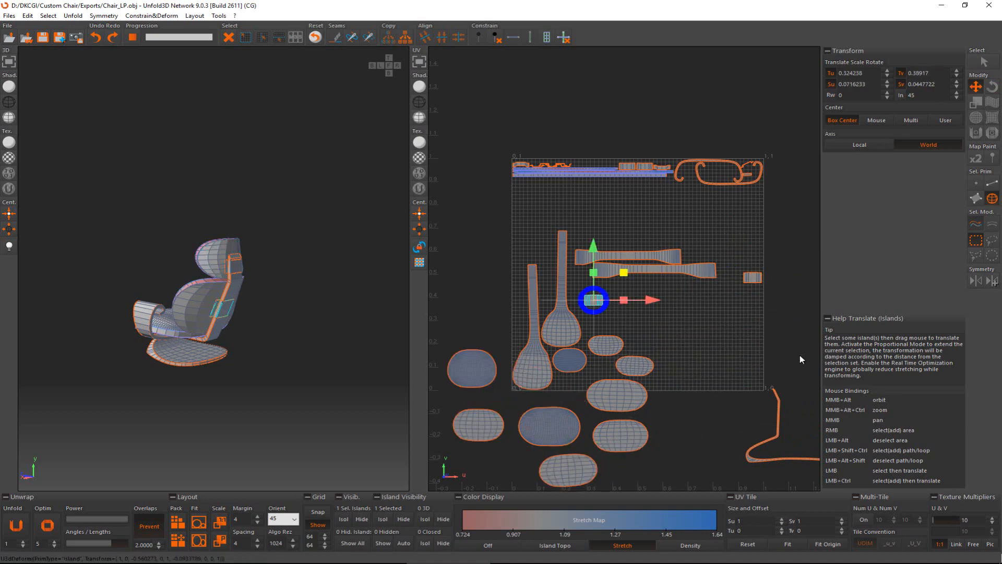
Step: Place the thin frame-shaped island inside the tile's lower right corner
drag(780, 405, 682, 328)
scroll(696, 348, up, 3)
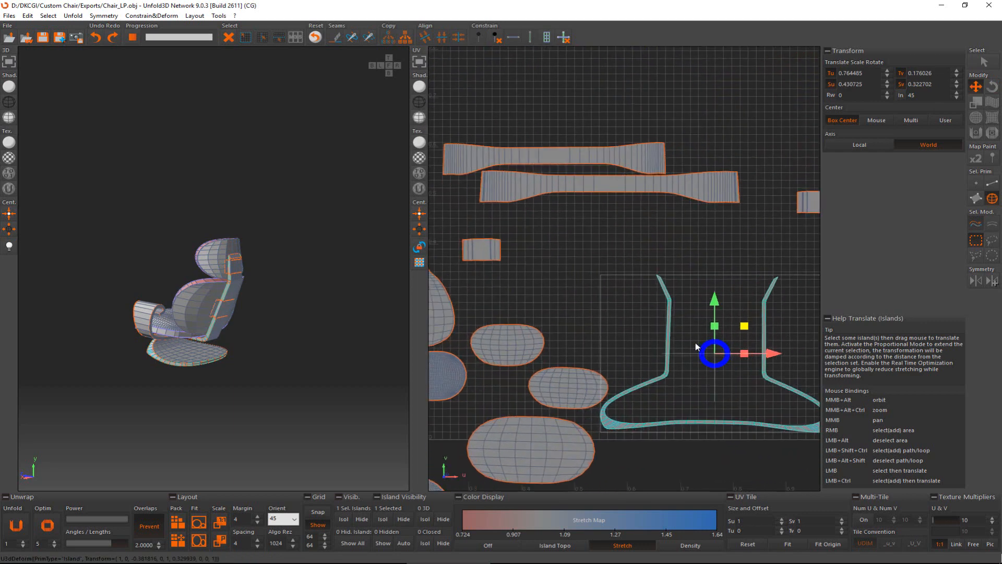
scroll(630, 341, down, 3)
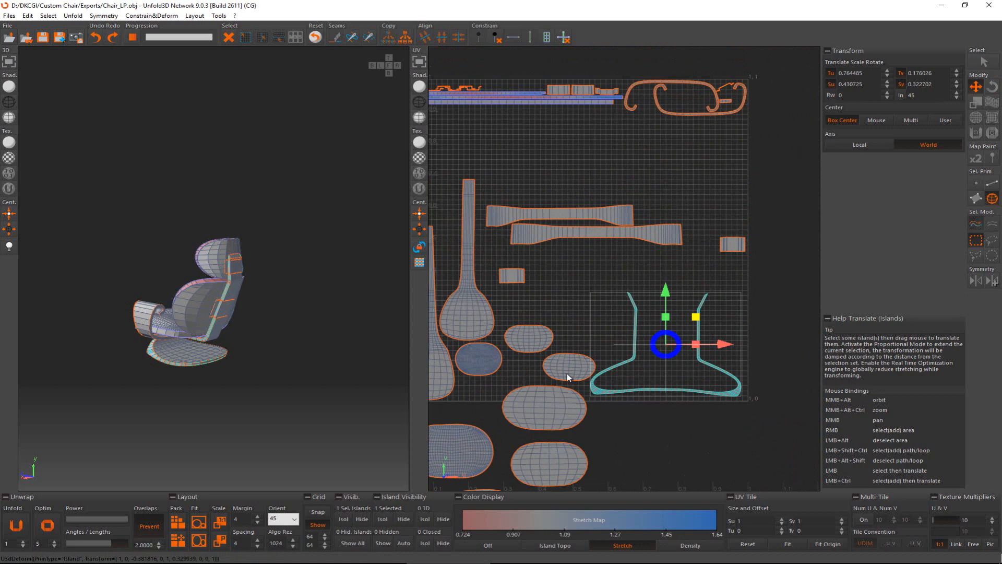
Step: Stack the two small ovals inside the frame-shaped island, straighten the lower one, and move a large oval beneath the long strips
drag(566, 373, 656, 379)
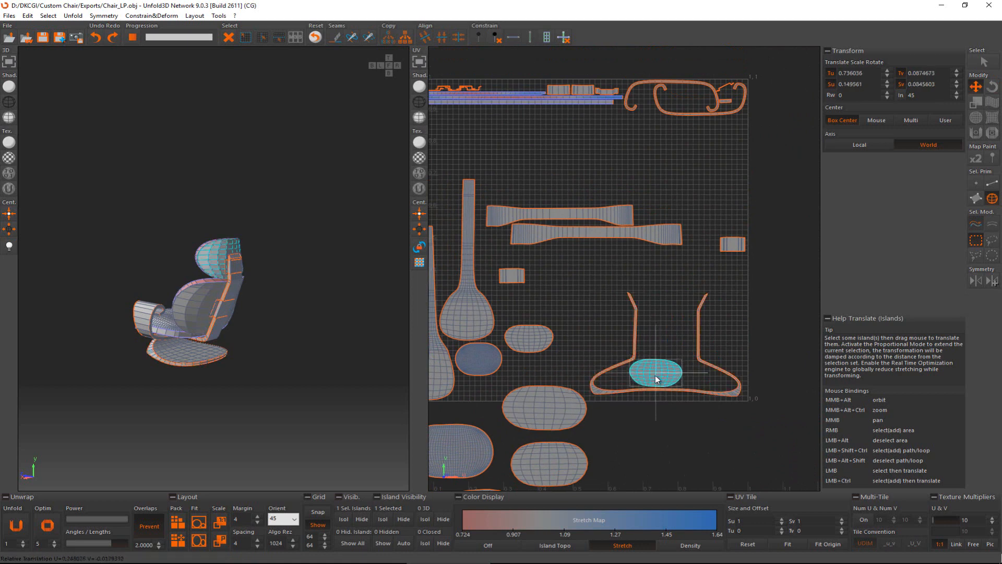
drag(555, 406, 577, 289)
drag(529, 338, 702, 389)
scroll(667, 367, up, 3)
click(666, 374)
key(e)
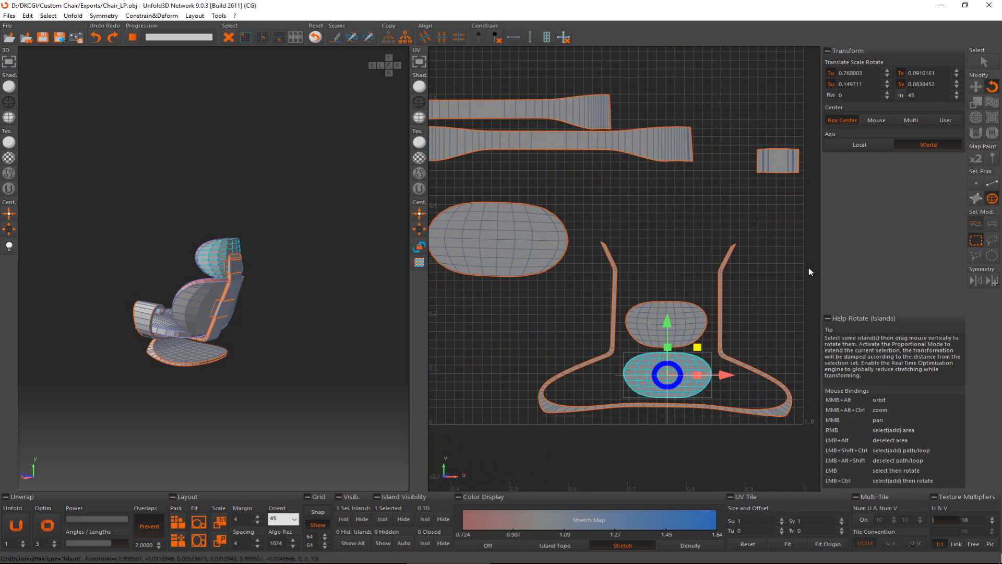
Step: Fit the two small rectangular panels into the frame-shaped island, one on each side of the lower oval
click(797, 149)
key(w)
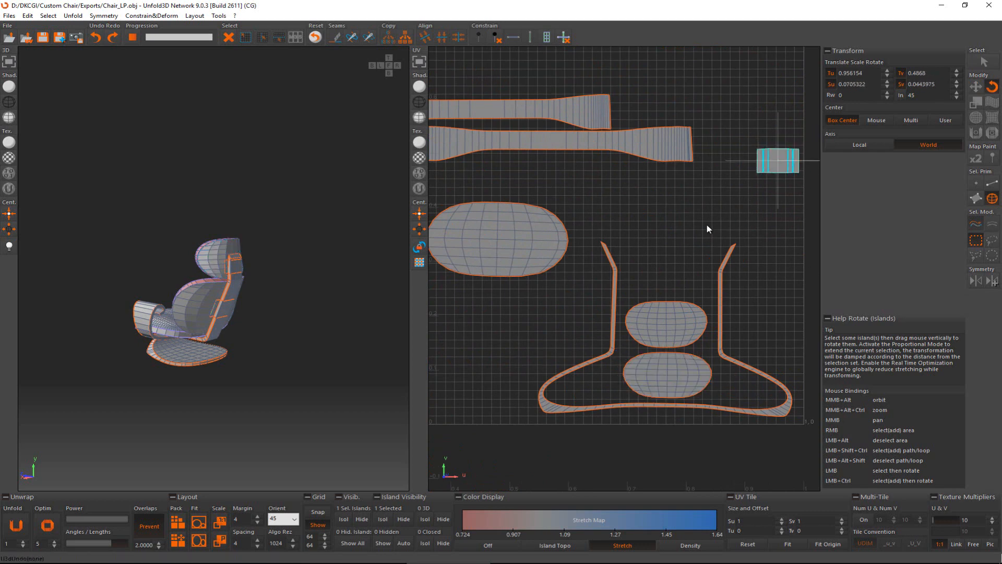
drag(780, 168, 599, 389)
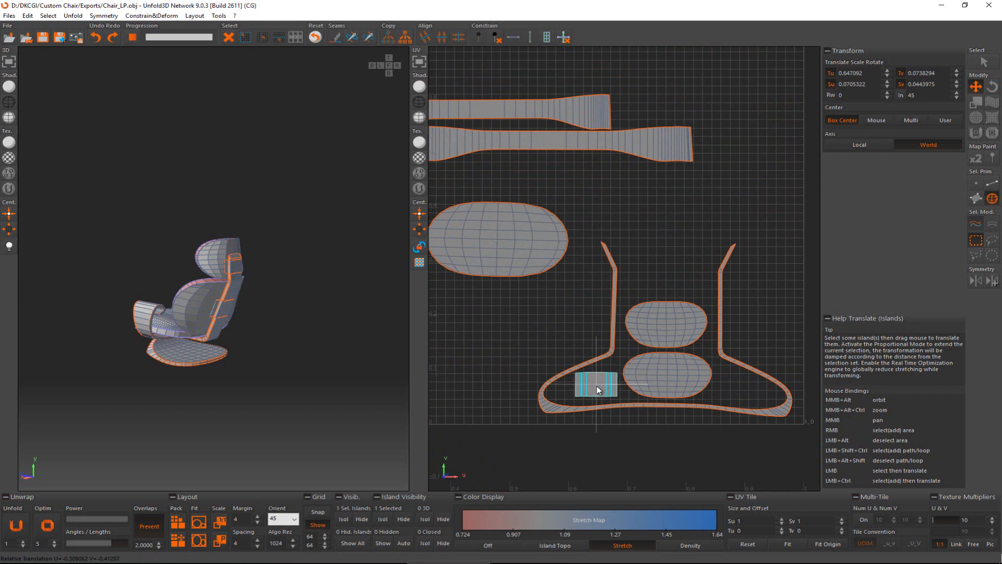
scroll(572, 296, down, 4)
click(497, 259)
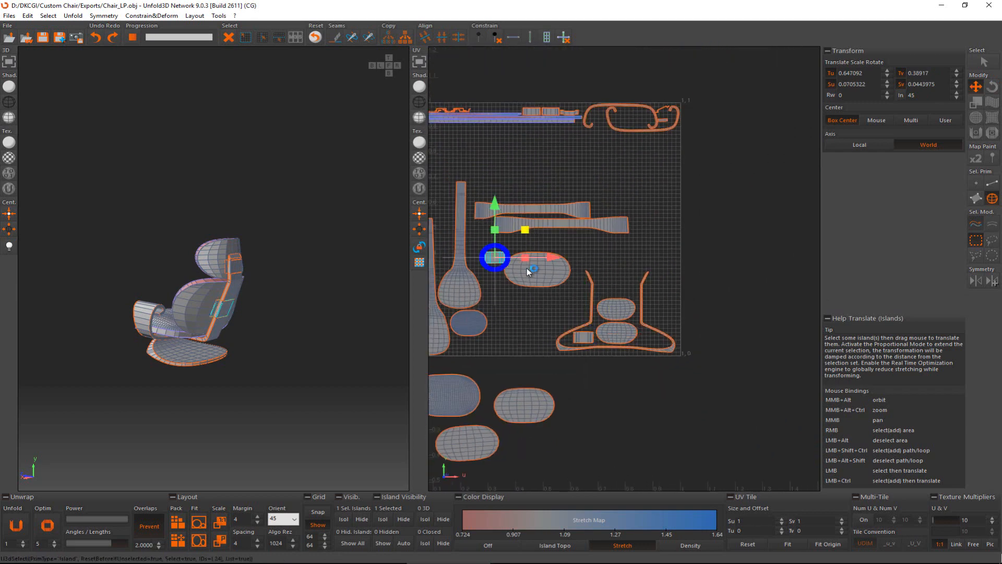
drag(527, 267, 651, 337)
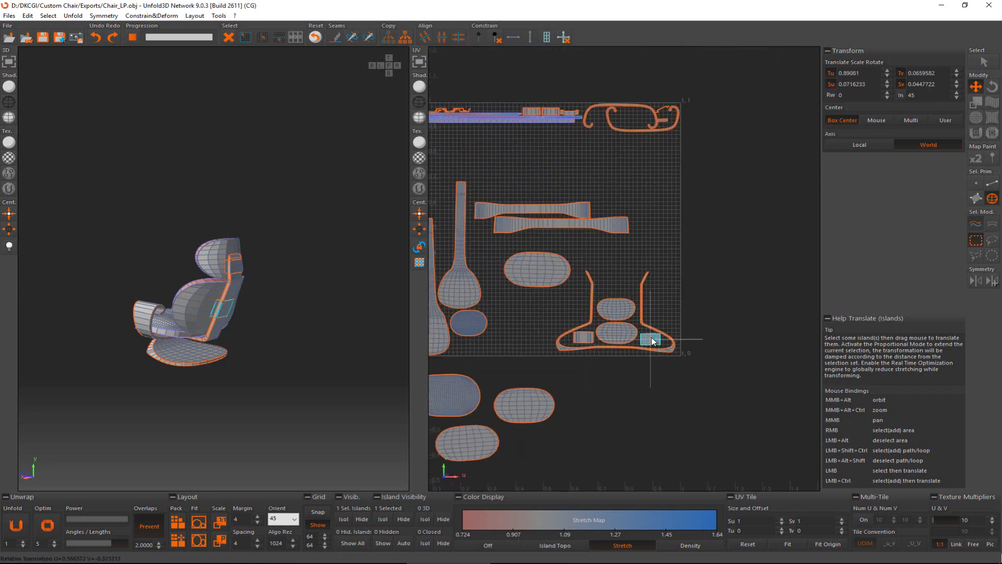
Step: Shift the large oval toward the taller paddle and bring a second large oval into the tile directly beneath it
scroll(651, 337, up, 2)
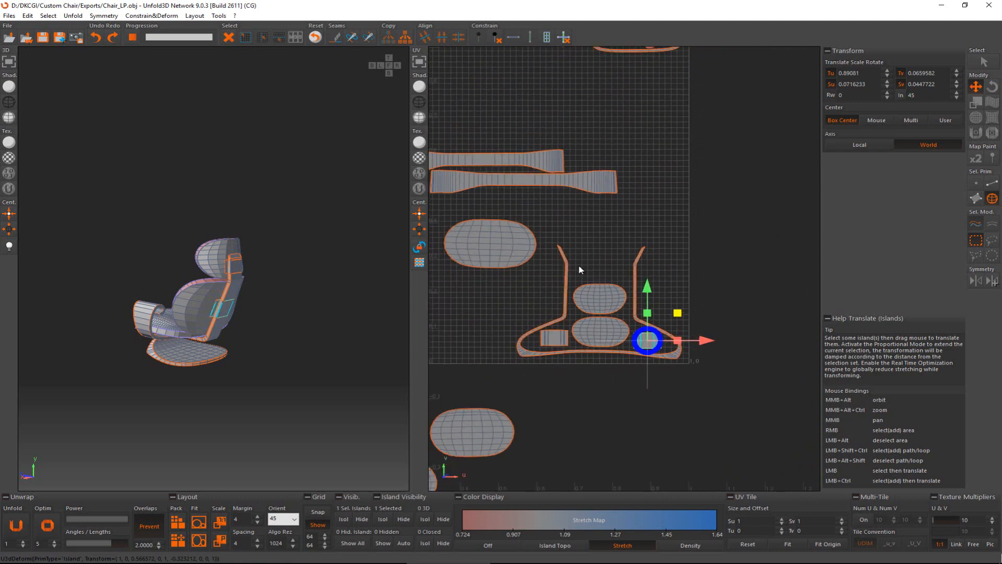
middle_drag(479, 278, 671, 252)
drag(673, 225, 628, 205)
drag(660, 402, 643, 244)
scroll(616, 293, down, 3)
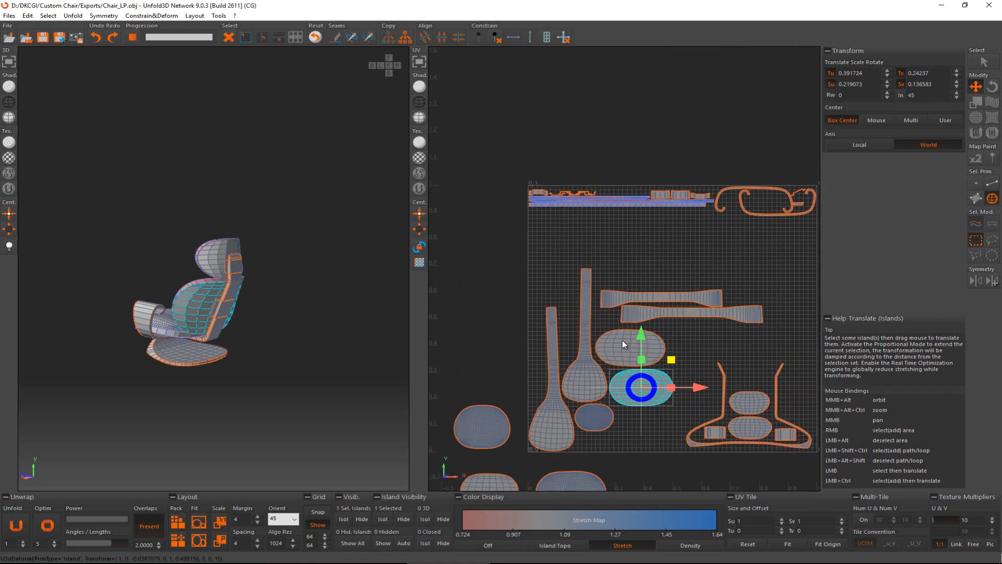
Step: Stack the two long strips directly above the frame-shaped island and nudge the taller paddle slightly upward
drag(663, 291, 755, 344)
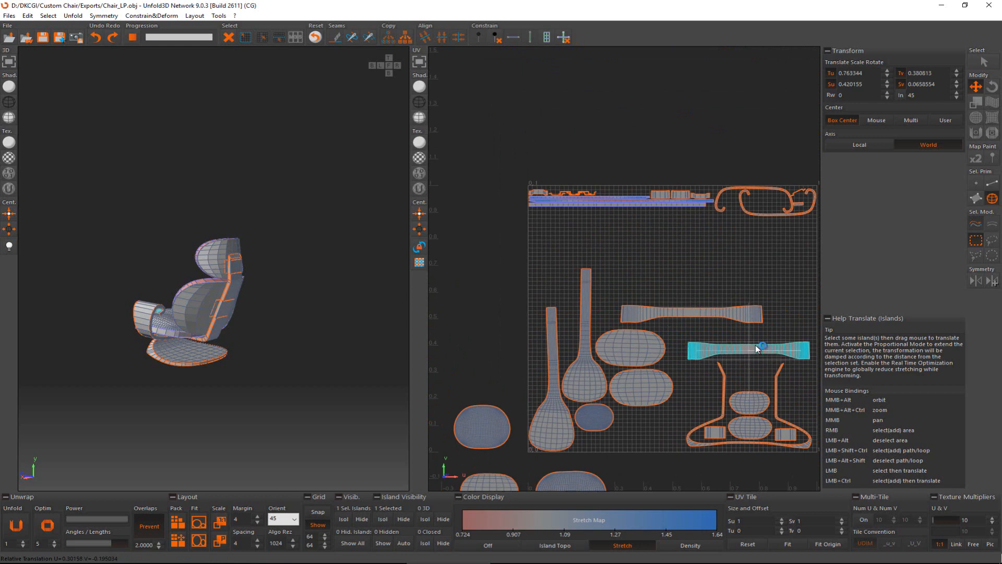
drag(715, 313, 764, 329)
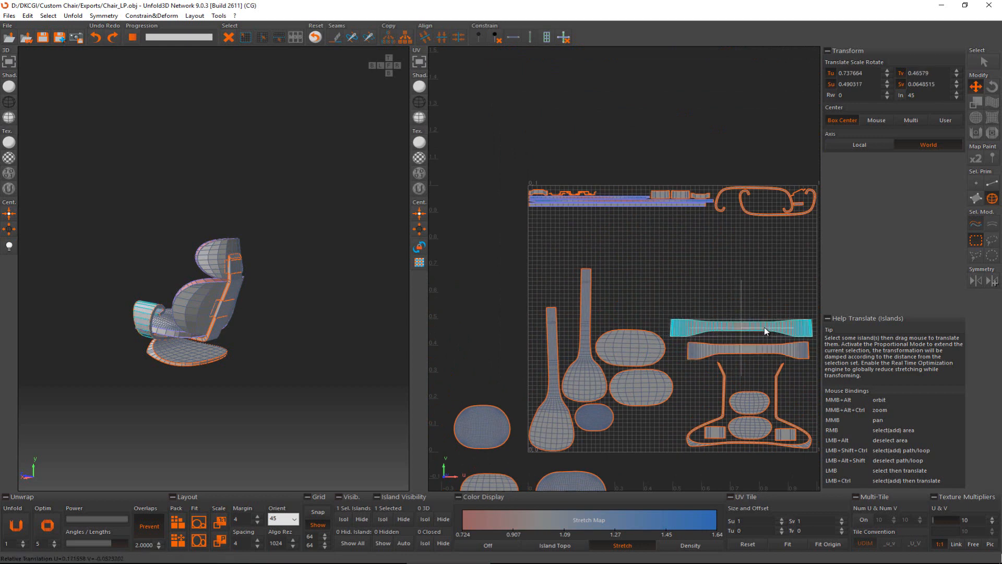
drag(590, 320, 590, 316)
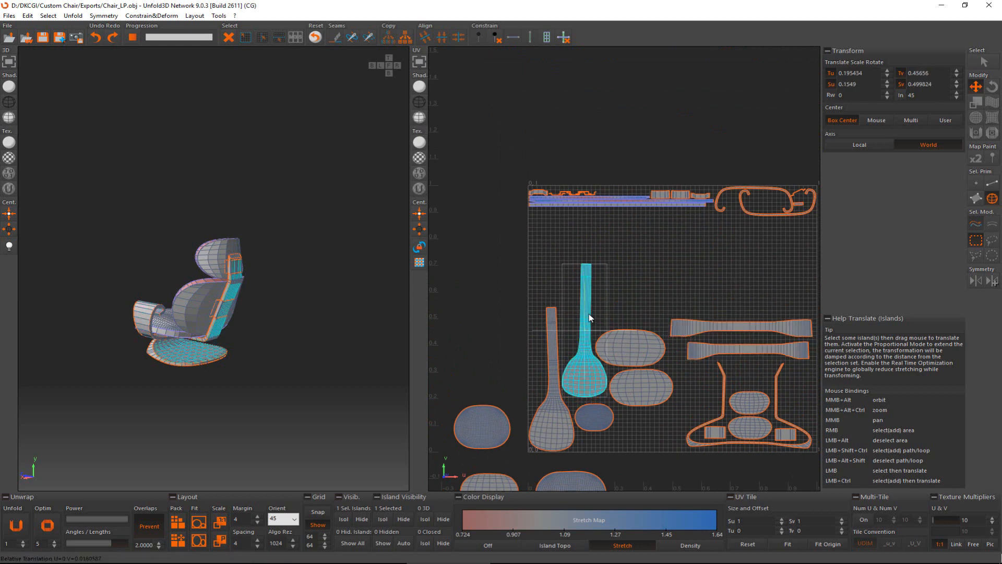
Step: Stack the two large ovals and the small dense oval beside the taller paddle, with a larger dense oval beneath them
drag(634, 356, 633, 284)
drag(642, 387, 631, 318)
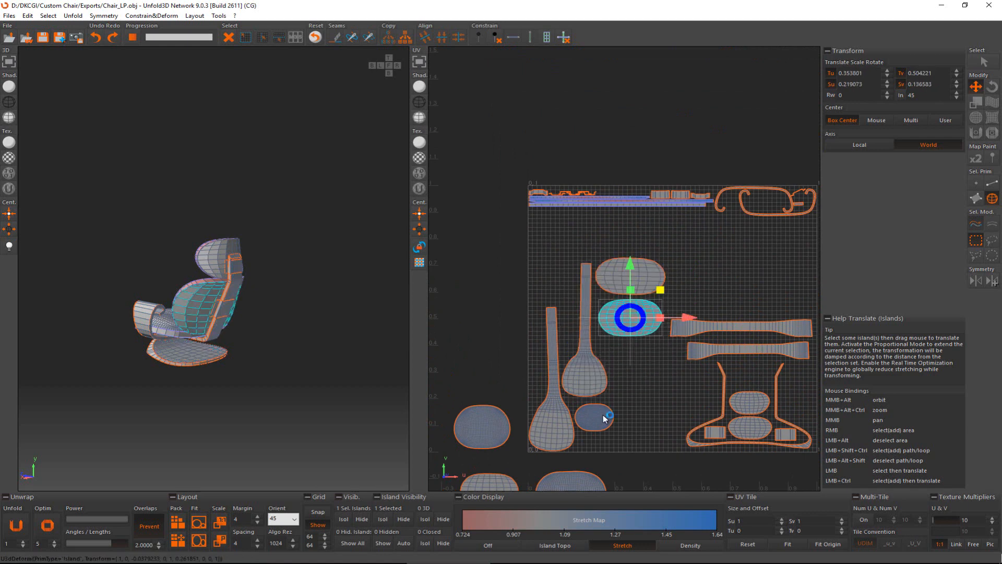
drag(602, 415, 629, 350)
drag(503, 417, 653, 390)
Step: Place the largest dense oval above the long strips, fit another oval beside the lower paddle, and shift the last oval below the tile
middle_drag(652, 385, 637, 303)
drag(557, 429, 687, 224)
drag(474, 412, 594, 347)
drag(600, 458, 676, 421)
Step: Scale all UV islands up about 1.4 times and repack them into the tile with Pack Translate
key(e)
scroll(633, 410, down, 2)
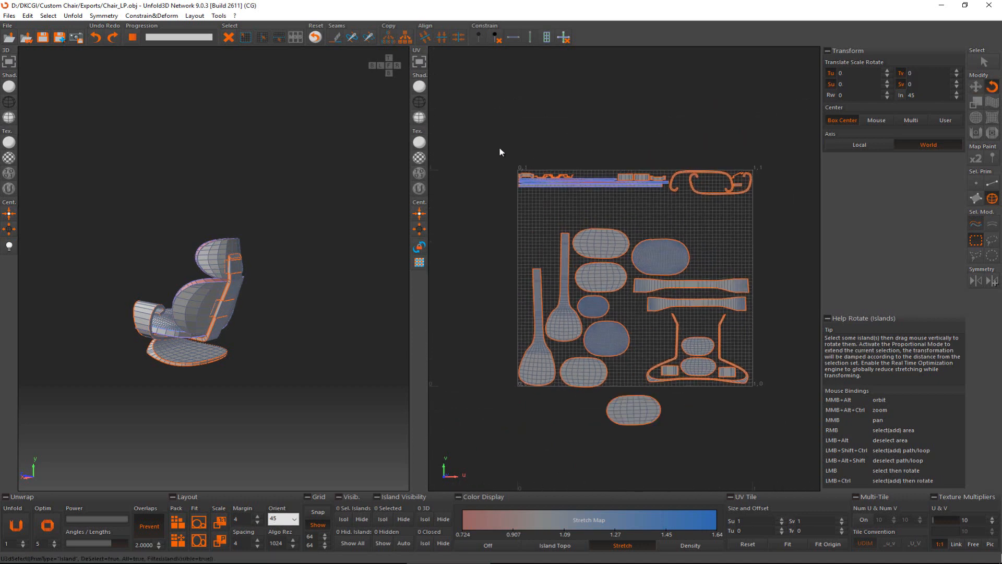
right_drag(491, 132, 811, 448)
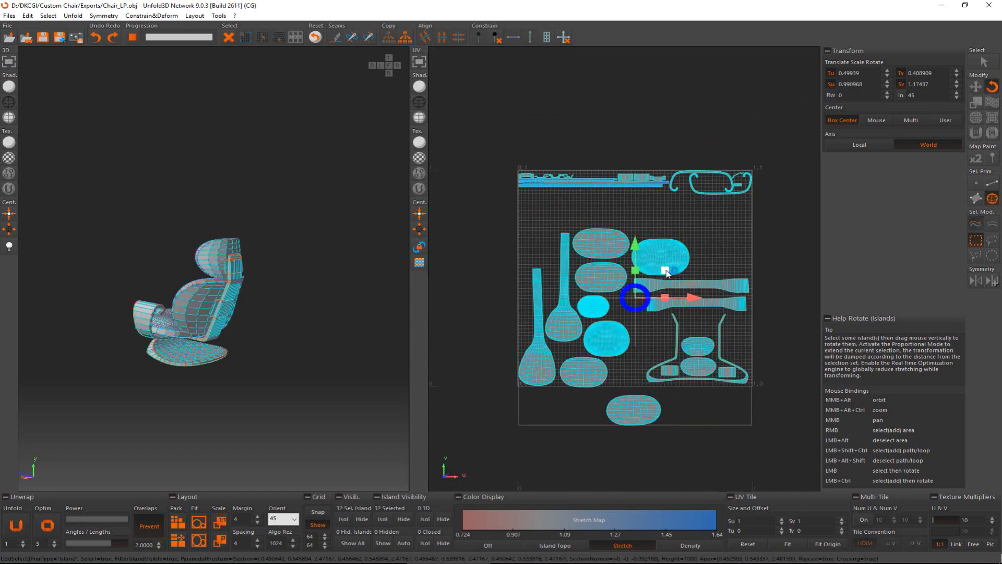
drag(665, 271, 687, 250)
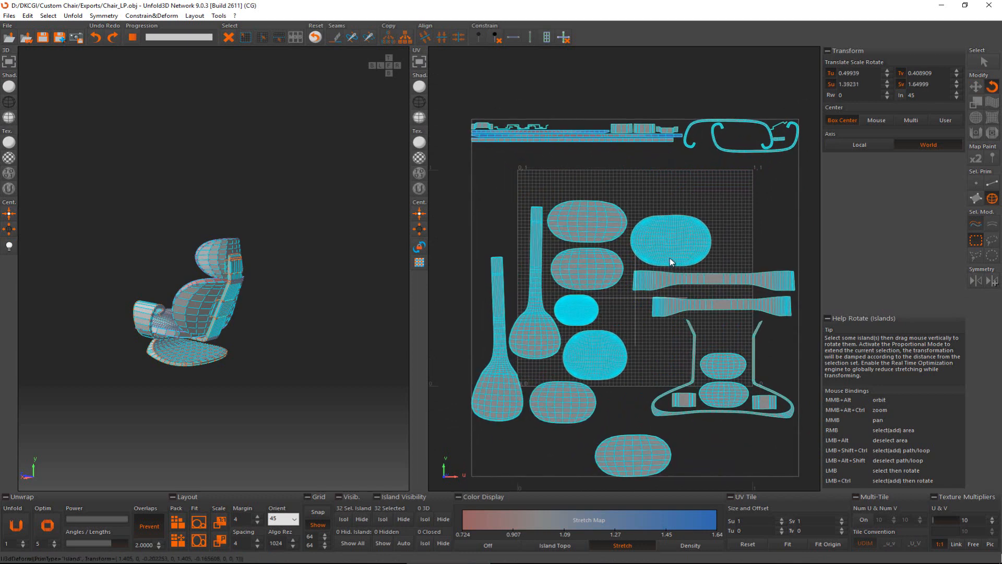
click(746, 211)
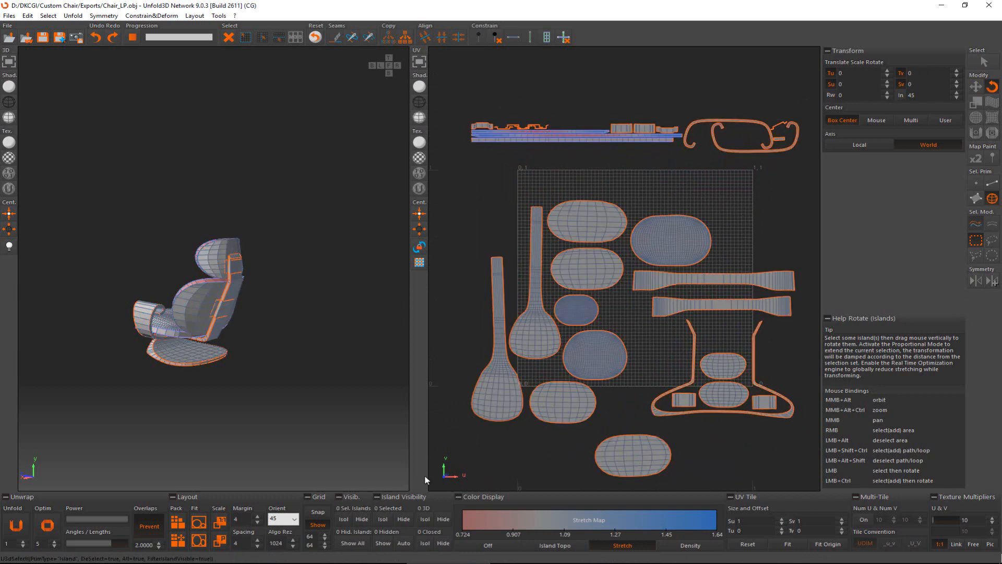
click(177, 539)
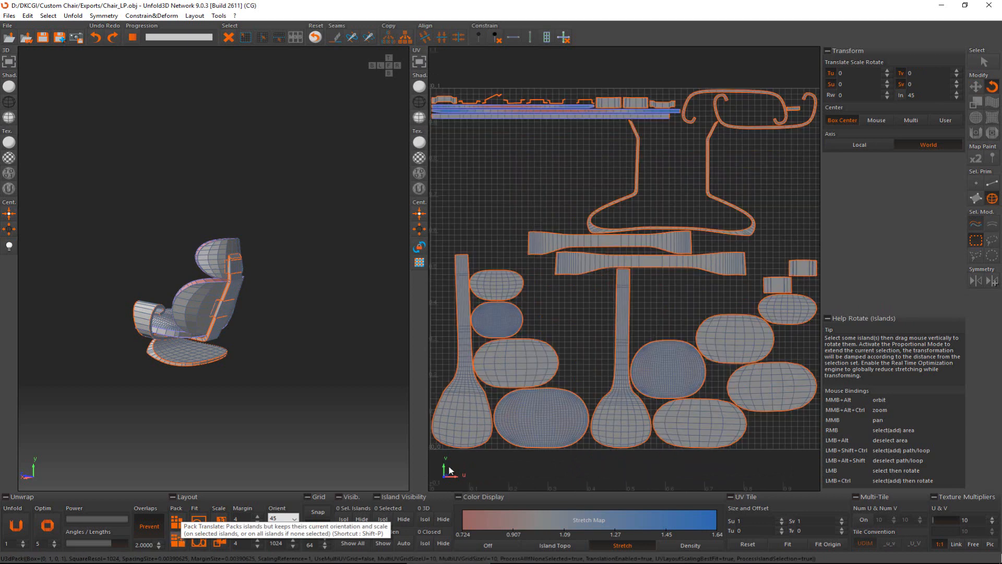
Step: Enlarge all packed islands about 1.38 times, run Pack Translate on them again, and clear the selection
scroll(653, 384, down, 2)
right_drag(492, 151, 830, 477)
drag(663, 274, 689, 259)
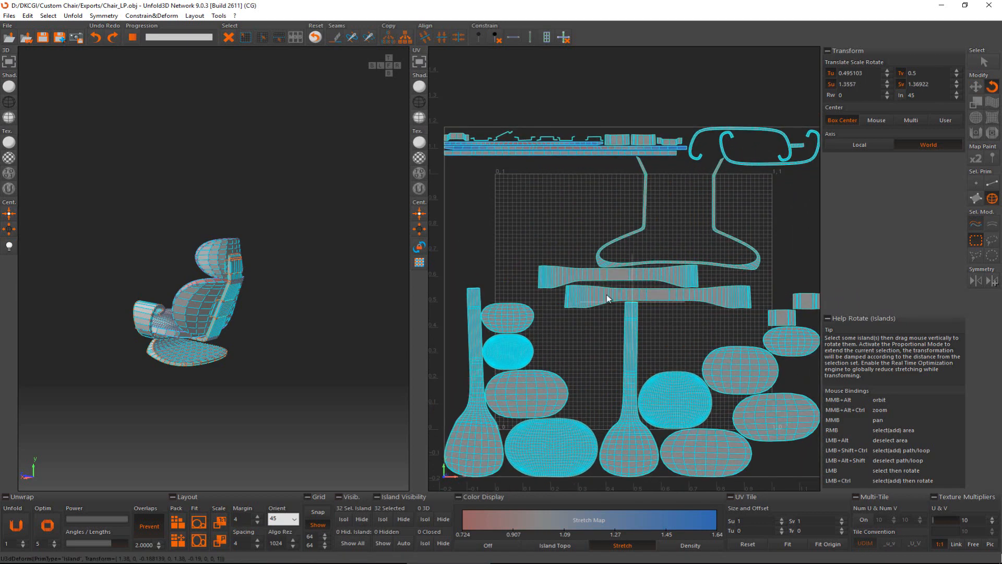
click(177, 546)
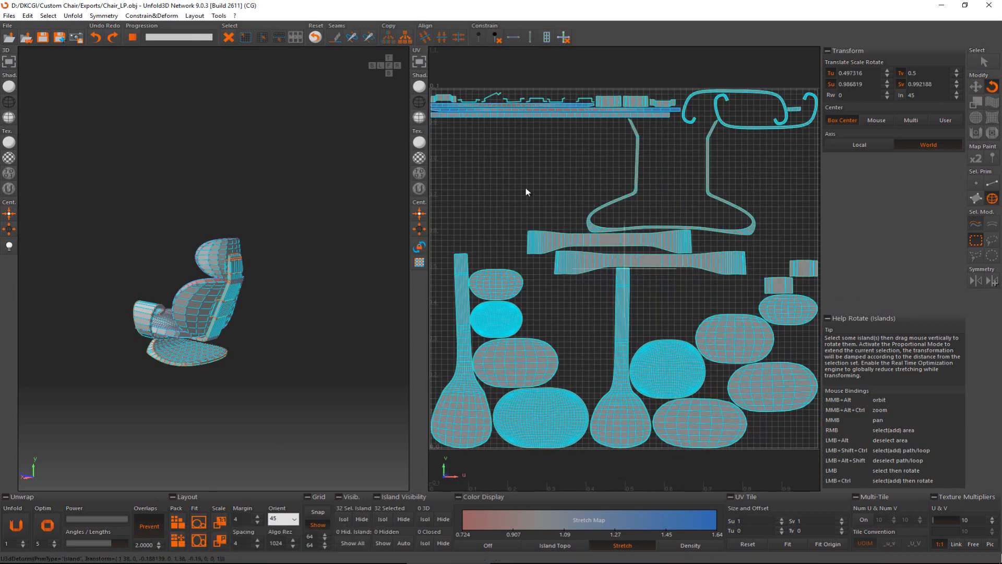
click(526, 191)
Step: Move the plain small oval and the dense small oval into the empty area between the top strips and the long strips
middle_drag(549, 200, 577, 226)
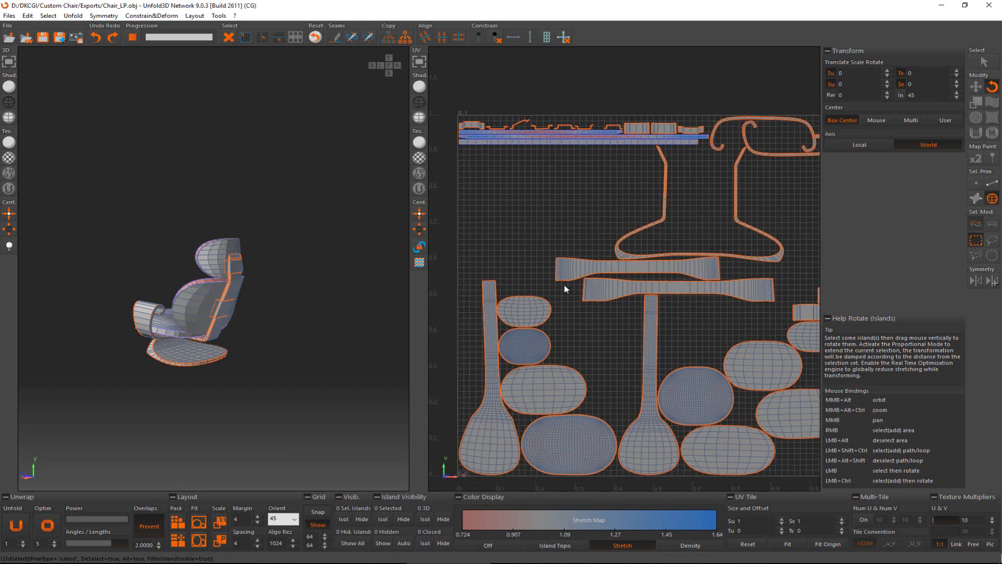
click(543, 319)
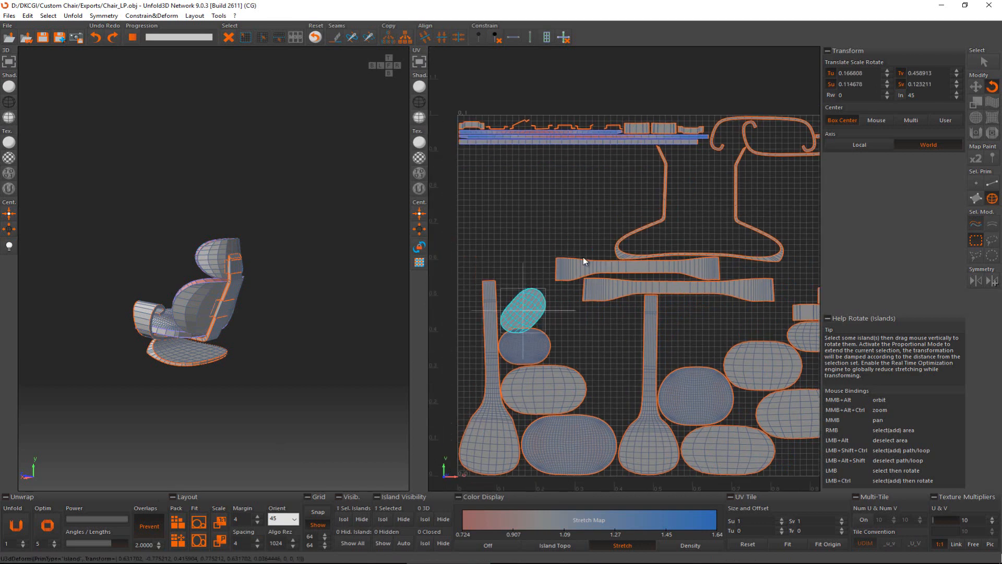
key(space)
drag(524, 311, 606, 199)
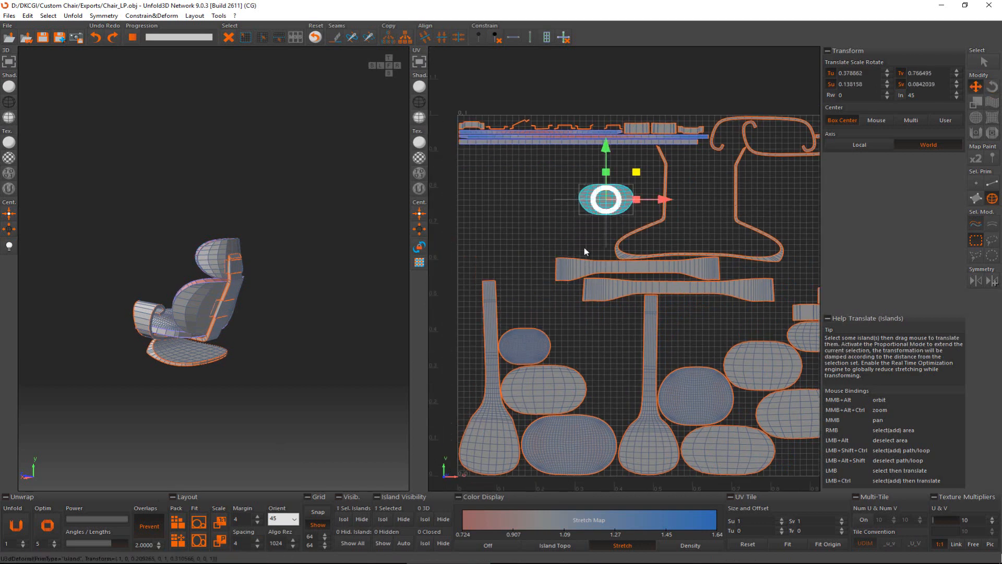
drag(523, 344, 543, 209)
Step: Clear the two large ovals from between the paddles to the tile's sides and place the second paddle beside the first
drag(546, 385, 820, 199)
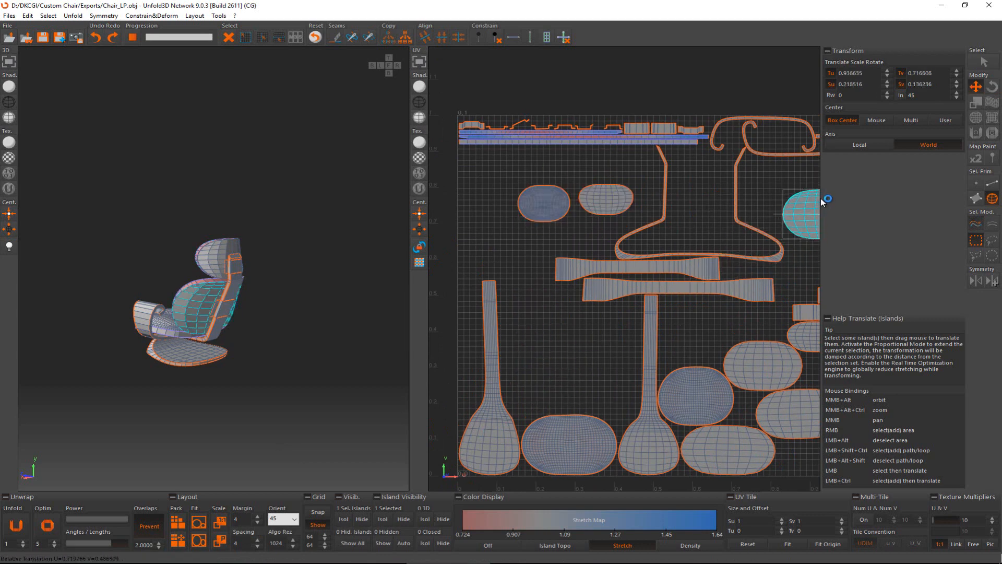
drag(572, 433, 412, 302)
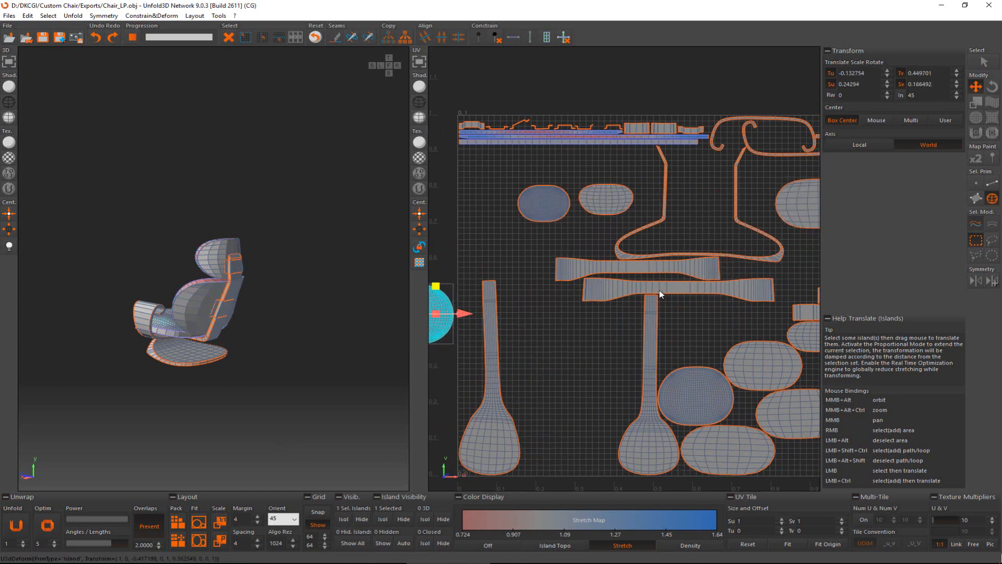
drag(656, 348, 560, 349)
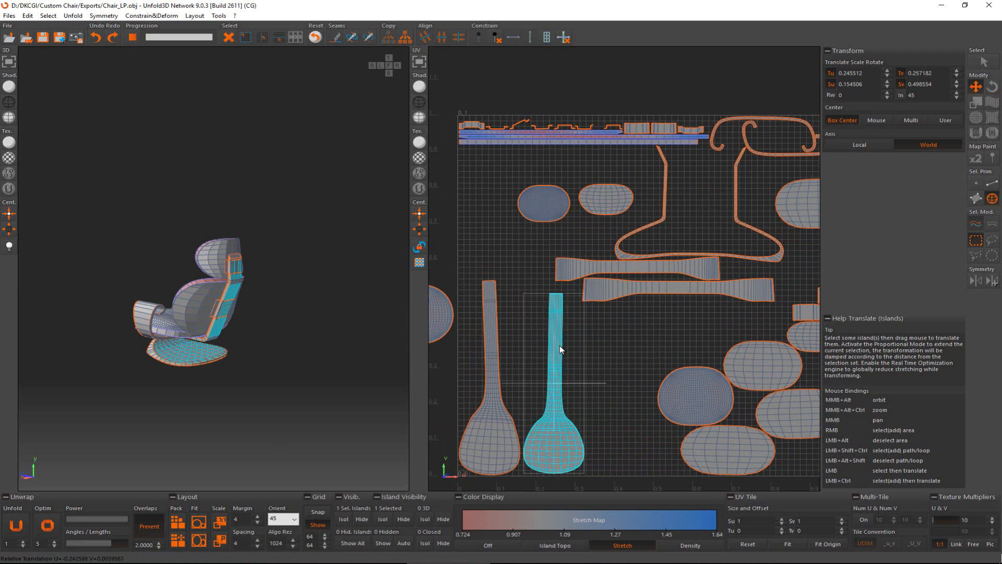
click(606, 353)
scroll(632, 349, down, 2)
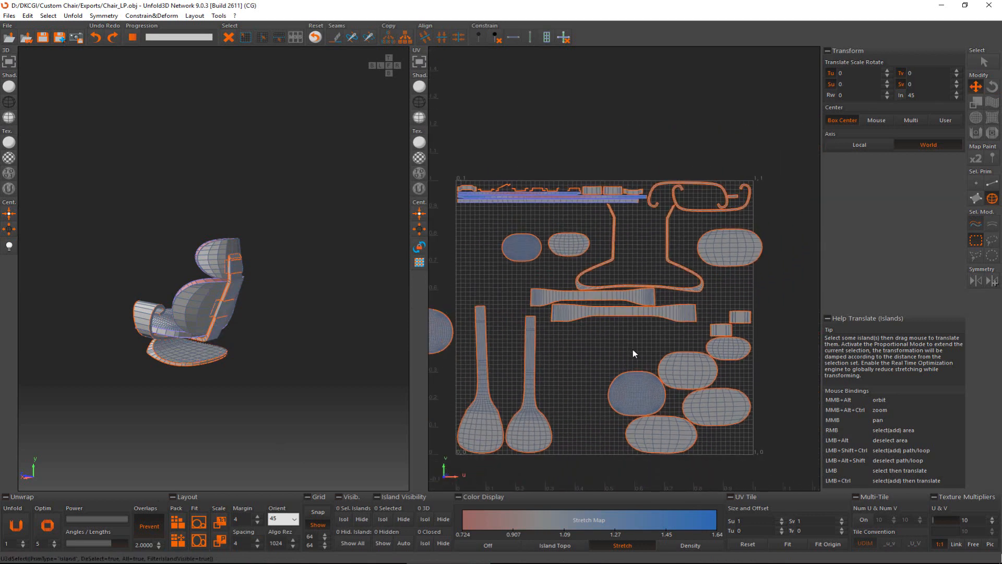
middle_drag(632, 349, 655, 309)
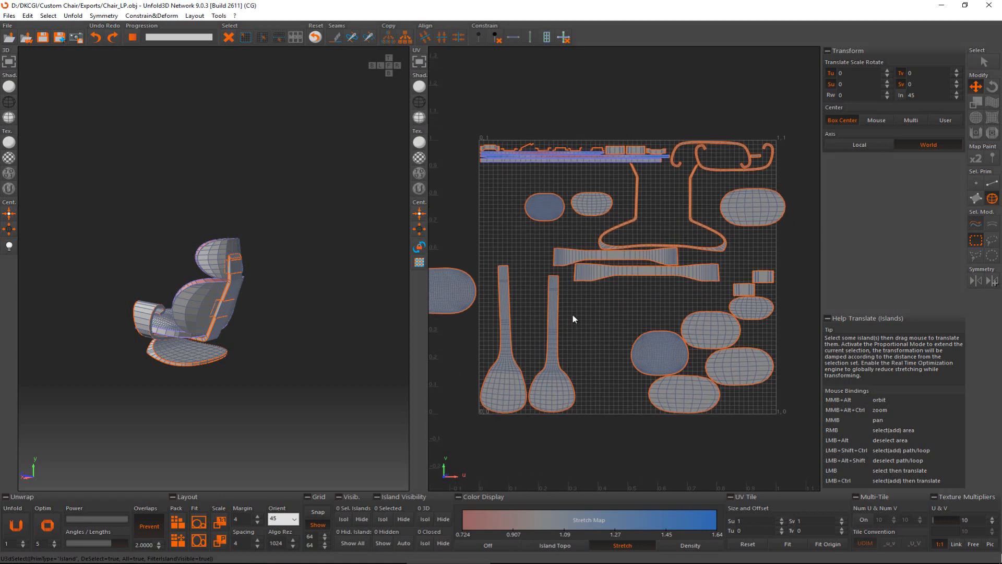
Step: Examine the spacing between the islands and the use of space across the arranged UV layout
middle_drag(671, 302, 674, 305)
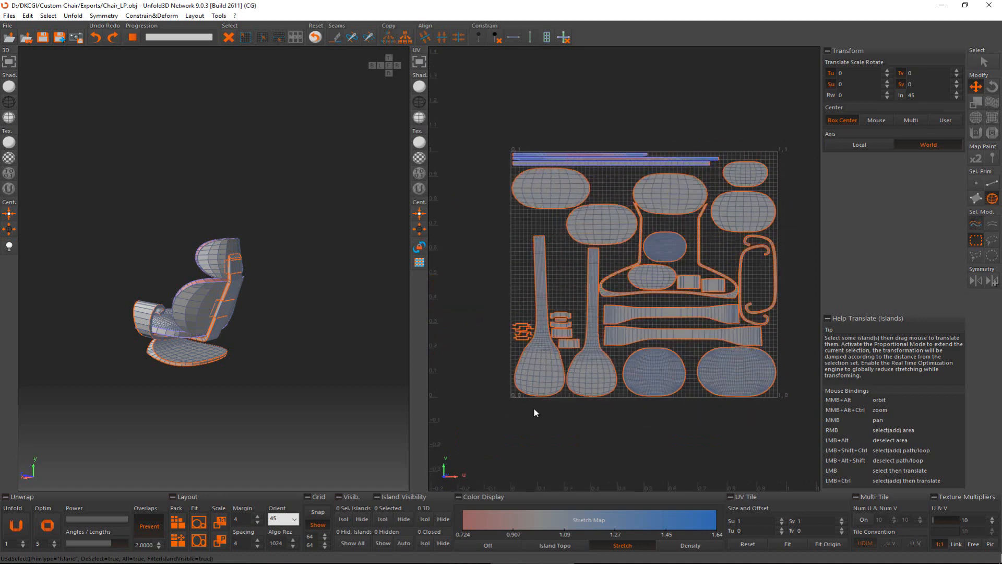
middle_drag(598, 341, 582, 346)
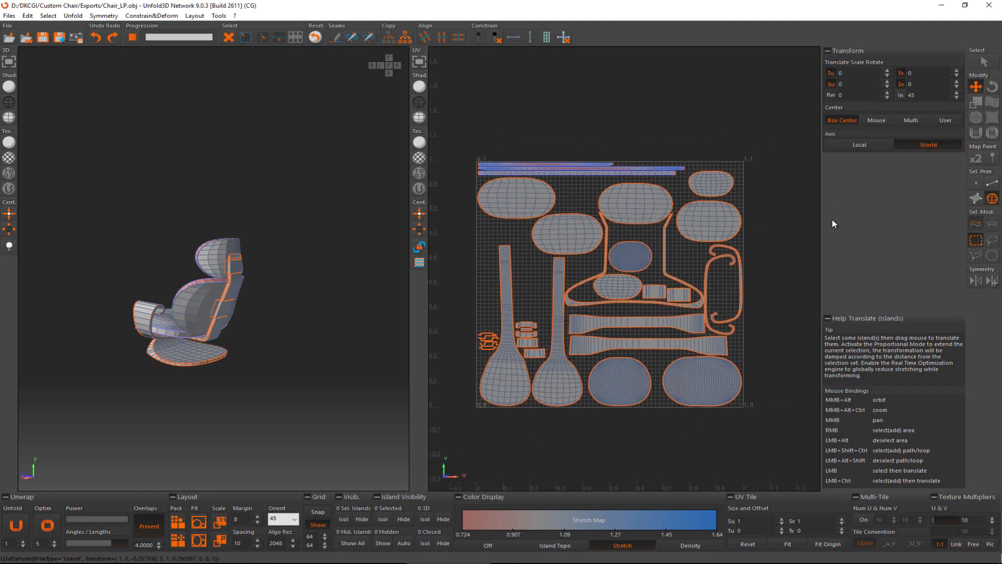
scroll(625, 359, up, 3)
scroll(625, 359, down, 2)
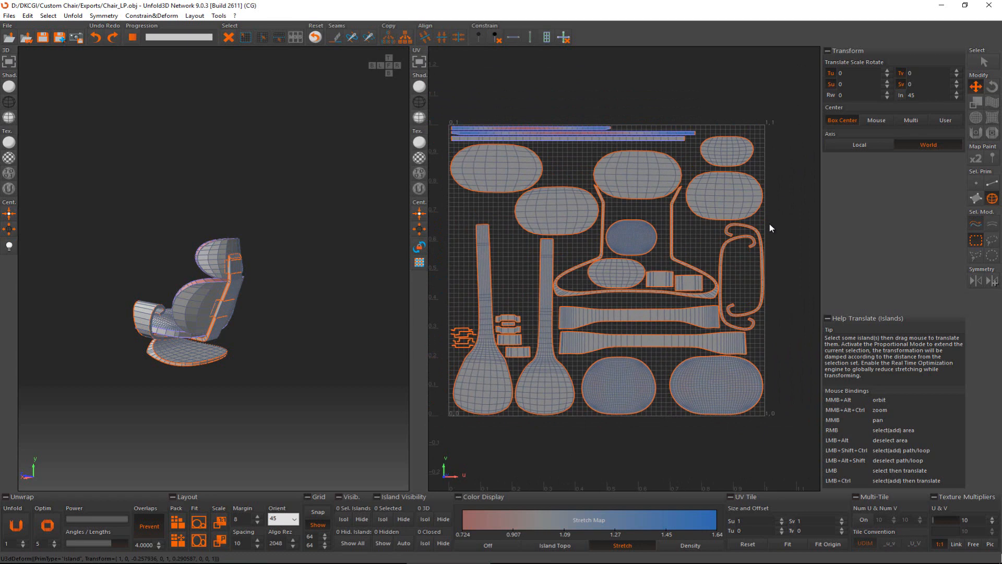
scroll(587, 264, up, 3)
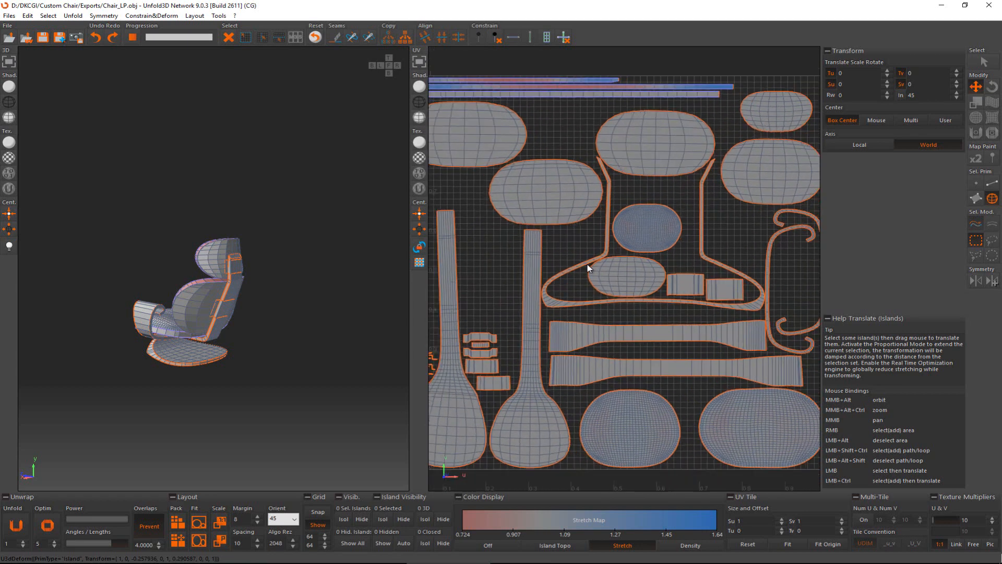
scroll(584, 257, down, 2)
middle_drag(490, 126, 495, 134)
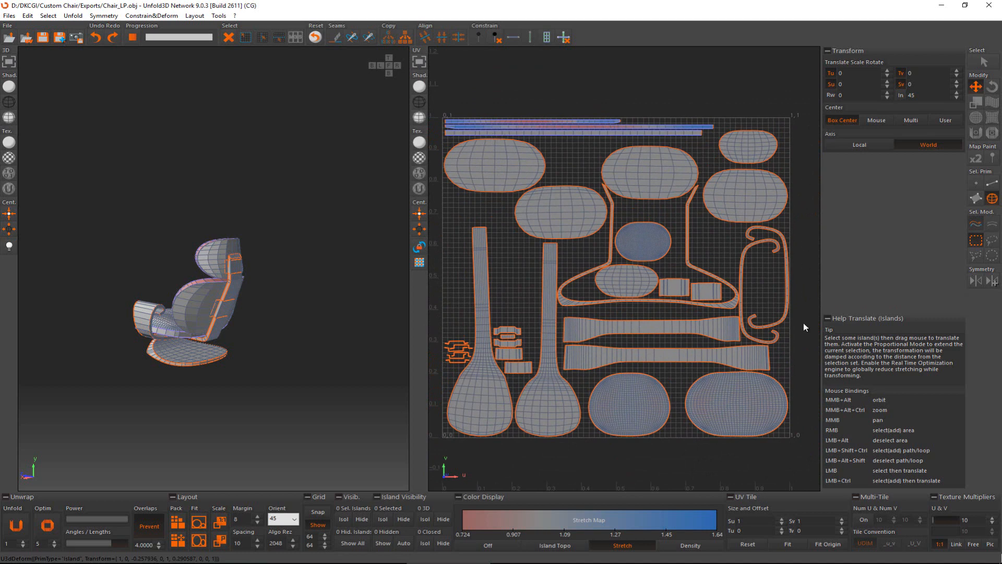
scroll(574, 346, down, 3)
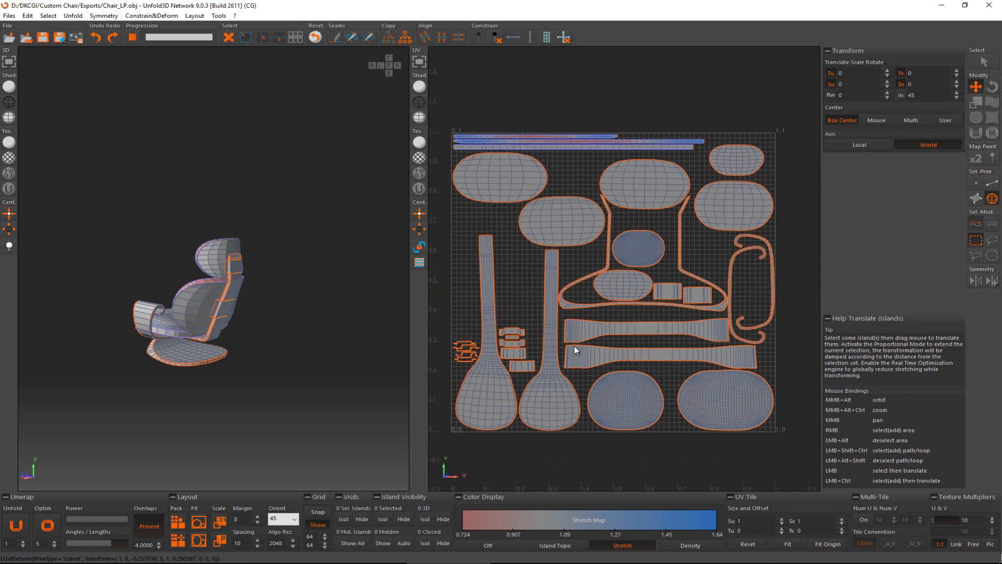
scroll(574, 345, up, 2)
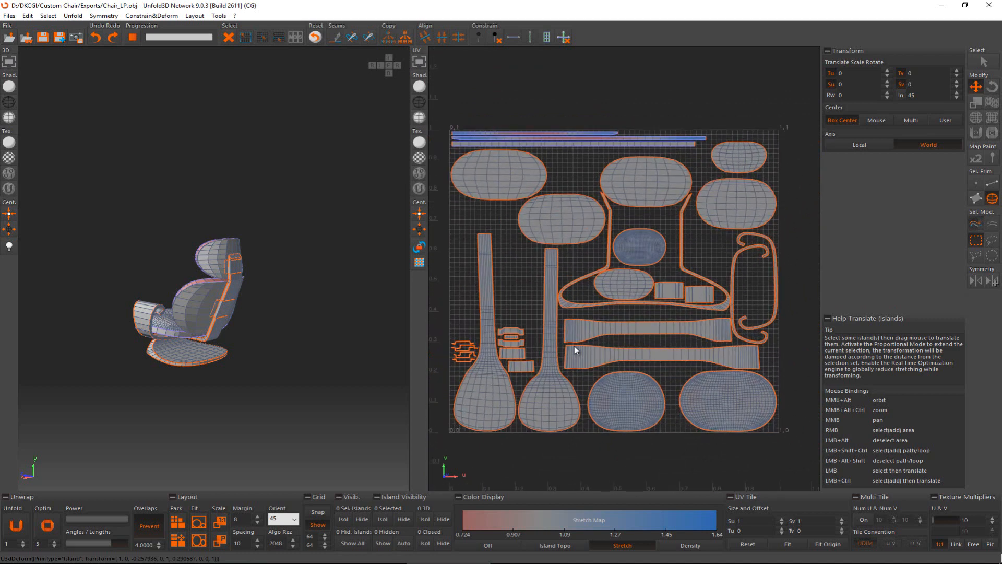
scroll(765, 332, up, 5)
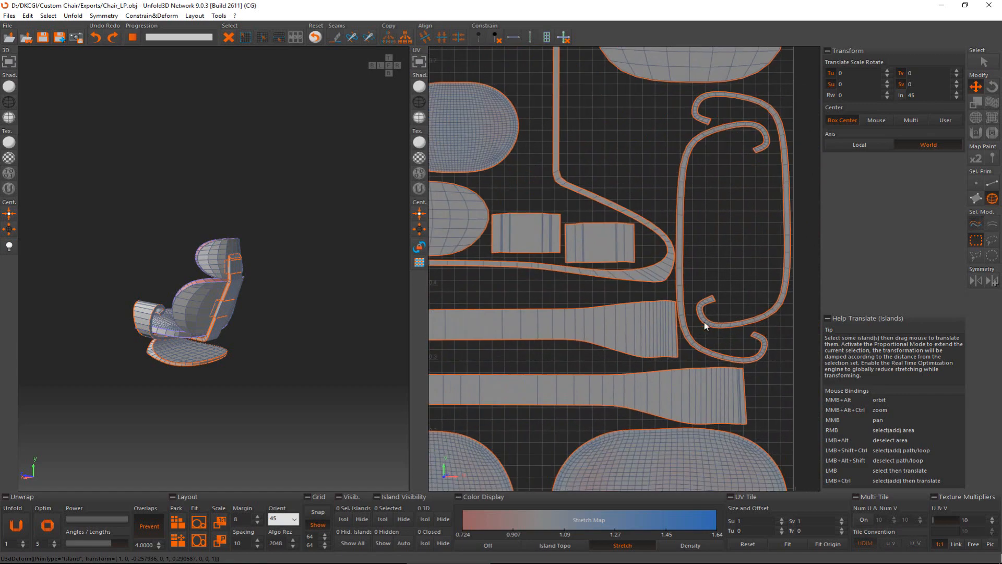
scroll(703, 321, down, 5)
scroll(573, 327, up, 2)
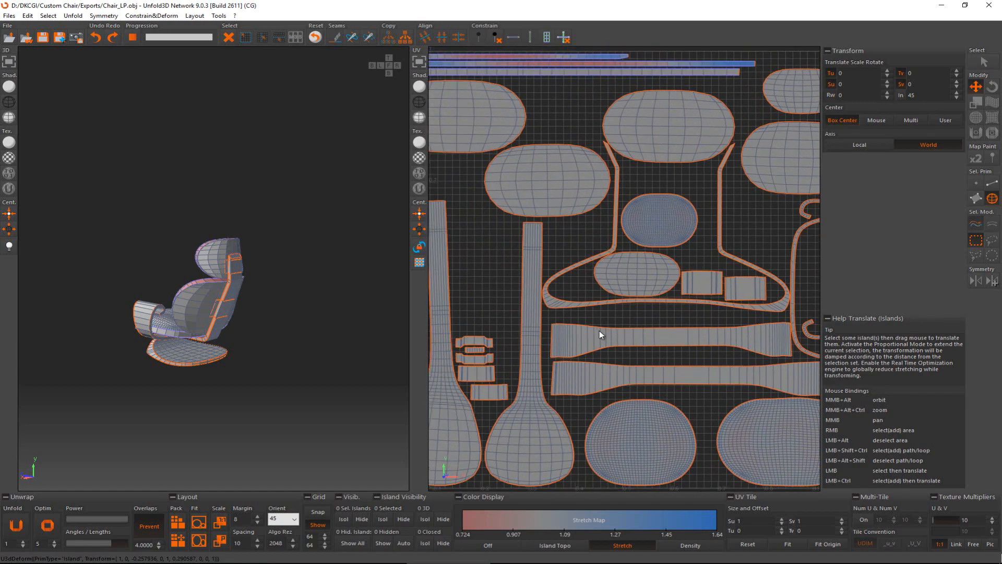
scroll(599, 330, down, 3)
middle_drag(594, 323, 595, 316)
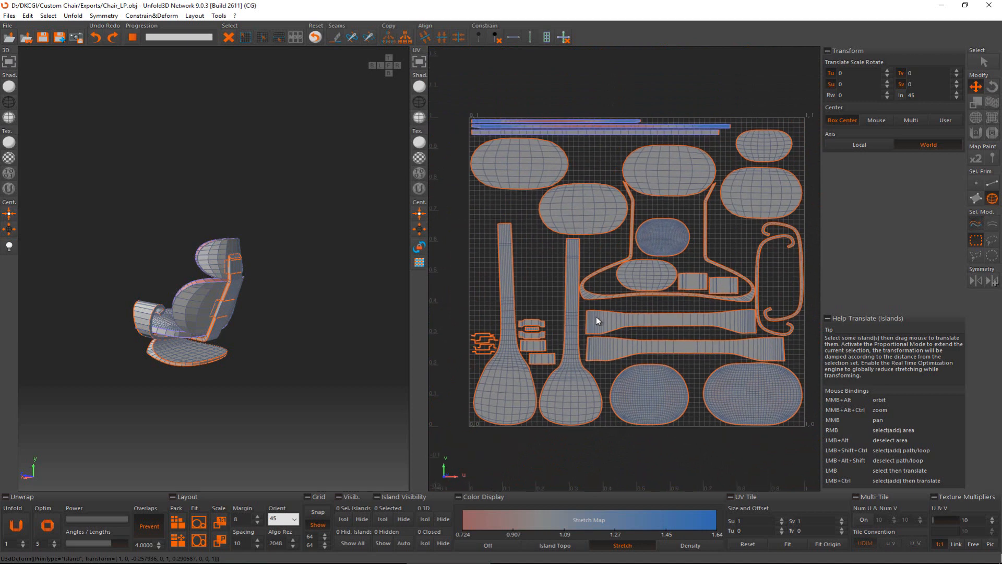
middle_drag(673, 225, 663, 234)
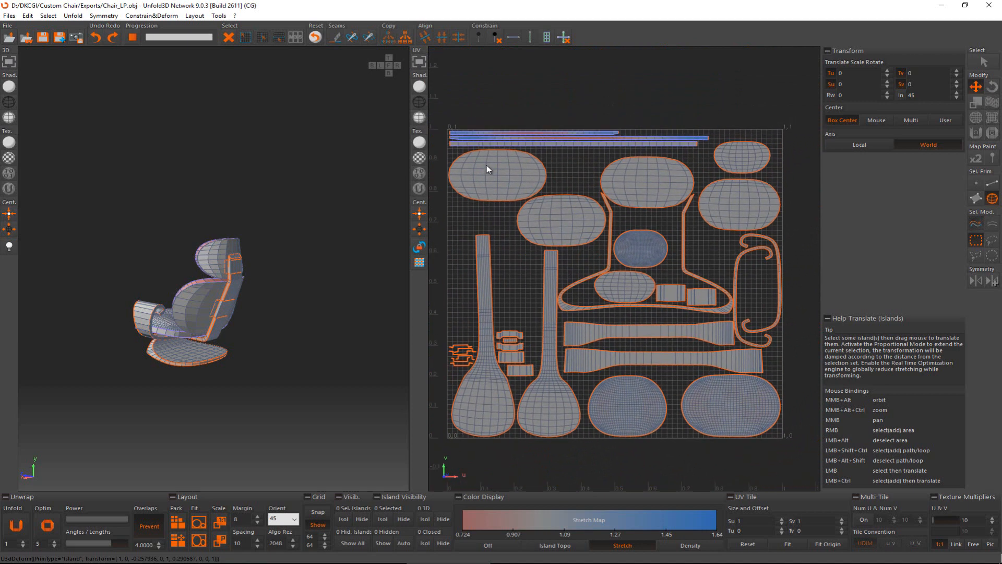
Step: Save the chair with its new UV layout over the existing OBJ file
click(8, 16)
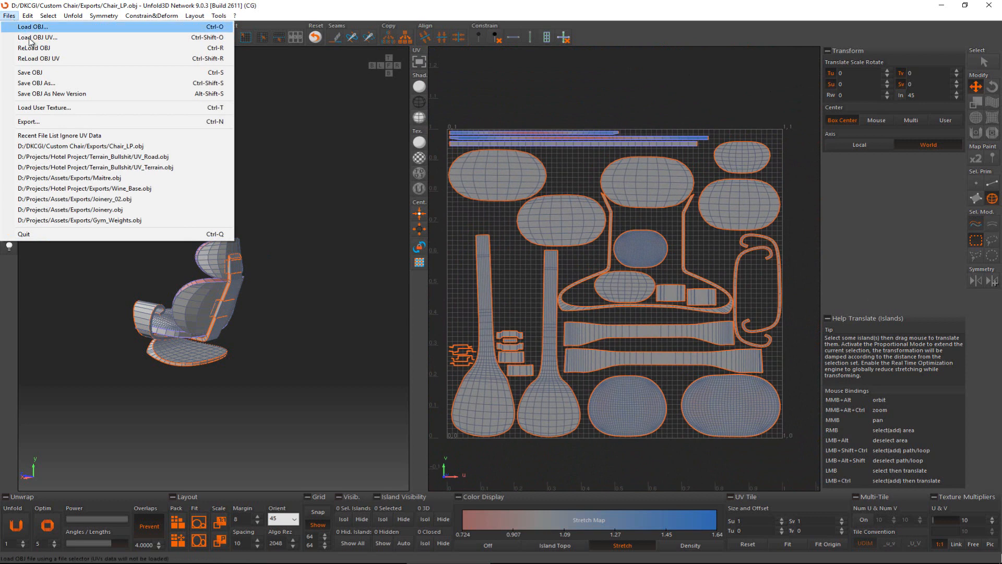
click(40, 72)
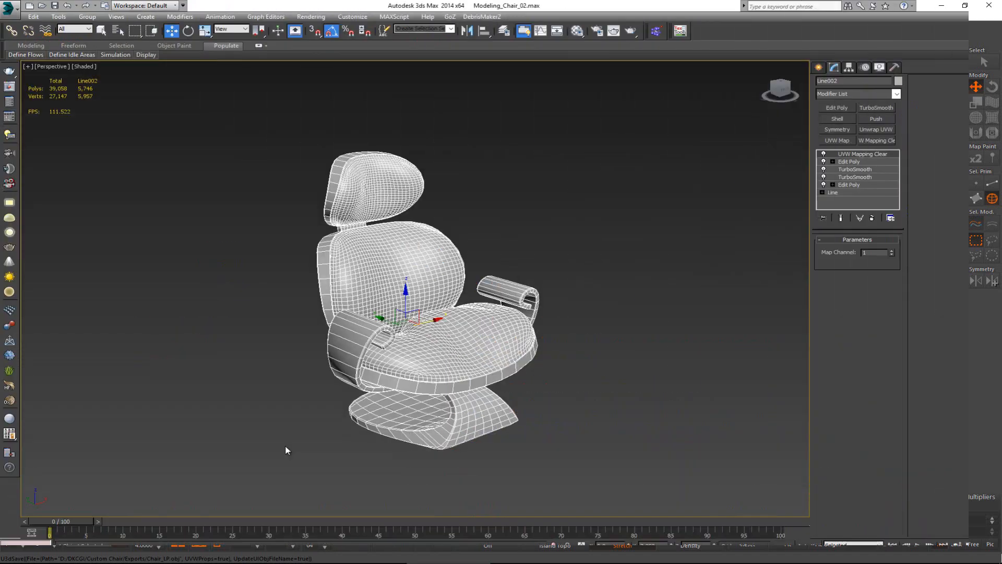
Step: Switch to 3ds Max and deselect the selected chair part in the perspective view
click(286, 447)
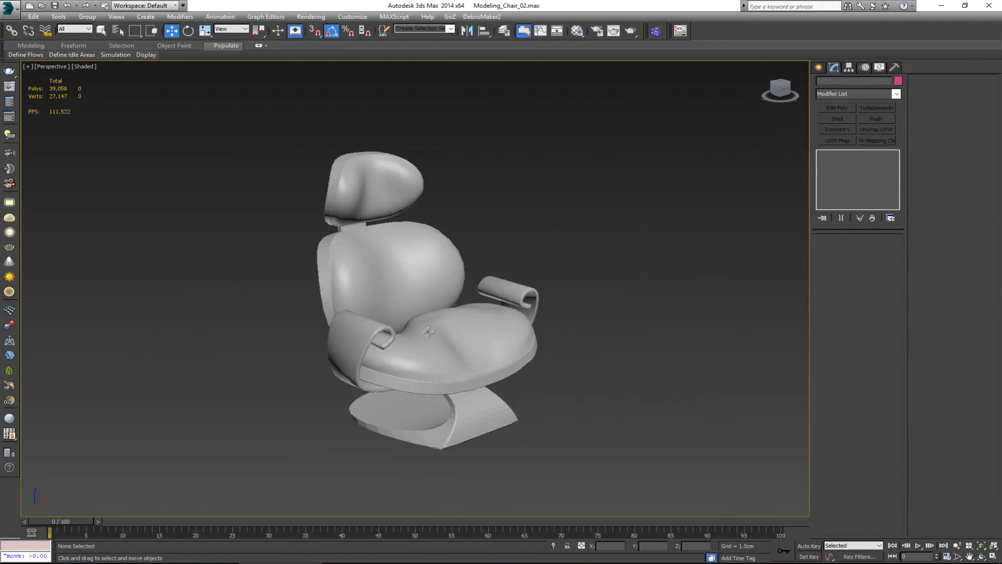
Step: Check that LP is the active layer and delete the old low-poly chair
click(399, 281)
click(503, 31)
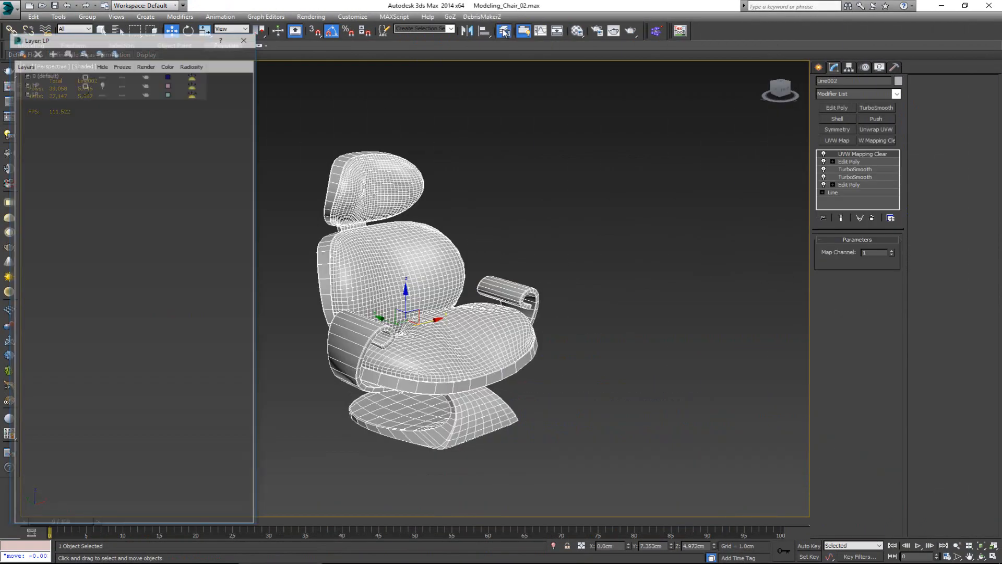
click(55, 93)
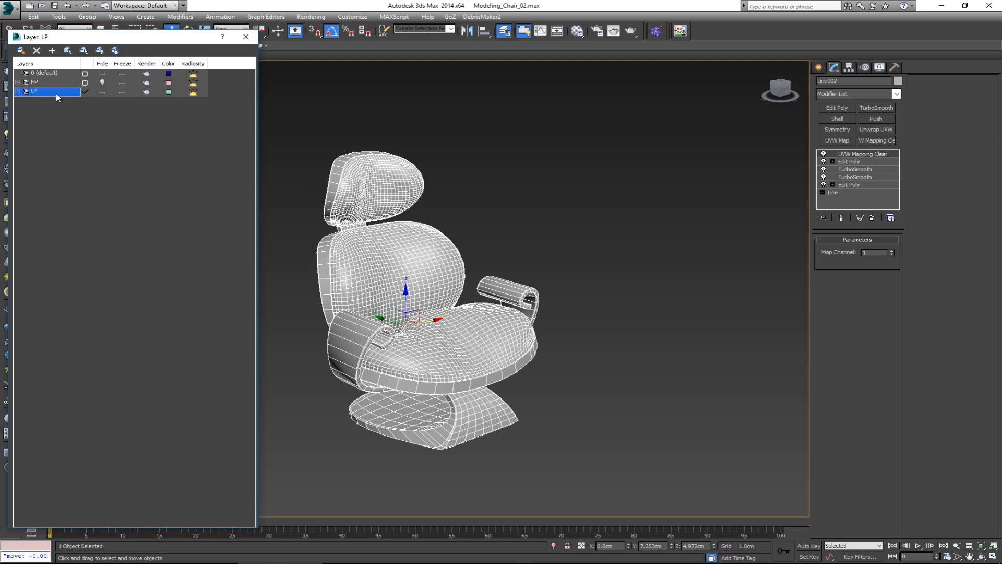
click(428, 341)
click(624, 246)
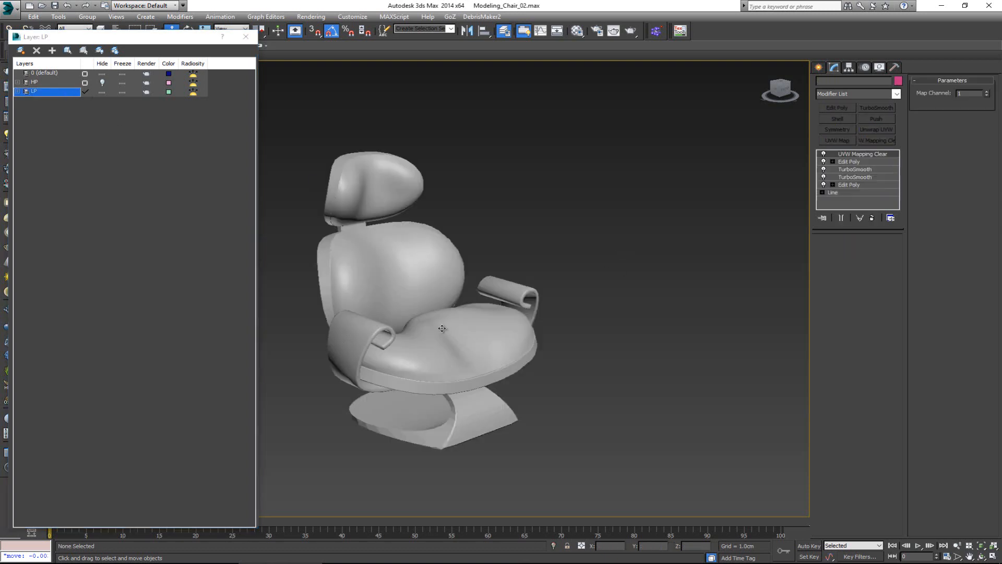
click(441, 329)
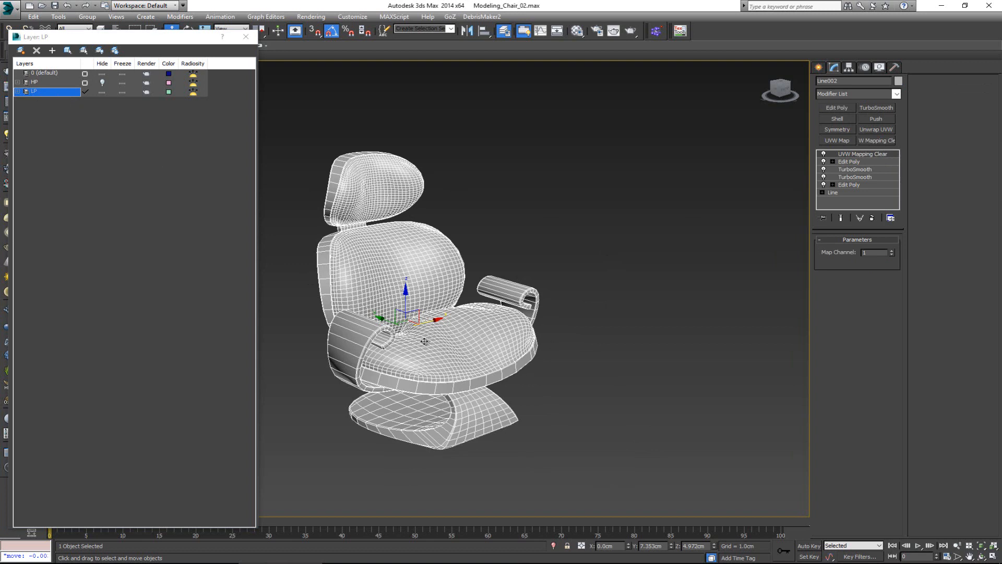
key(Delete)
Step: Import the Chair_LP object file from the Exports folder with texture coordinates and smoothing groups
click(8, 7)
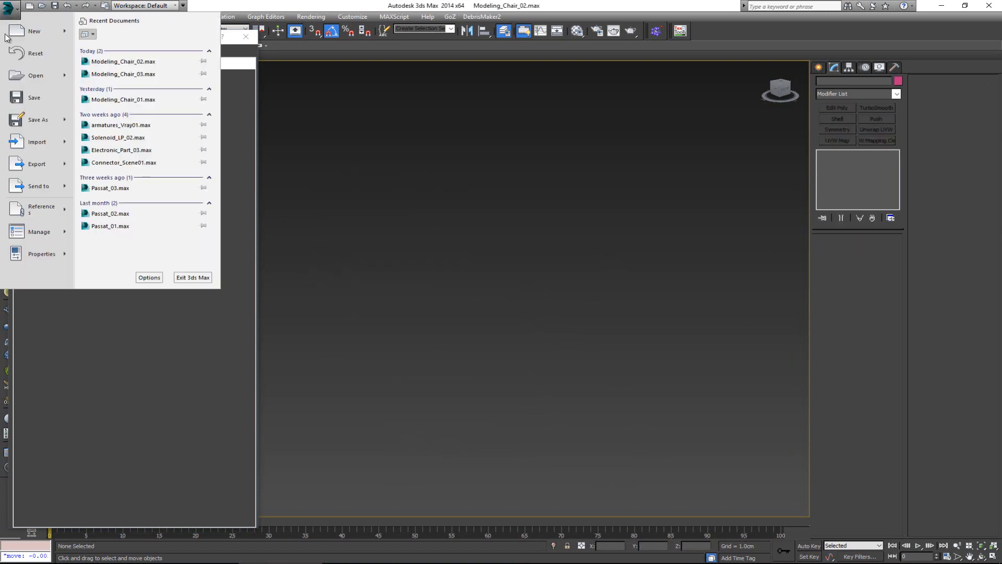
click(33, 150)
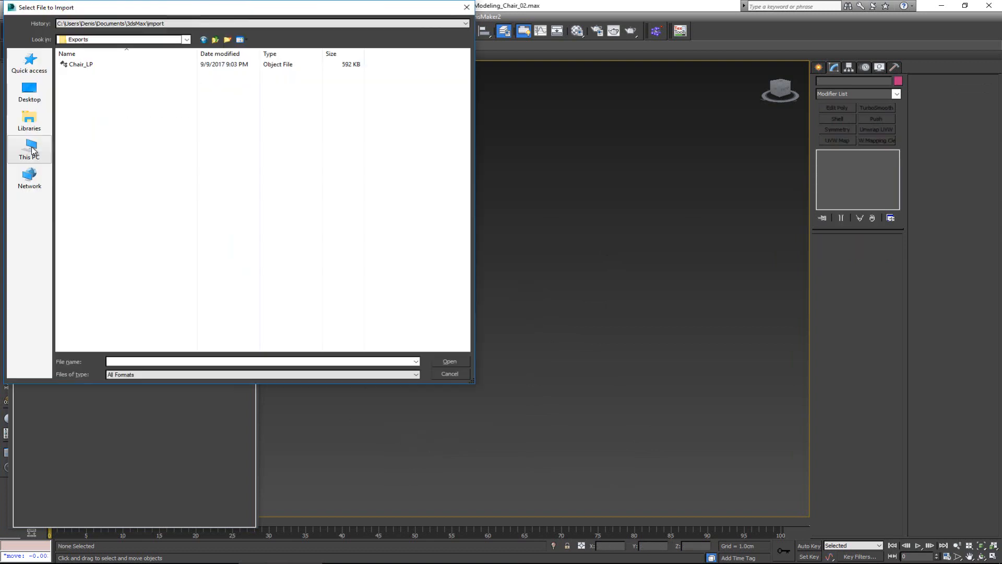
click(122, 65)
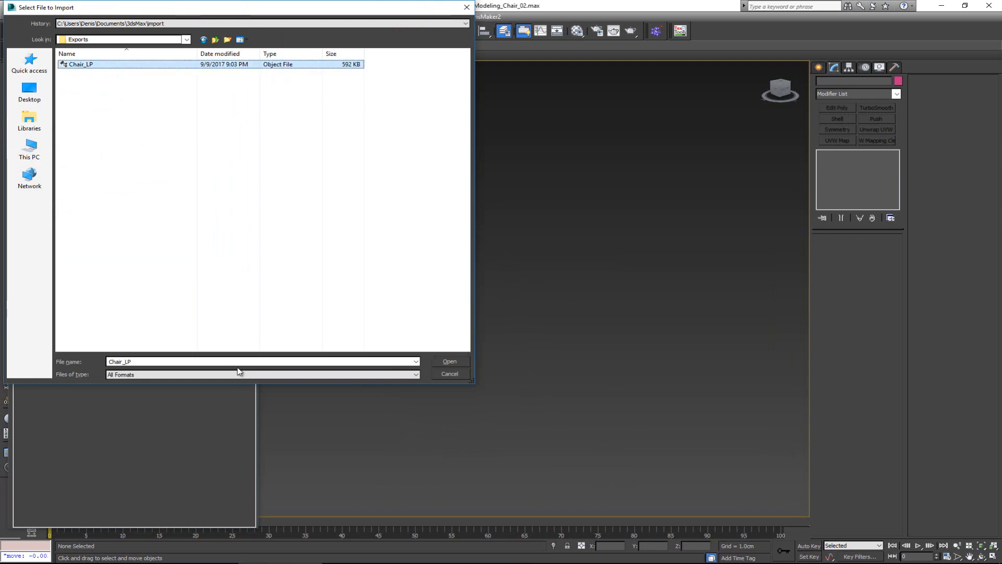
click(450, 361)
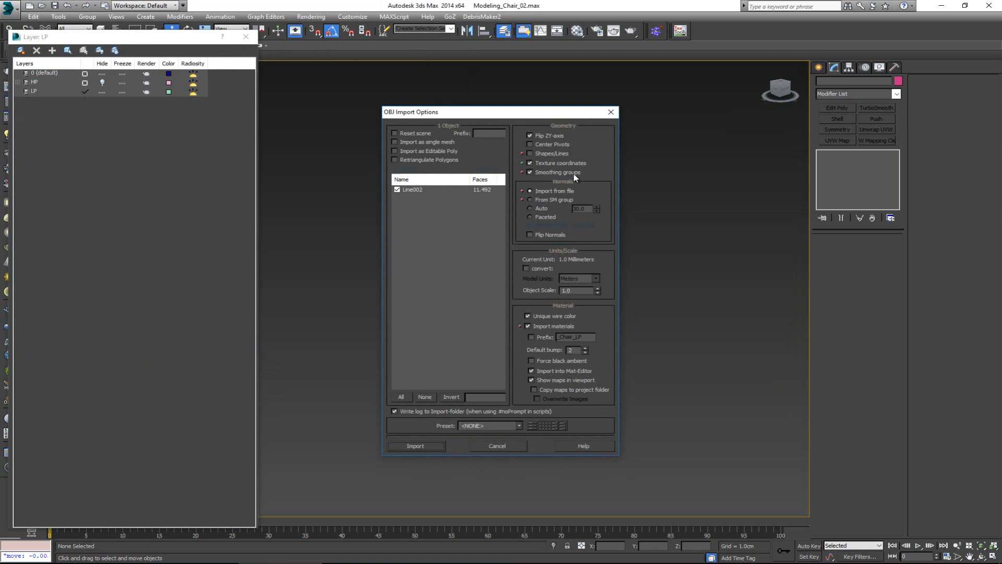
click(426, 451)
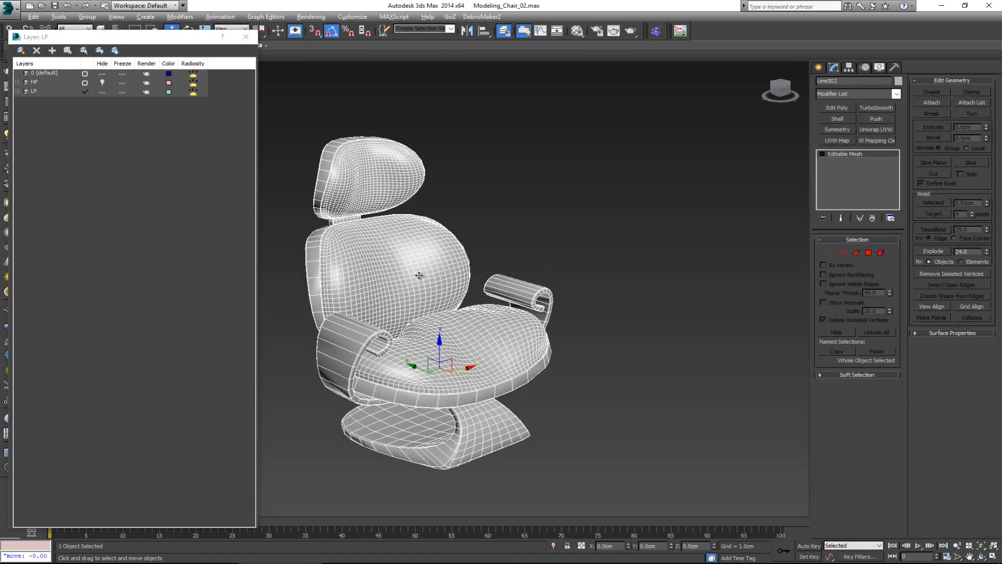
Step: Compare the HP chair with the imported chair by switching layer visibility and edged faces, leaving only the LP layer shown
mouse_move(420, 276)
alt+middle_down()
mouse_move(386, 279)
mouse_move(427, 290)
alt+middle_up()
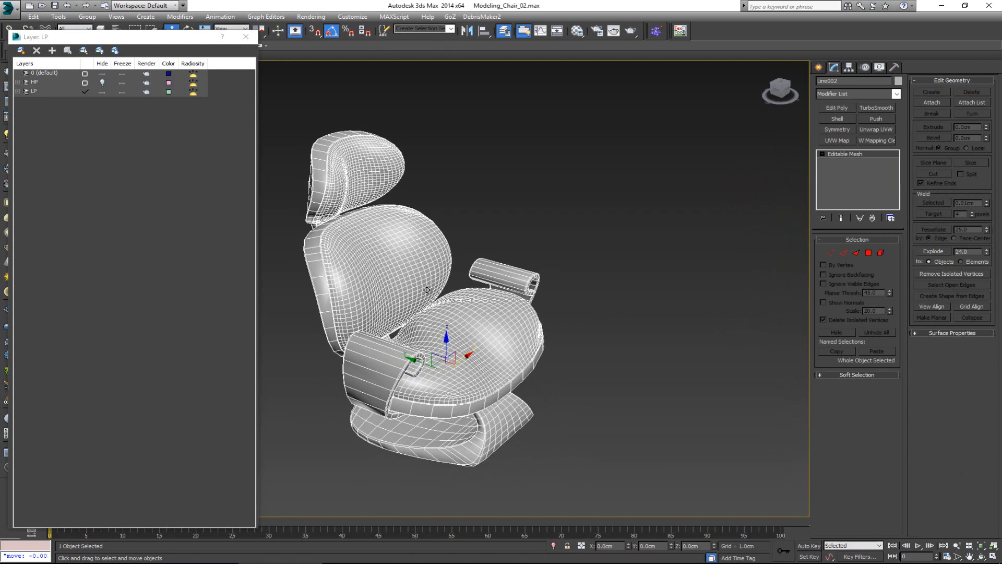
click(105, 84)
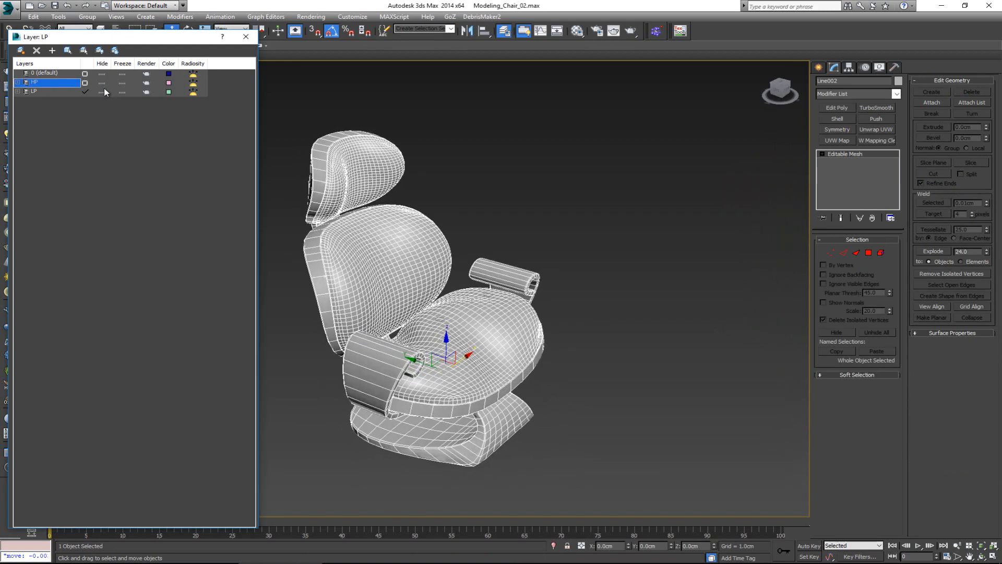
click(103, 91)
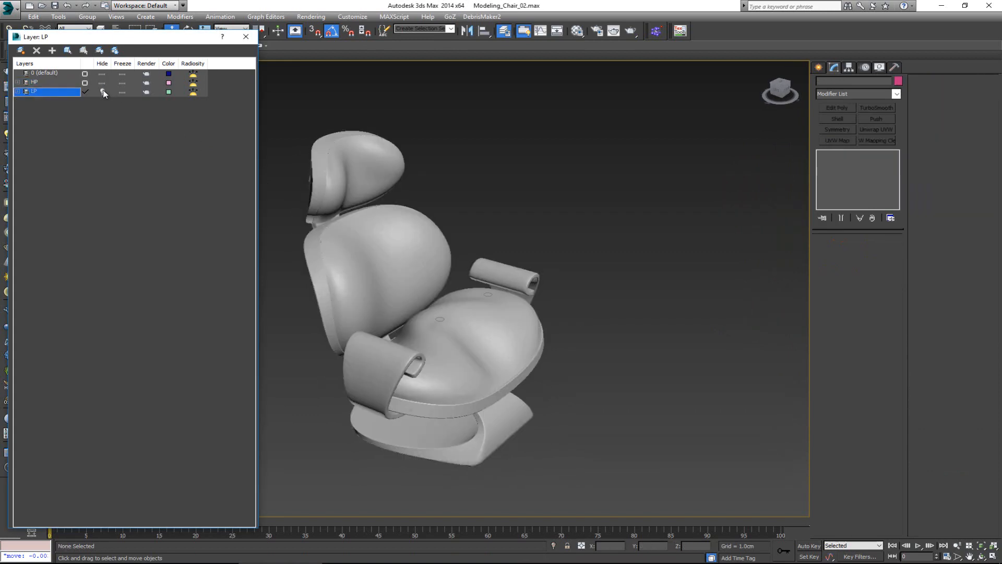
click(103, 91)
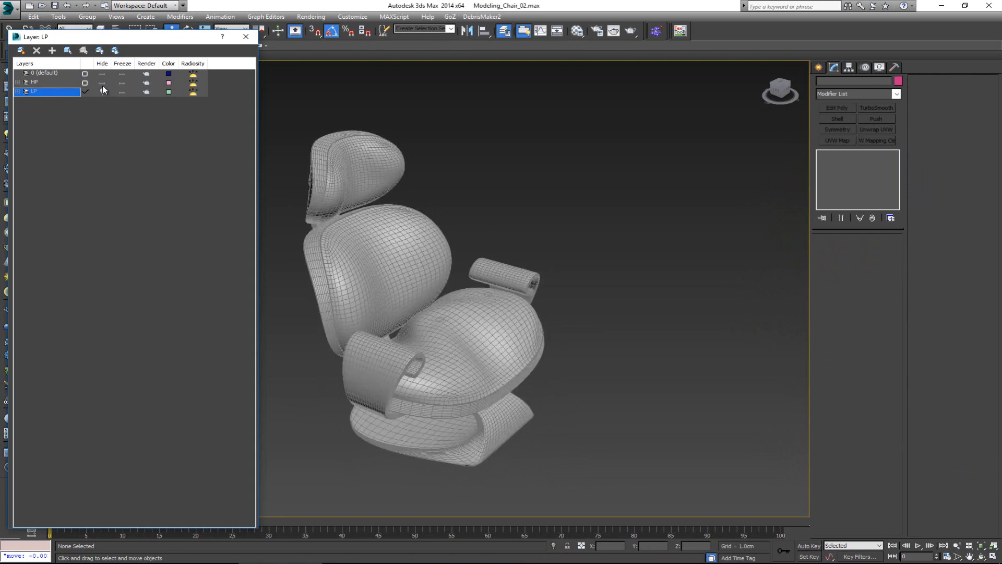
click(102, 83)
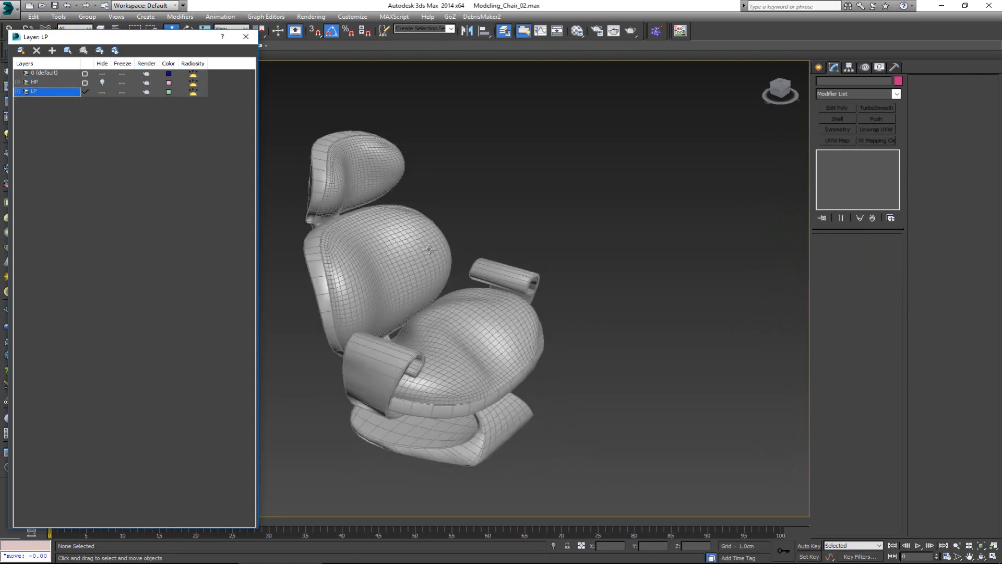
key(F4)
key(F4)
Step: Close the layer manager and convert the imported chair to Editable Poly
click(383, 281)
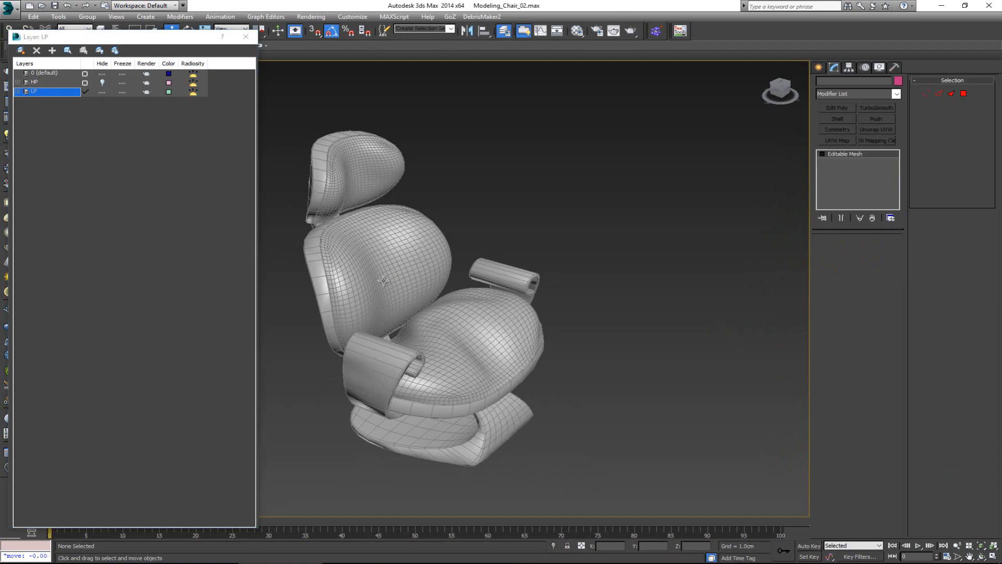
alt+middle_drag(383, 280, 264, 152)
click(246, 36)
mouse_move(350, 250)
alt+middle_down()
mouse_move(303, 293)
mouse_move(325, 285)
mouse_move(313, 252)
mouse_move(320, 287)
mouse_move(347, 257)
alt+middle_up()
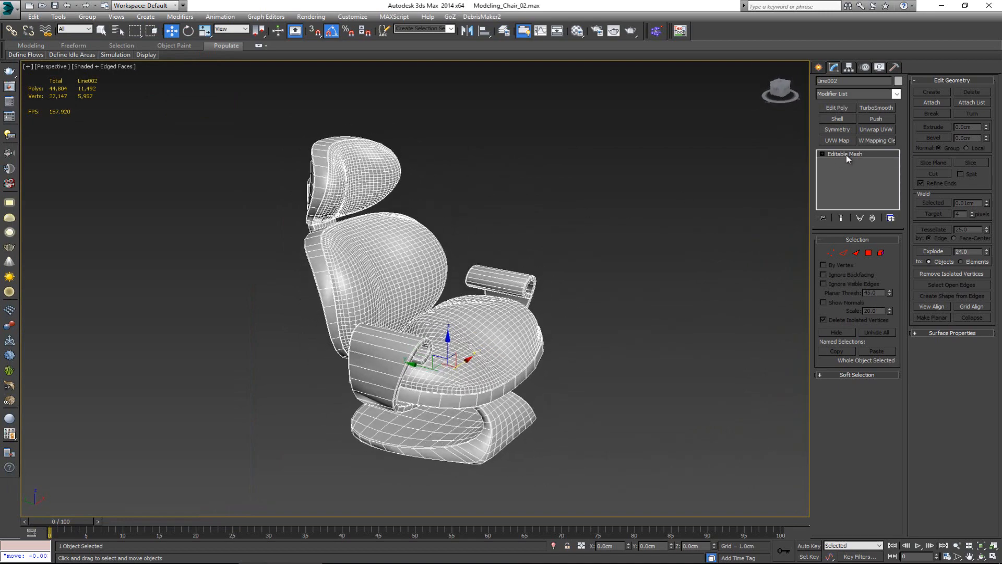
right_click(404, 317)
mouse_move(483, 405)
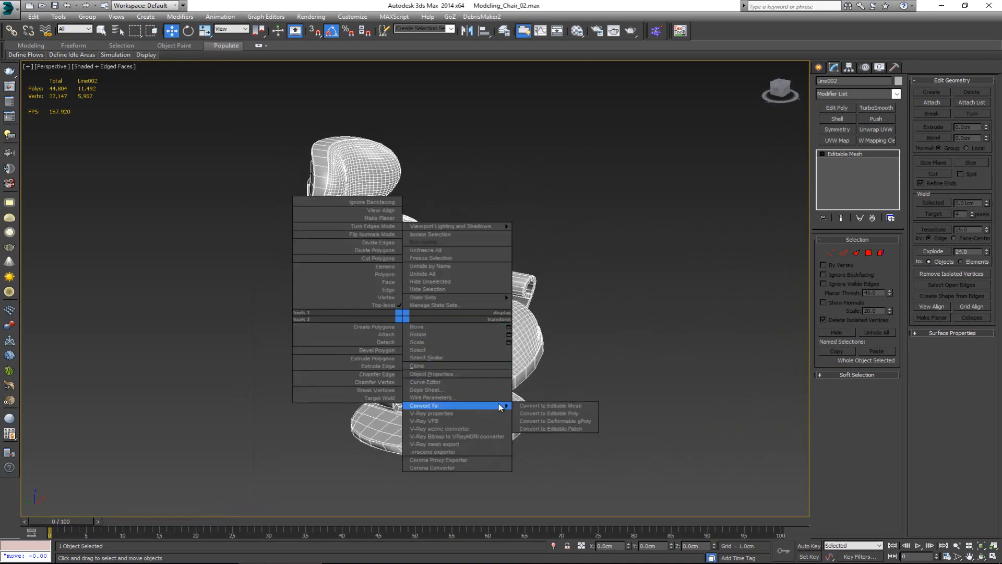
click(547, 413)
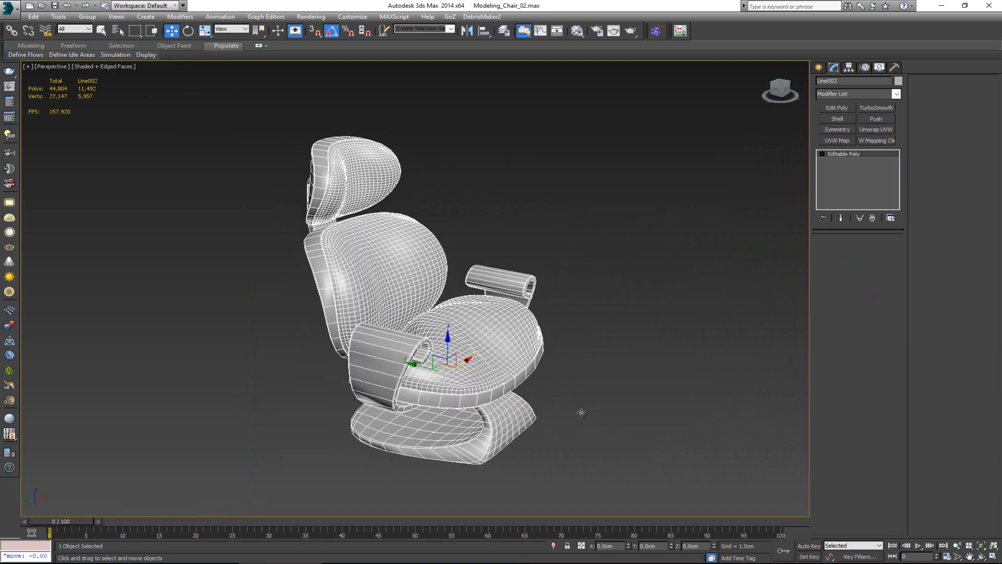
Step: Apply an Unwrap UVW modifier to the chair, inspect its UV layout in the UV editor and leave sub-object selection
click(877, 130)
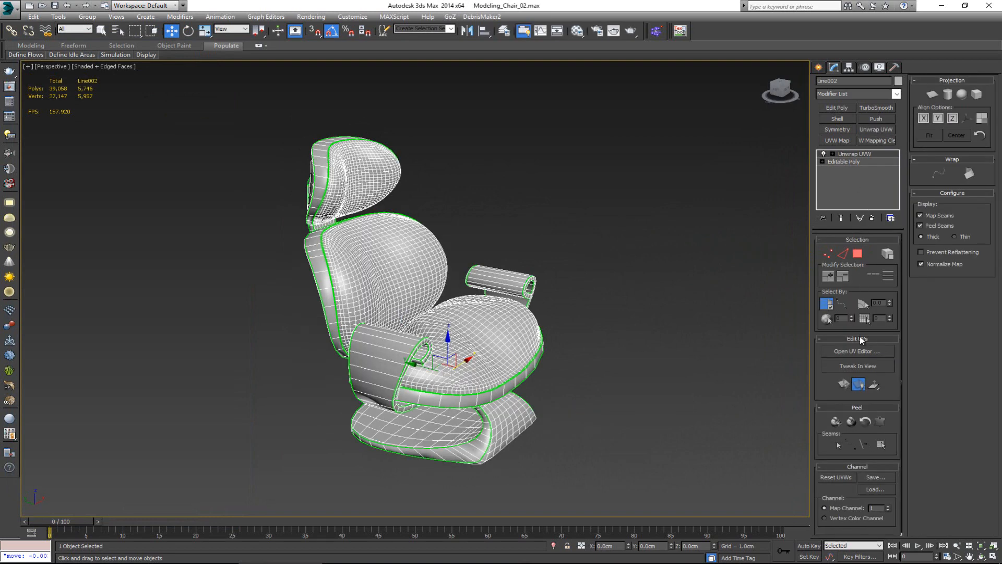
click(861, 352)
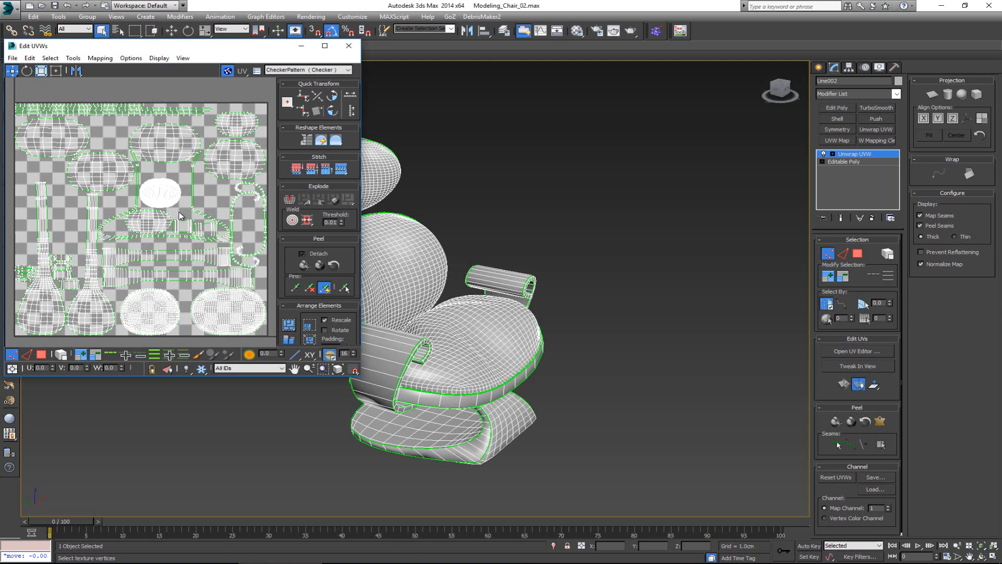
click(348, 45)
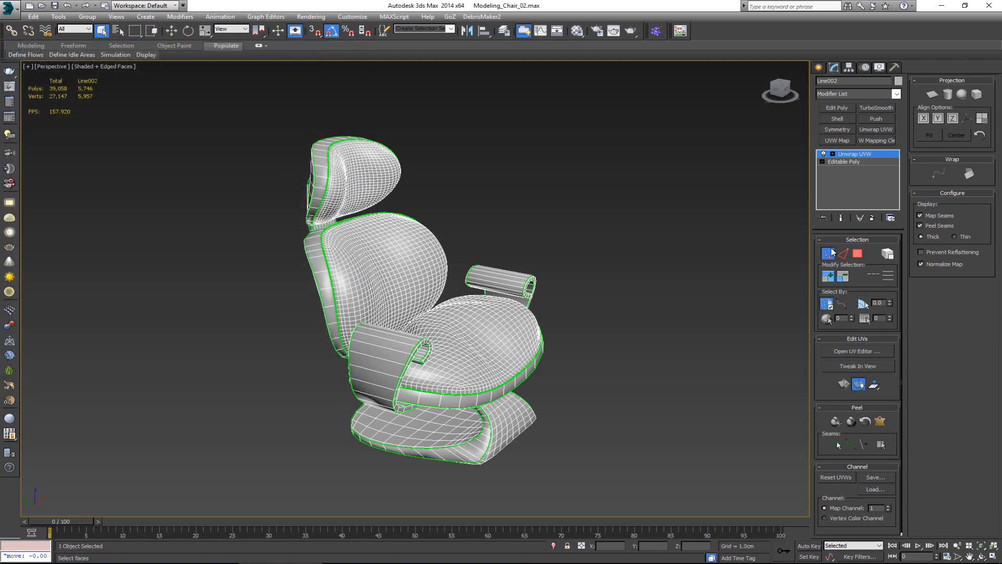
click(830, 249)
alt+middle_drag(536, 315, 528, 315)
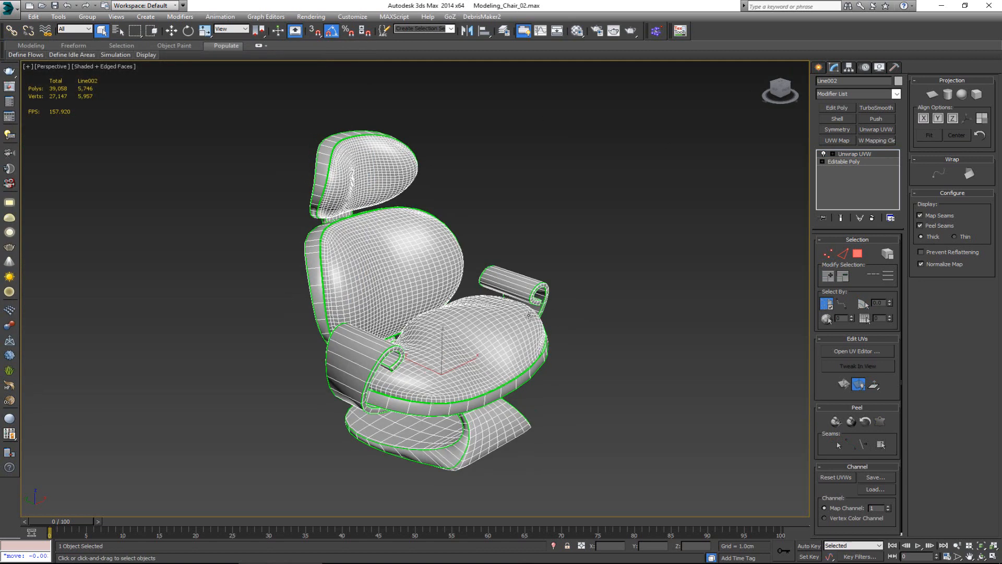